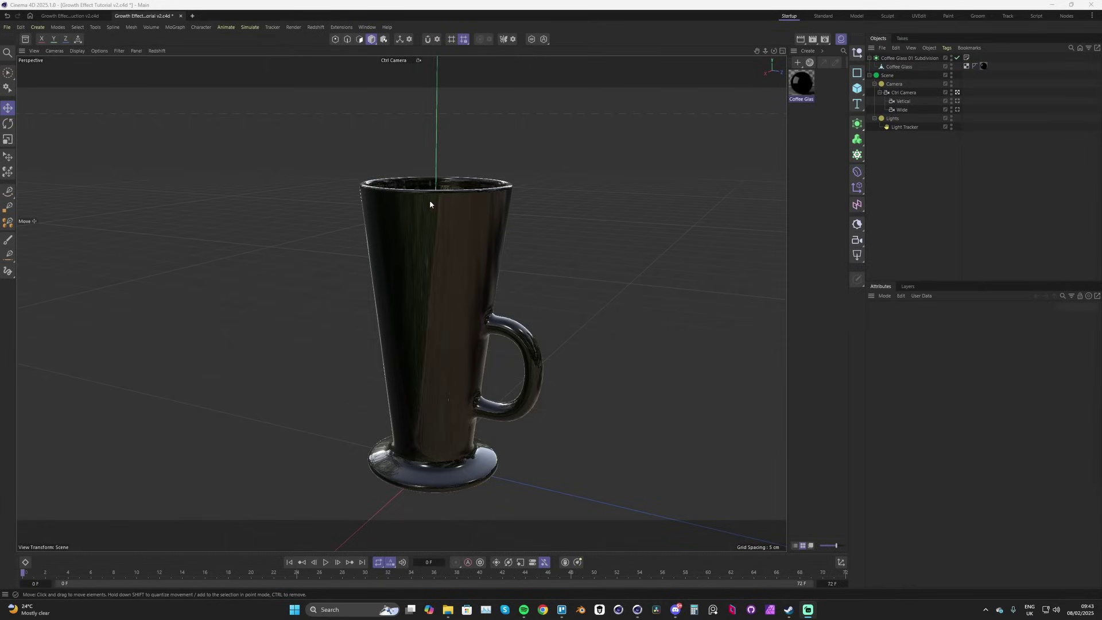
Browse the asset library for glass models
left_click(25, 39)
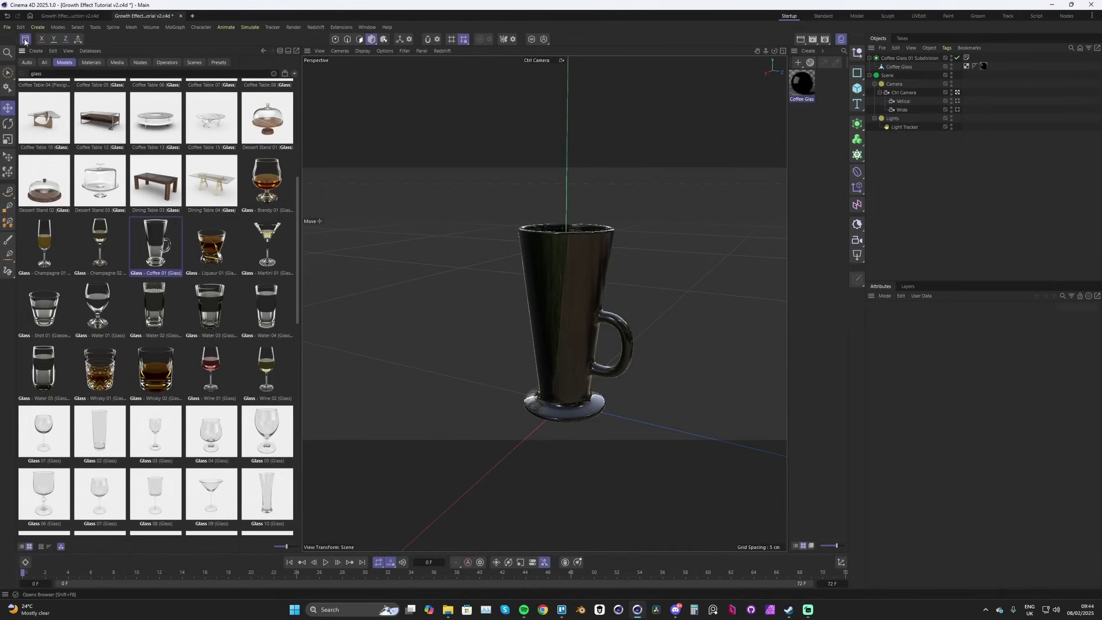
scroll(77, 92, "up", 5)
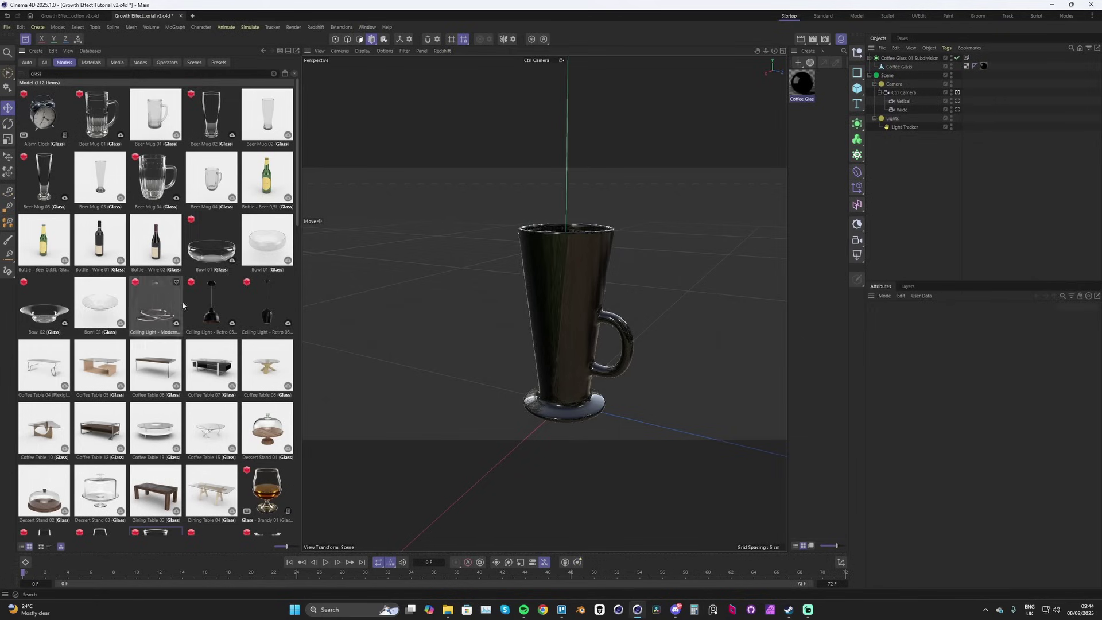
scroll(159, 251, "down", 2)
scroll(159, 252, "down", 2)
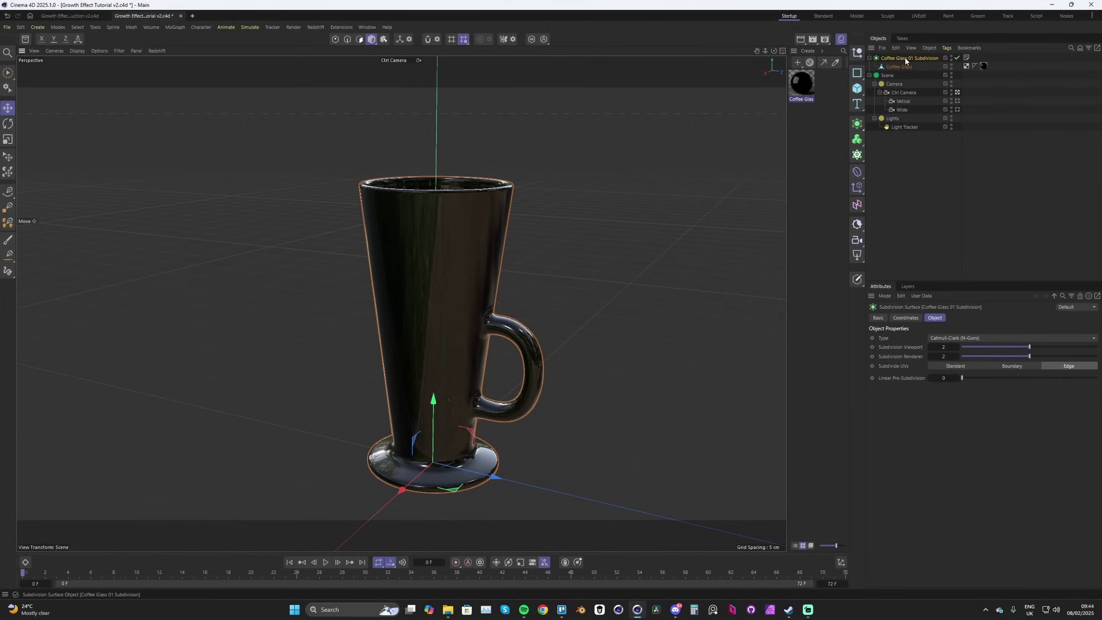
scroll(488, 314, "up", 1)
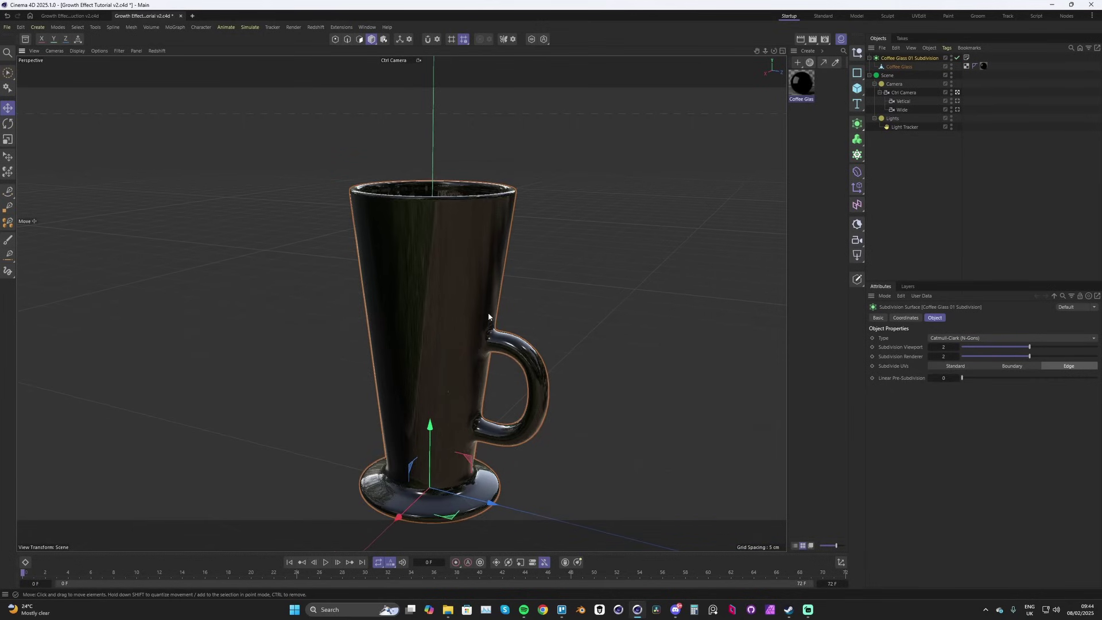
Switch the viewport to Gouraud Shading (Lines) and orbit around the glass to inspect its mesh
key("n")
key("b")
scroll(449, 270, "up", 3)
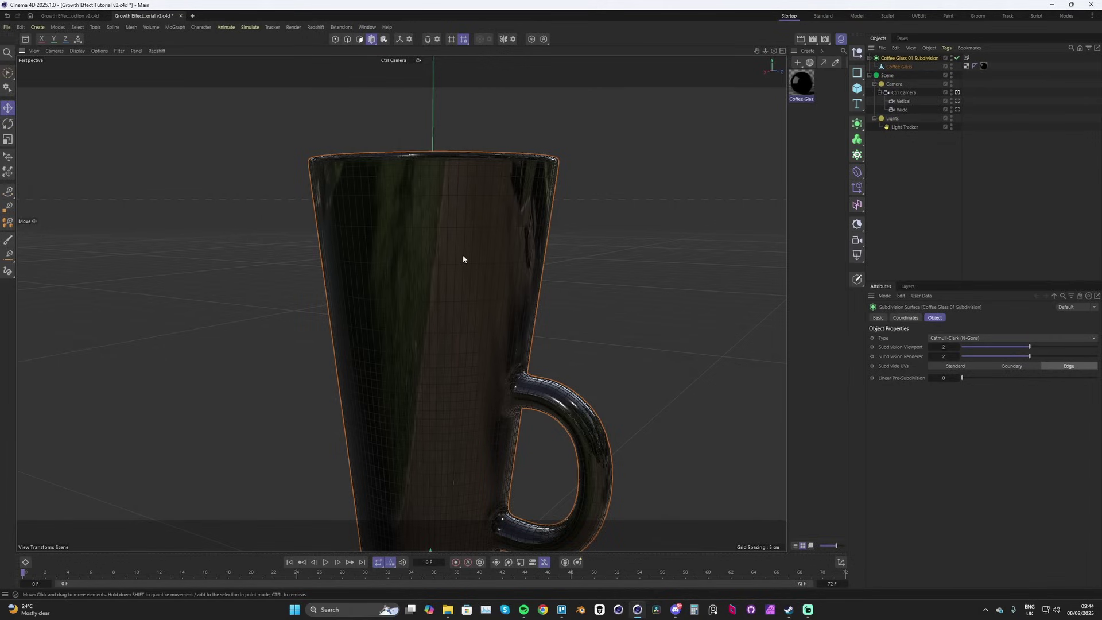
middle_click_drag(456, 412, 462, 330)
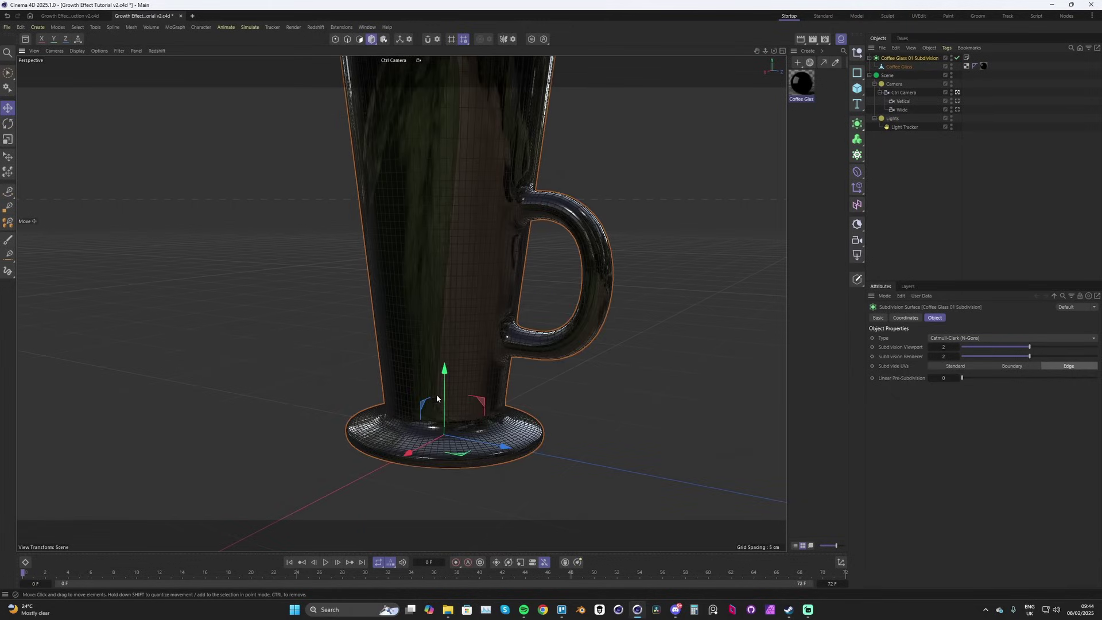
scroll(480, 232, "down", 3)
middle_click_drag(480, 232, 477, 281, "alt")
scroll(478, 281, "down", 3)
left_click_drag(477, 281, 476, 282, "alt")
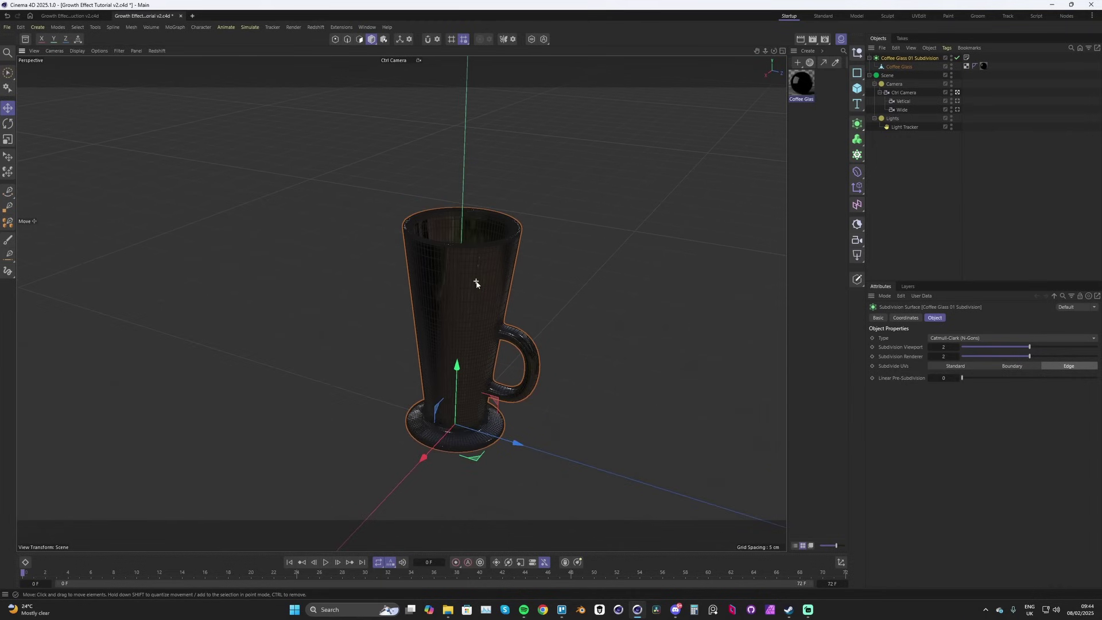
scroll(477, 283, "up", 2)
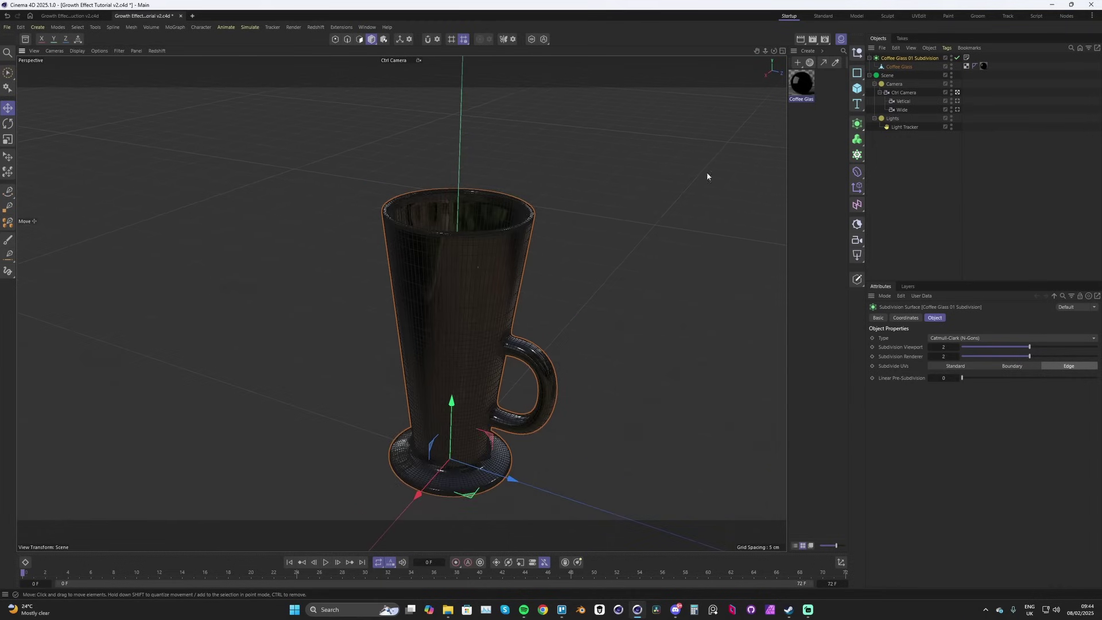
Use Connect Objects on Coffee Glass 01 Subdivision to make one Coffee Glass object, then disable the original Subdivision
right_click(906, 63)
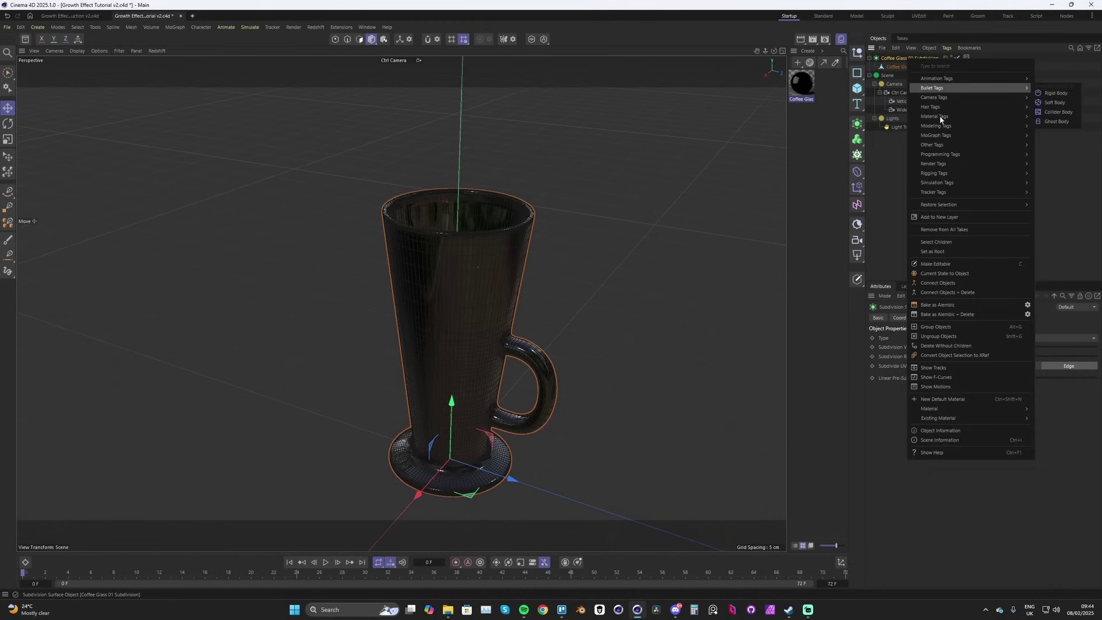
left_click(942, 284)
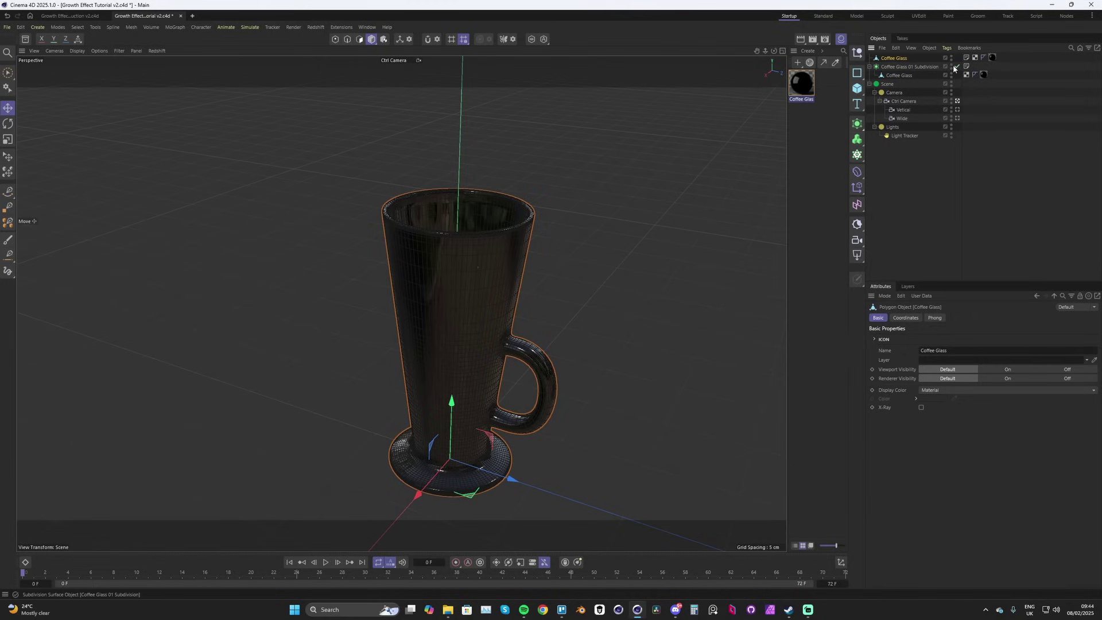
left_click(895, 66)
left_click(869, 67)
left_click(892, 59)
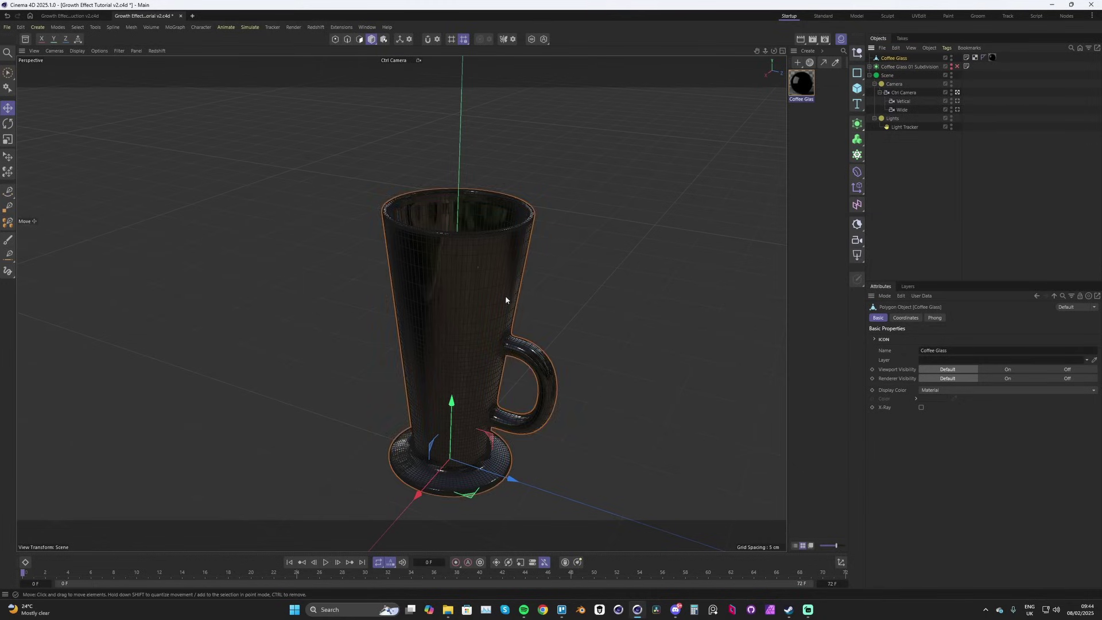
scroll(505, 295, "up", 2)
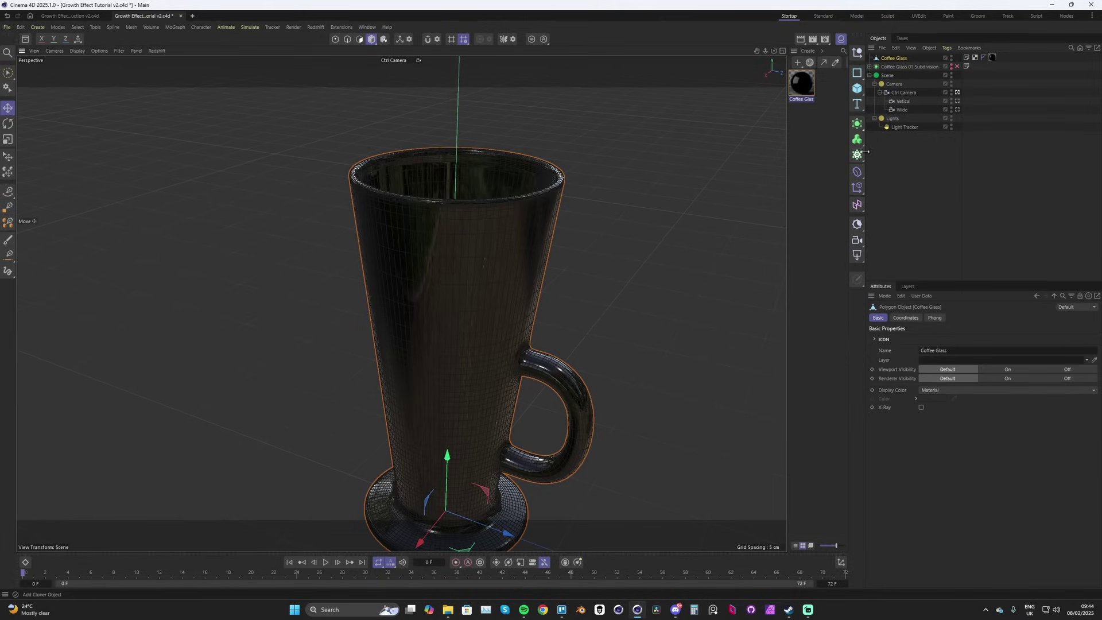
Wrap the Coffee Glass in a Remesh generator and orbit to view the rim side-on
left_click(858, 125)
left_click(858, 124)
left_click(858, 125)
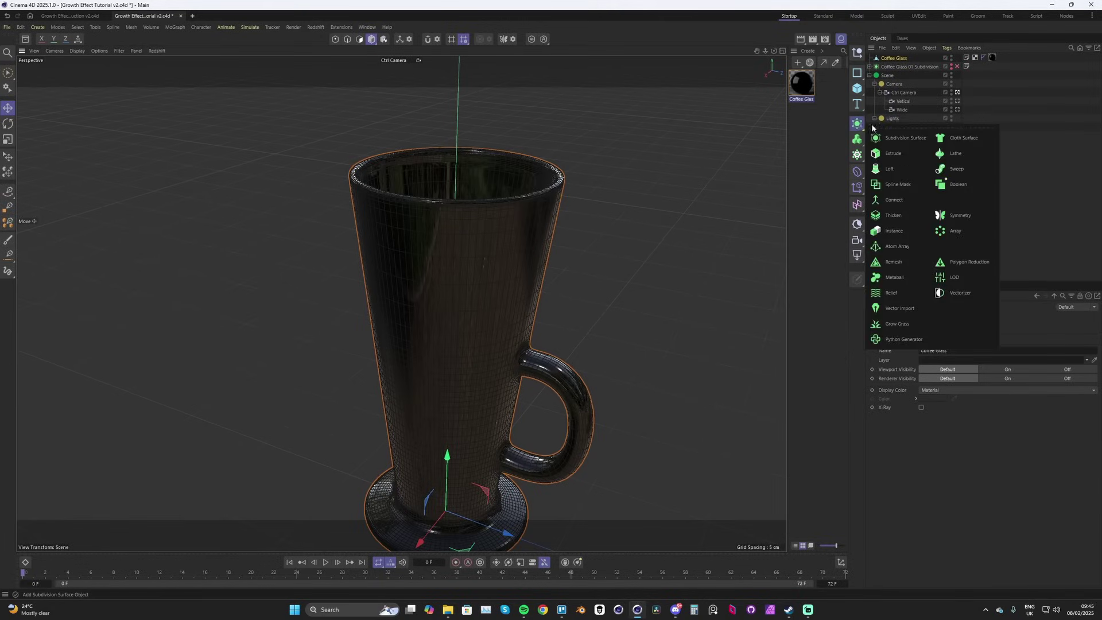
left_click(894, 264)
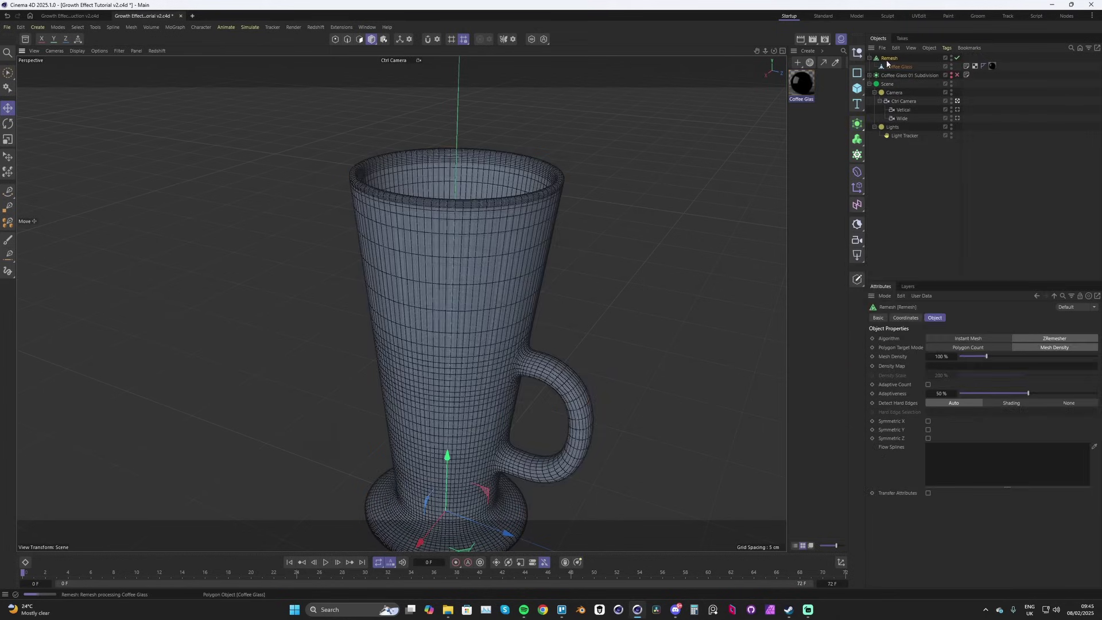
scroll(480, 311, "down", 2)
middle_click_drag(478, 300, 491, 281, "alt")
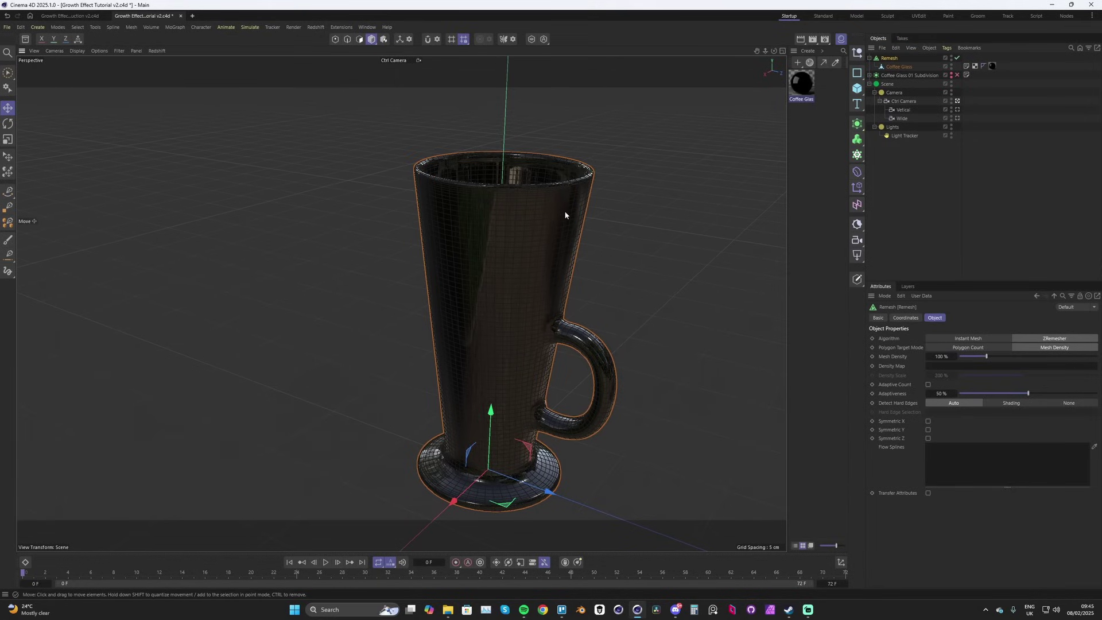
scroll(554, 236, "up", 3)
left_click_drag(554, 236, 521, 307, "alt")
scroll(519, 287, "down", 2)
left_click_drag(517, 266, 527, 247, "alt")
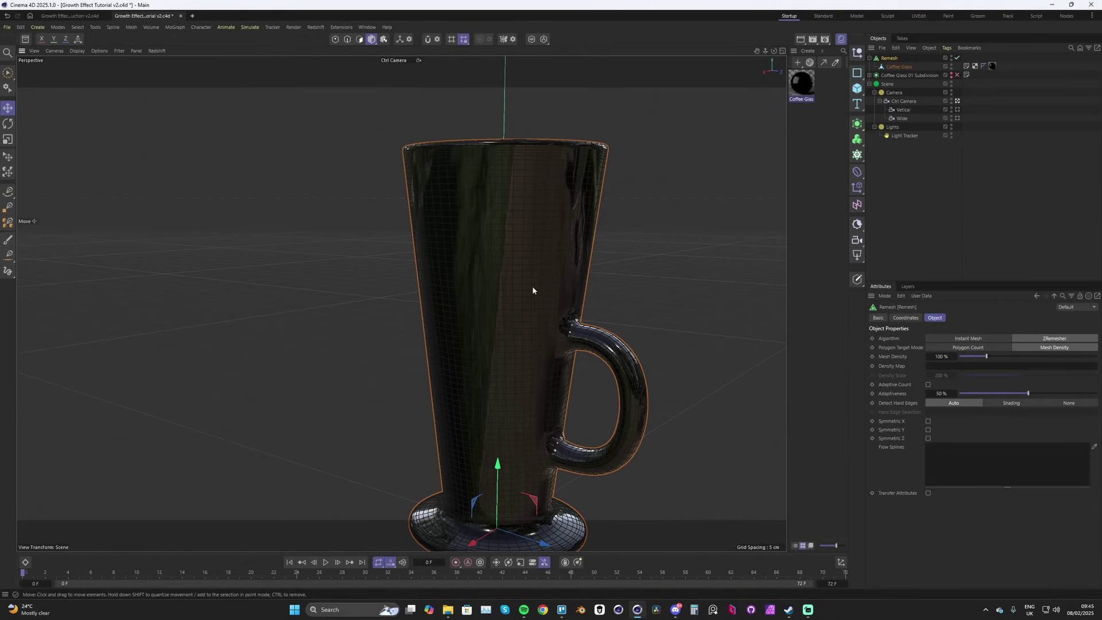
Set the Remesh Polygon Target Mode to Polygon Count with a value of 3000
left_click(974, 348)
double_click(942, 357)
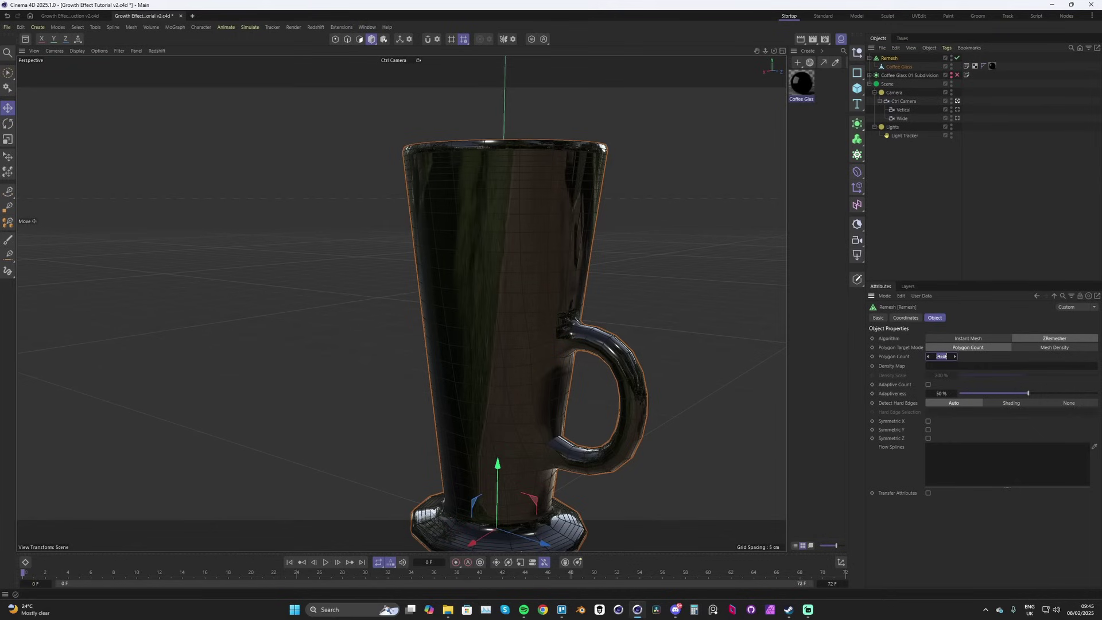
key("BackSpace")
type("3000")
key("Return")
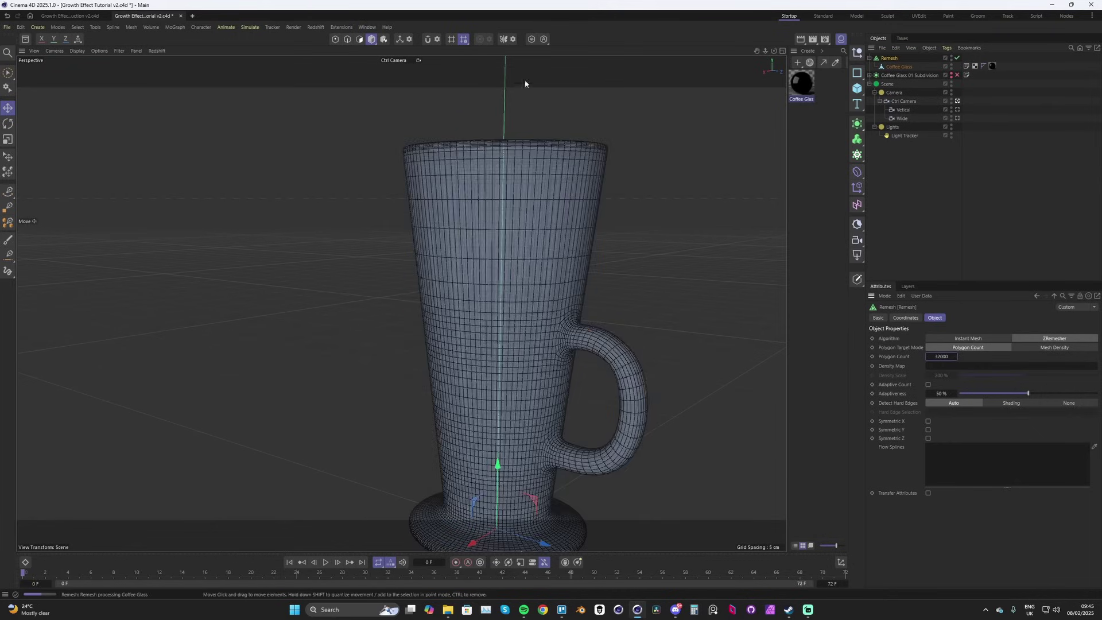
scroll(487, 313, "down", 4)
left_click_drag(496, 310, 502, 320, "alt")
scroll(509, 280, "up", 4)
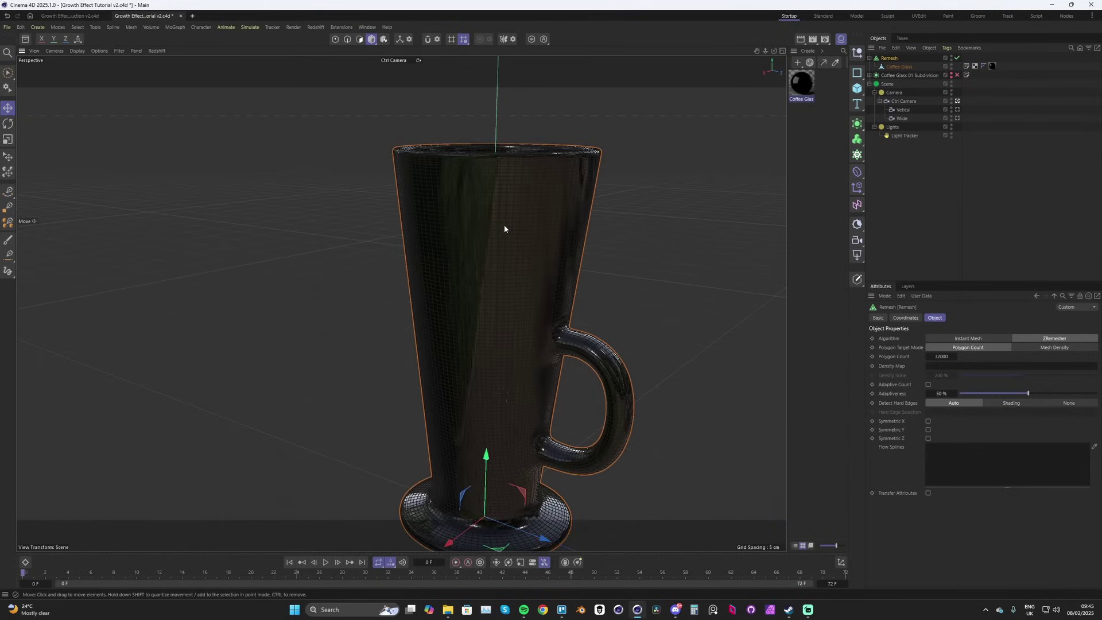
scroll(483, 338, "up", 5)
scroll(483, 334, "down", 3)
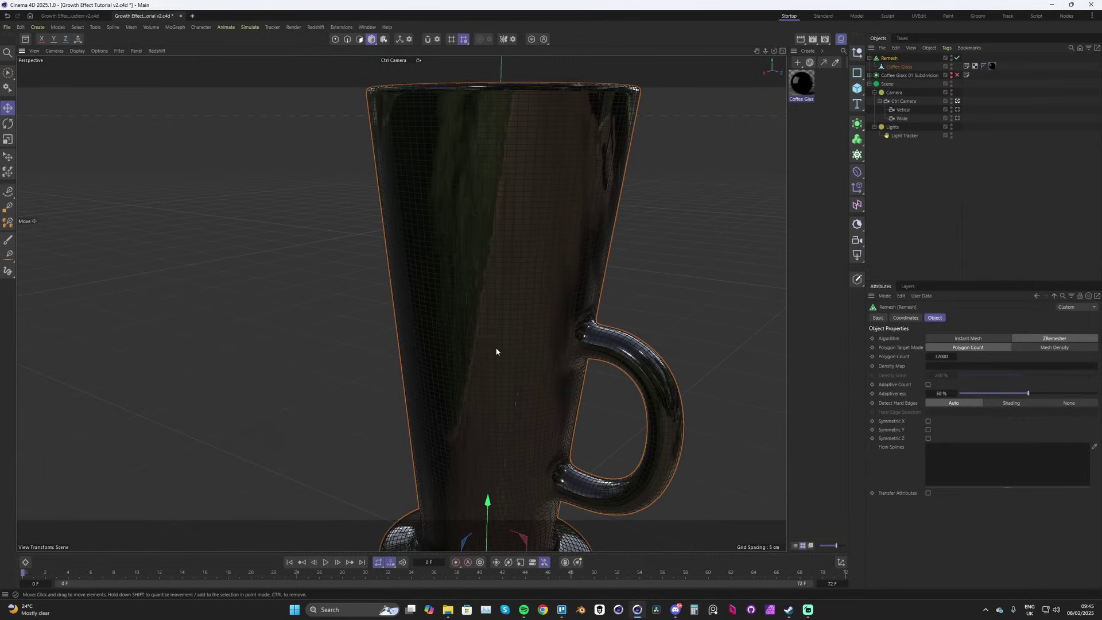
left_click_drag(497, 349, 497, 304, "alt")
middle_click_drag(506, 355, 510, 327, "alt")
scroll(510, 331, "down", 6)
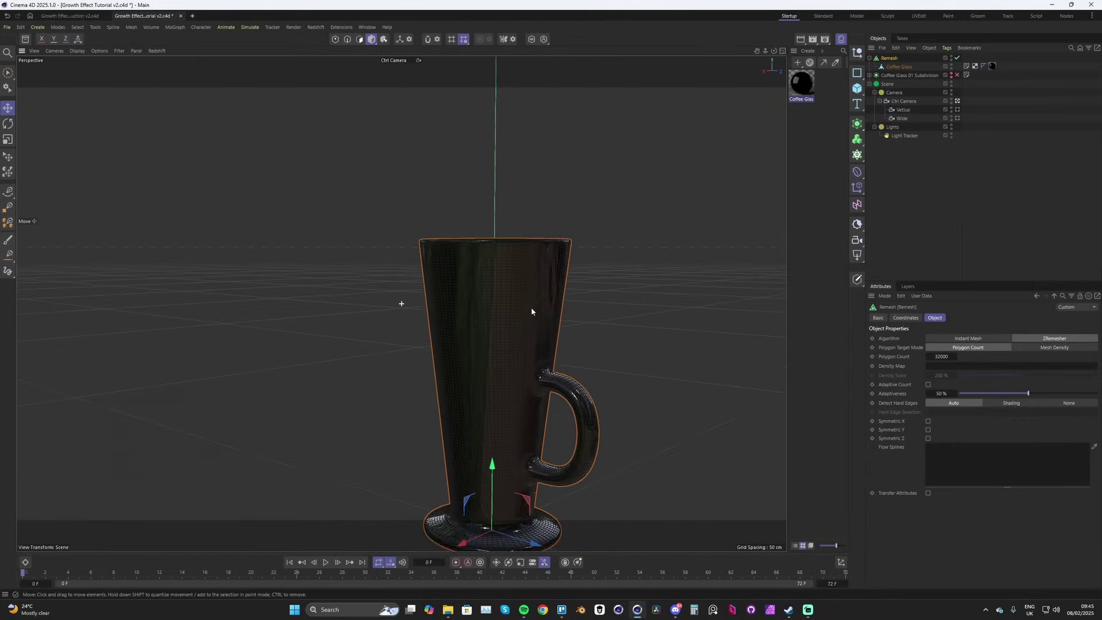
Use Connect Objects on the Remesh to bake Coffee Glass_remesh, then disable the Remesh generator
right_click(886, 59)
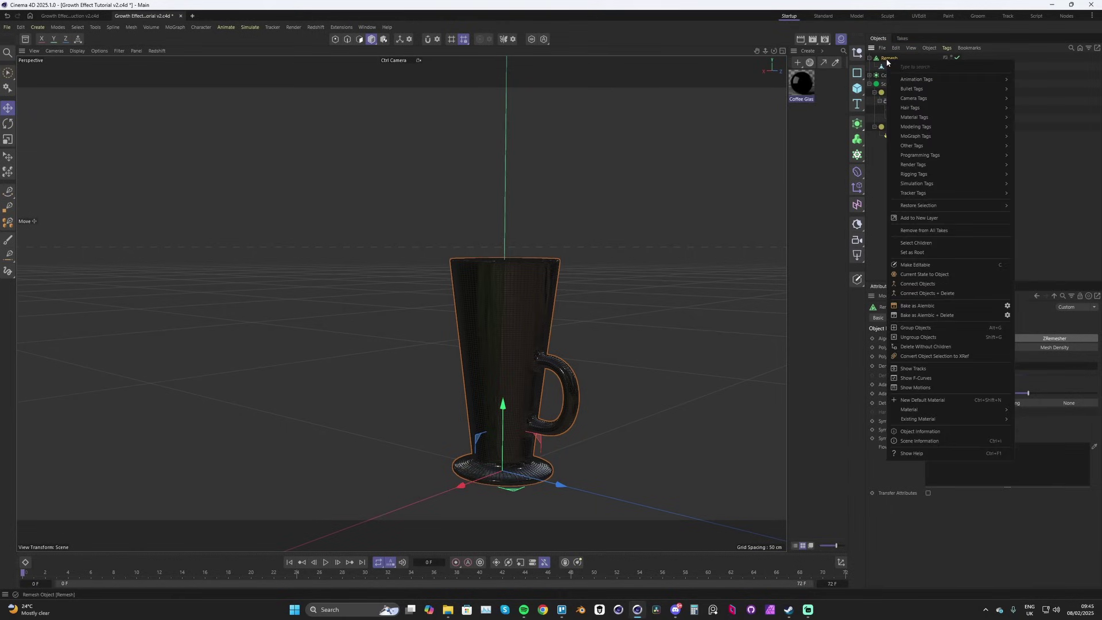
left_click(918, 284)
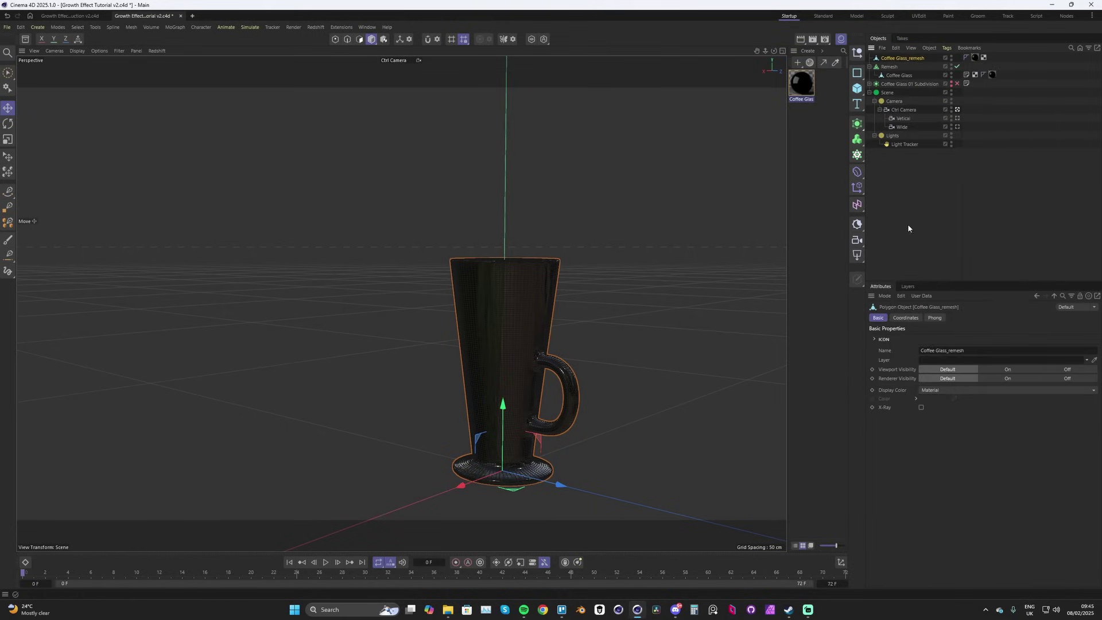
left_click(956, 68)
left_click(870, 67)
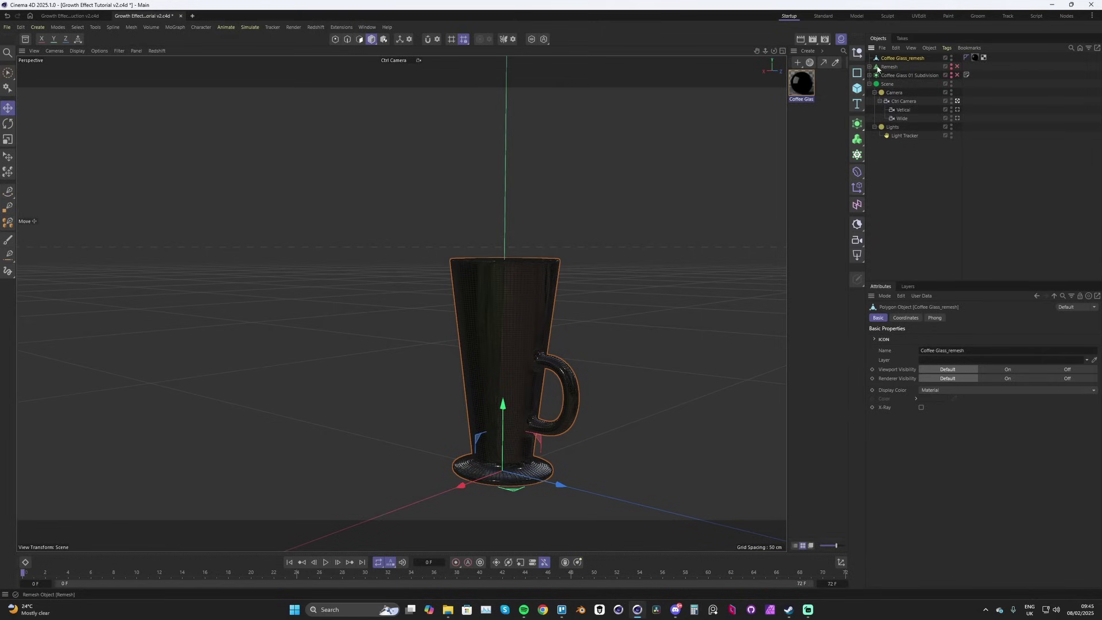
left_click_drag(520, 320, 523, 265)
key("ctrl+z")
left_click_drag(508, 357, 502, 364, "alt")
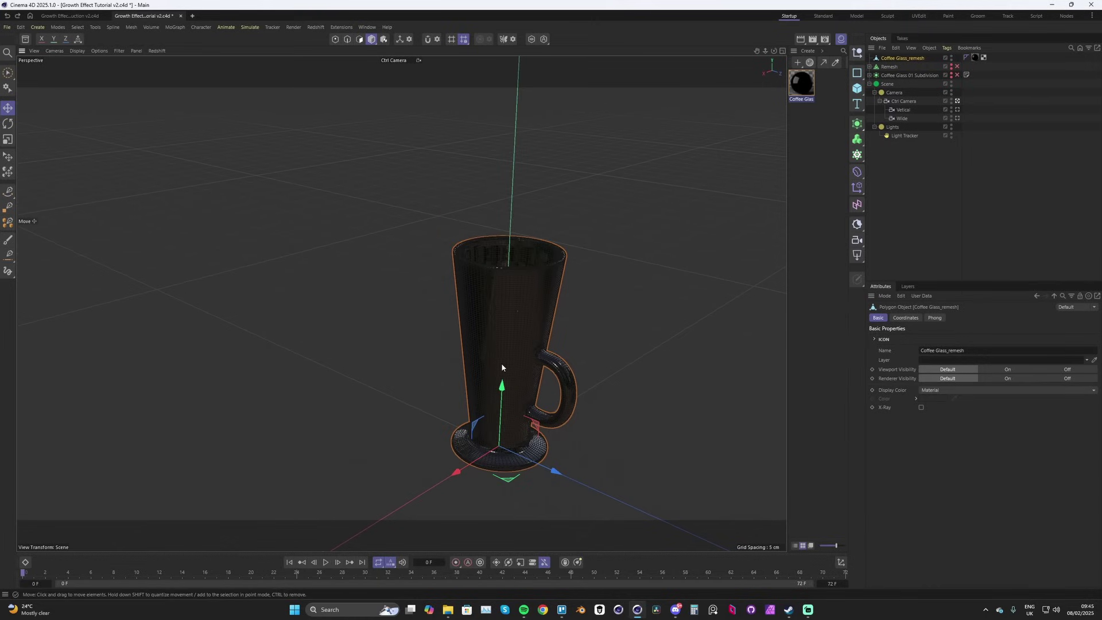
Add a Vertex Map tag to Coffee Glass_remesh and exit the paint tool
right_click(894, 61)
mouse_move(975, 145)
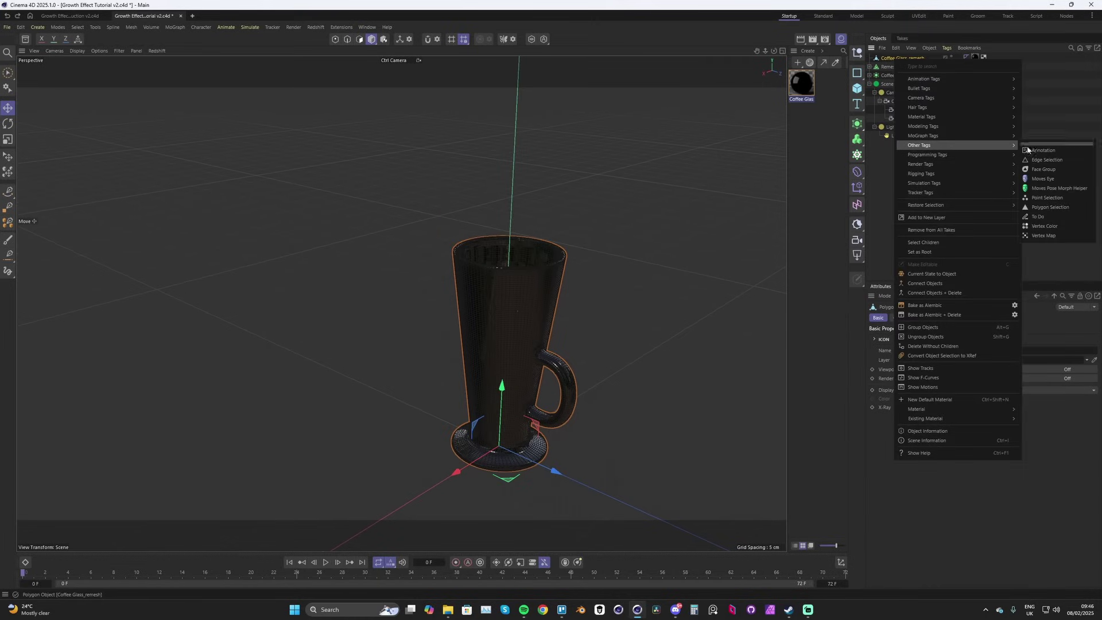
left_click(1043, 234)
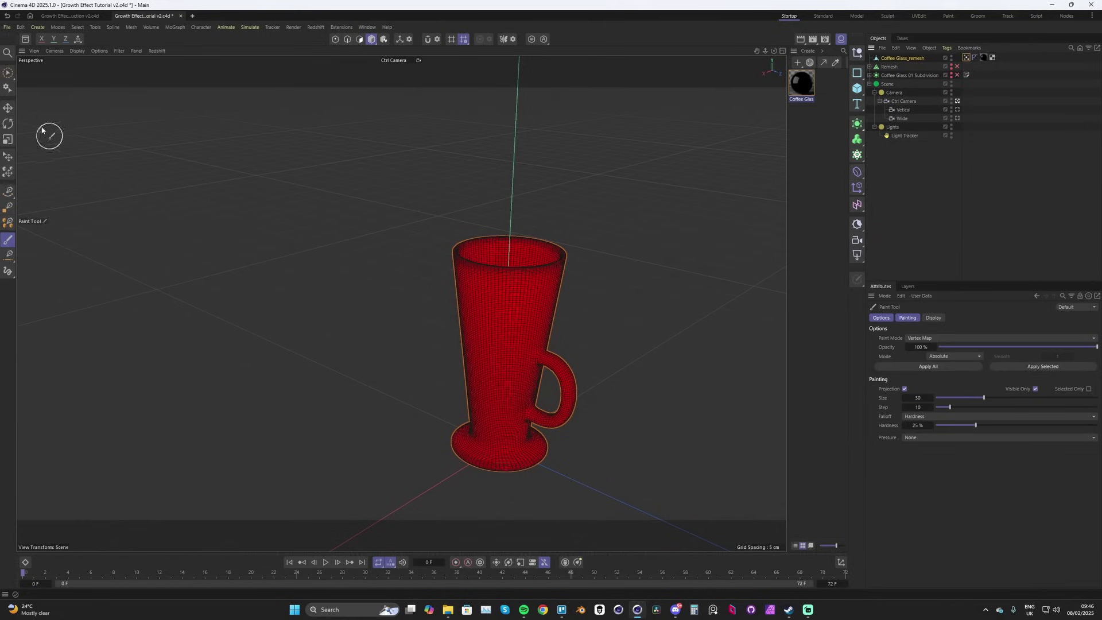
left_click(8, 108)
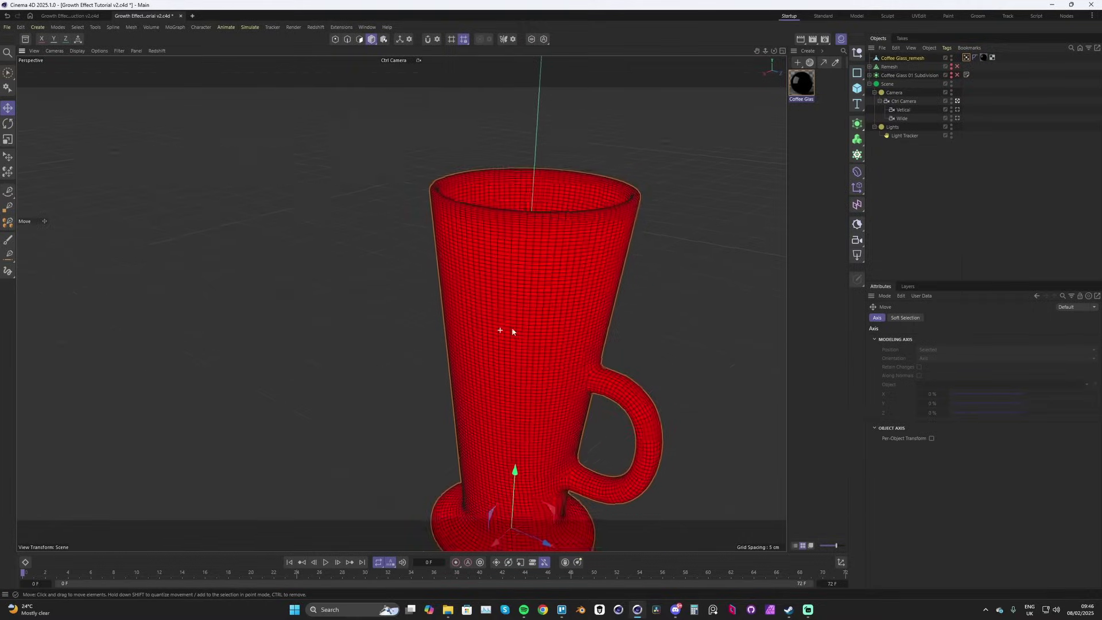
Add a Freeze layer in the Vertex Map tag's Fields
scroll(511, 328, "down", 3)
left_click(966, 58)
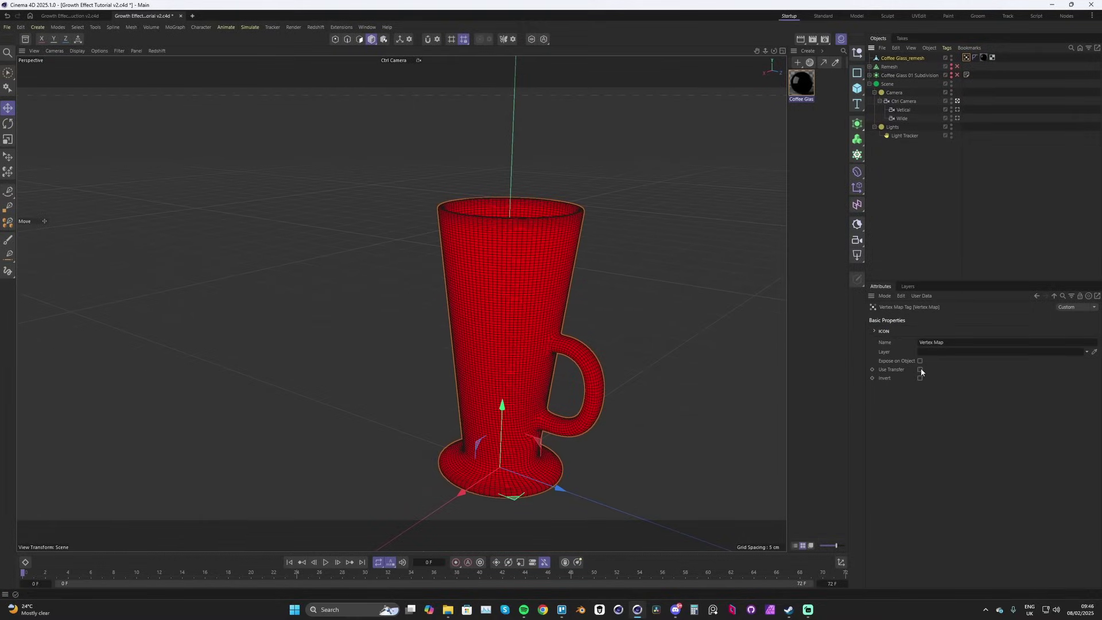
left_click(920, 369)
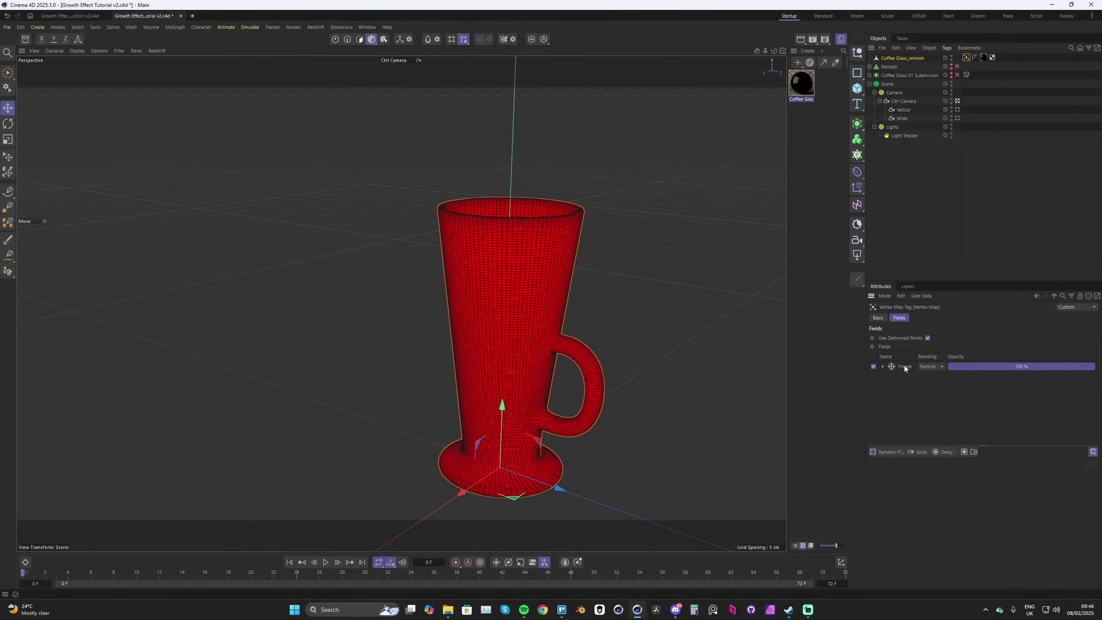
left_click(945, 452)
left_click(906, 366)
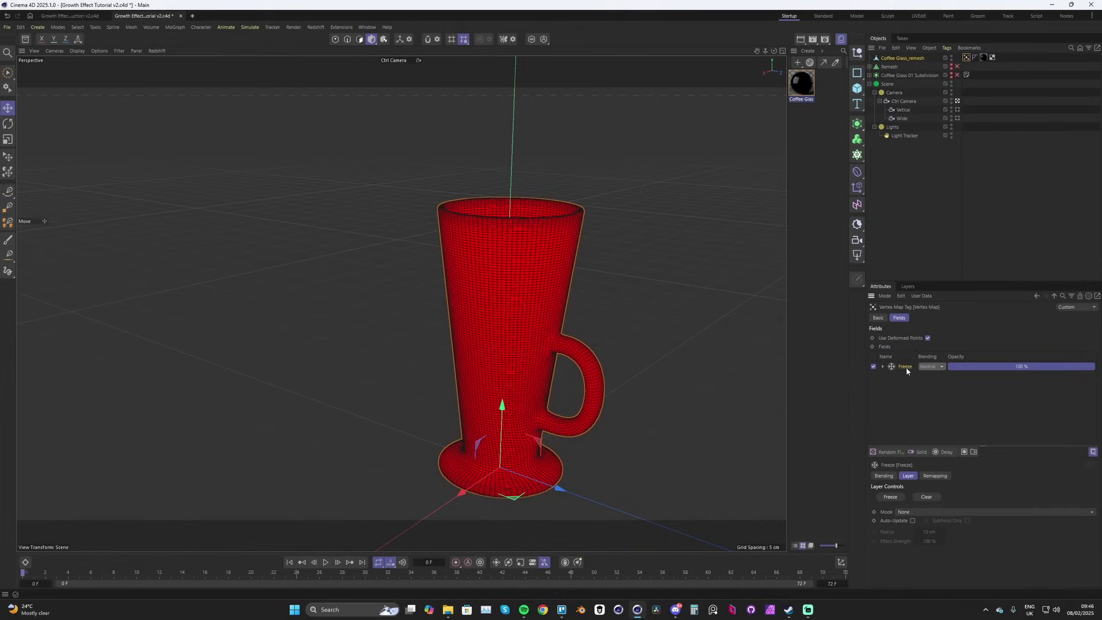
left_click(910, 512)
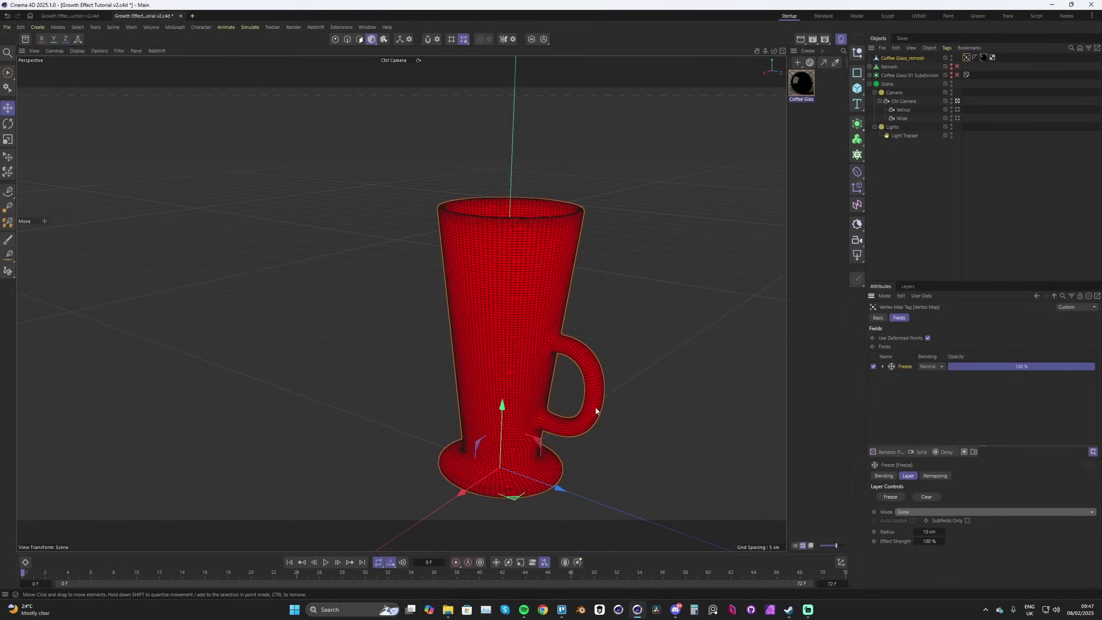
scroll(596, 411, "up", 5)
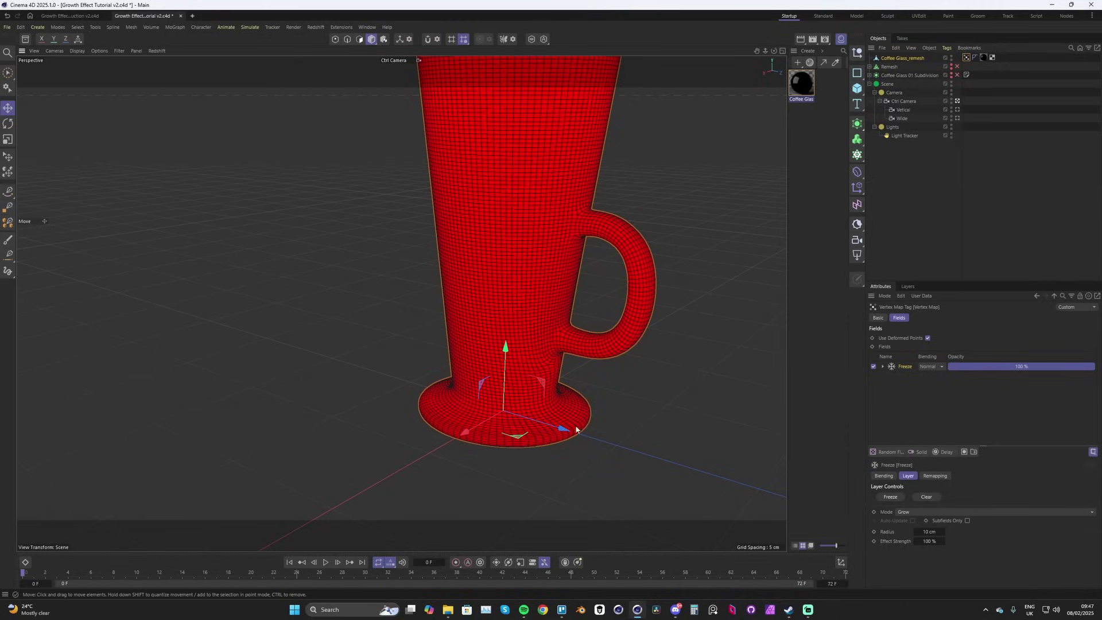
scroll(556, 430, "up", 1)
left_click_drag(556, 431, 595, 368, "alt")
scroll(560, 410, "down", 1)
scroll(599, 399, "down", 3)
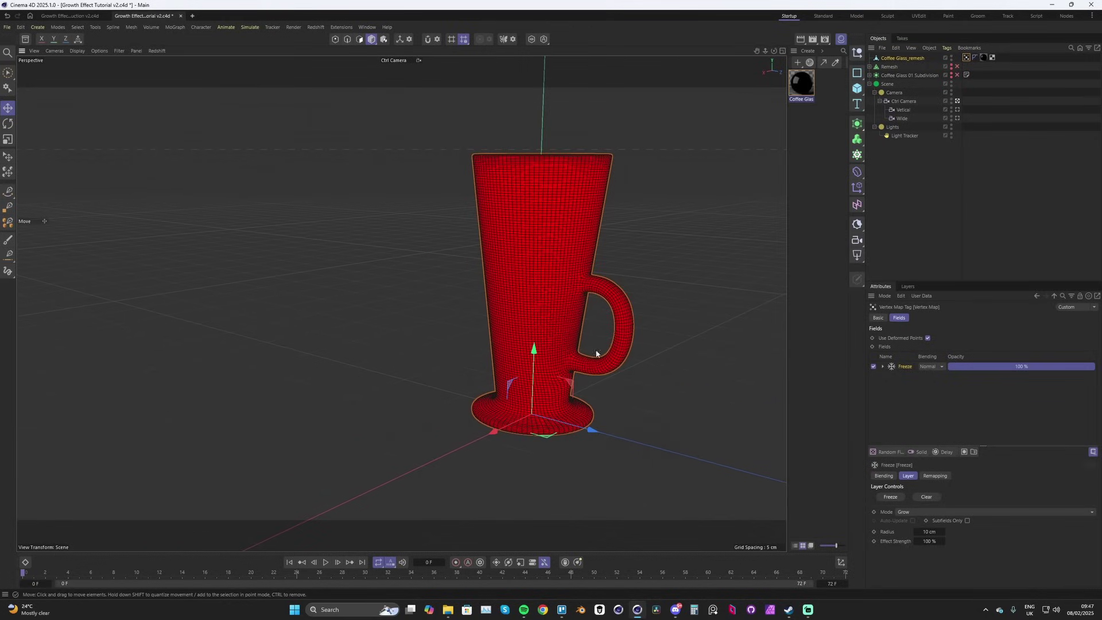
scroll(568, 327, "up", 2)
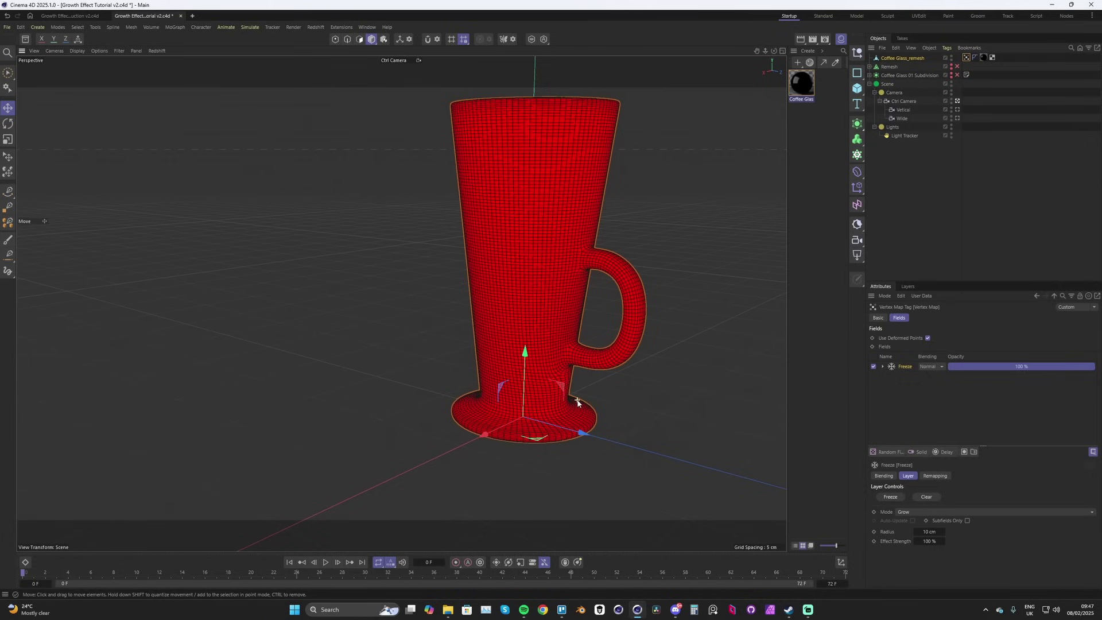
Add a Linear Field layer to the vertex map, with Max blending and +Y direction
left_click(887, 452)
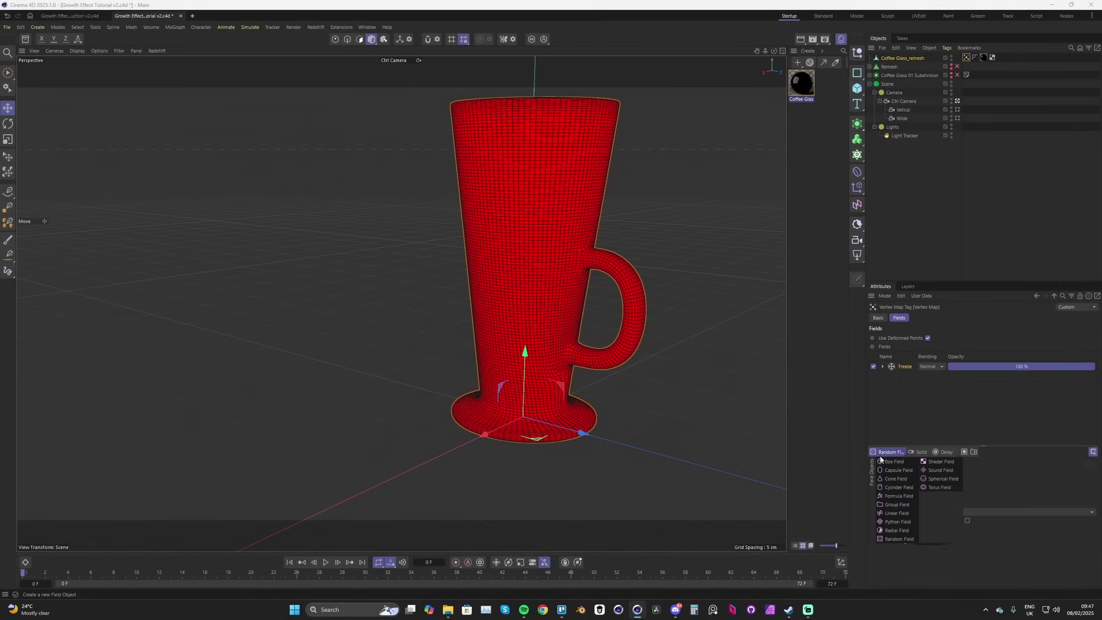
left_click(893, 514)
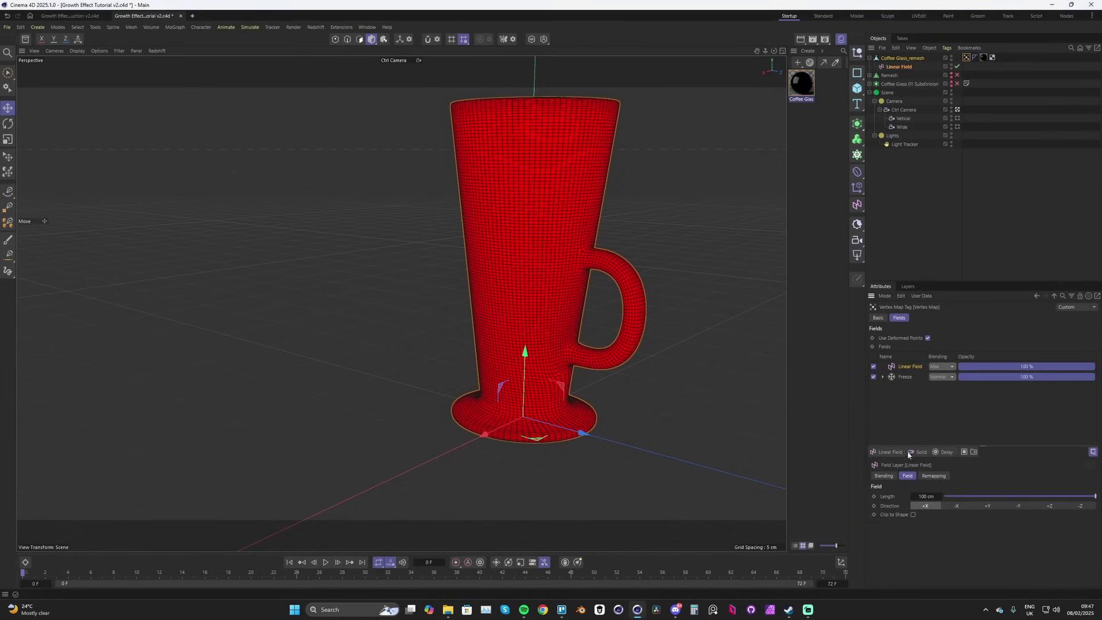
left_click(940, 368)
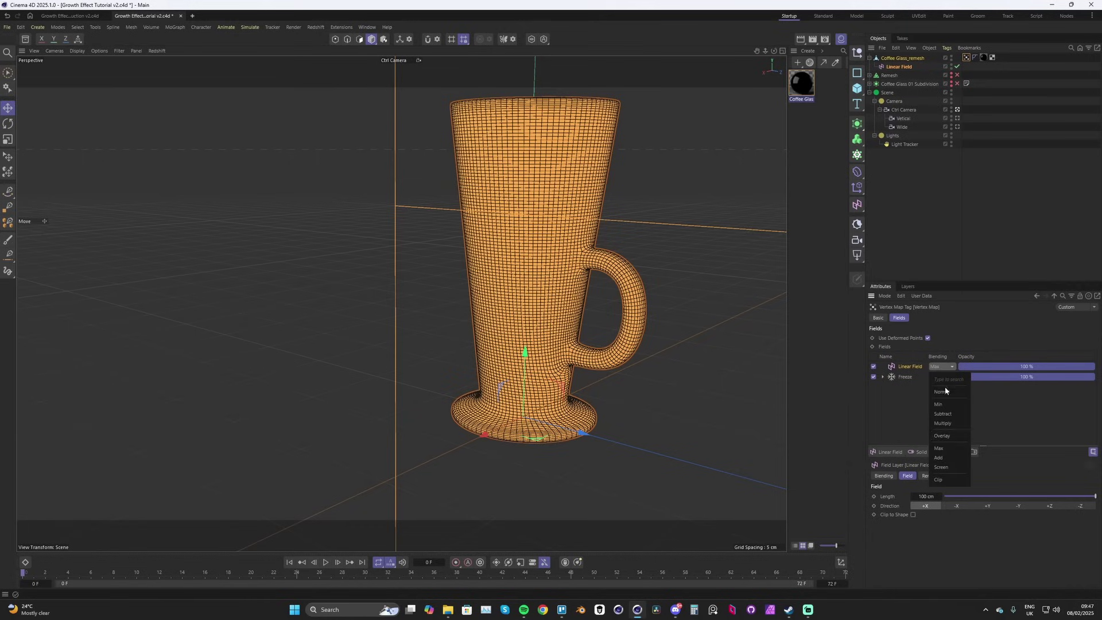
left_click(941, 449)
scroll(525, 341, "down", 5)
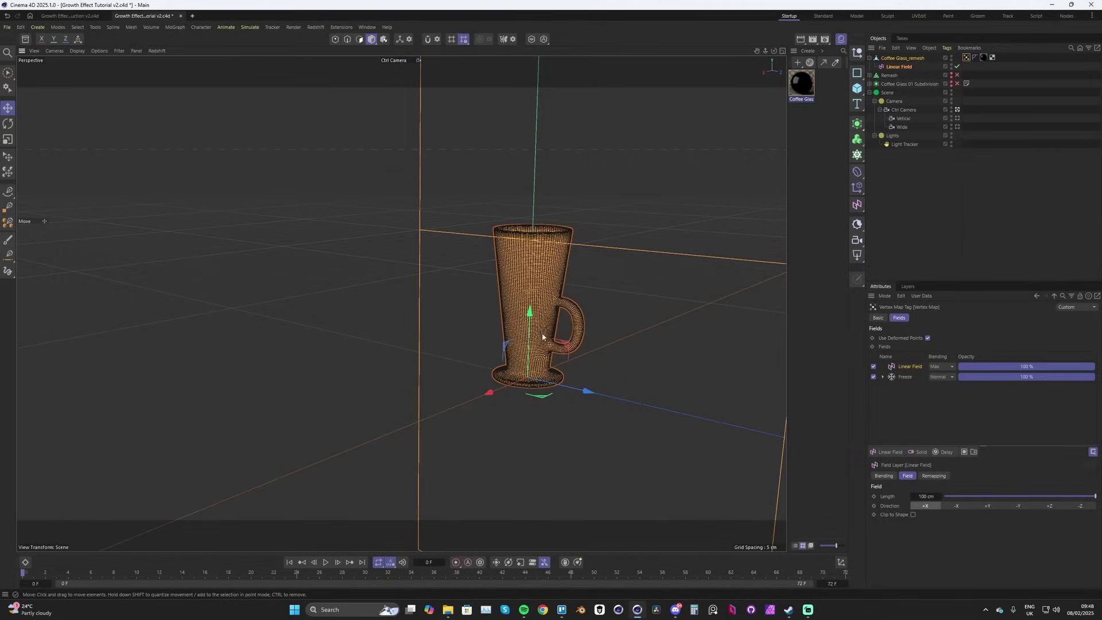
left_click(987, 506)
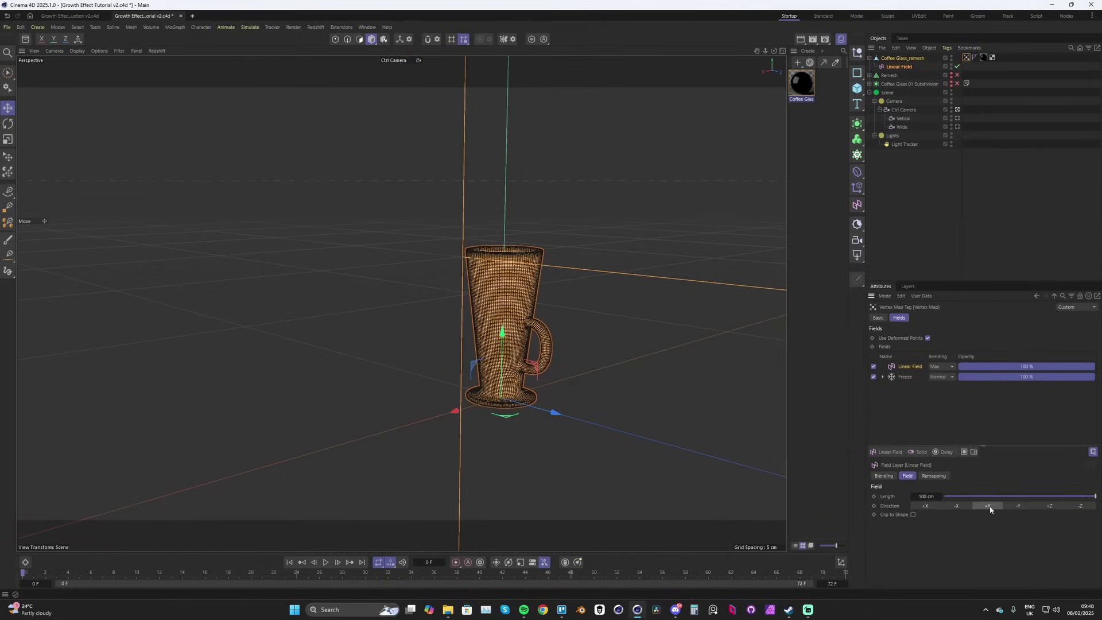
scroll(563, 313, "down", 3)
Shorten the Linear Field's length to about 9.2 cm, deleting an accidentally added cube
scroll(628, 324, "down", 5)
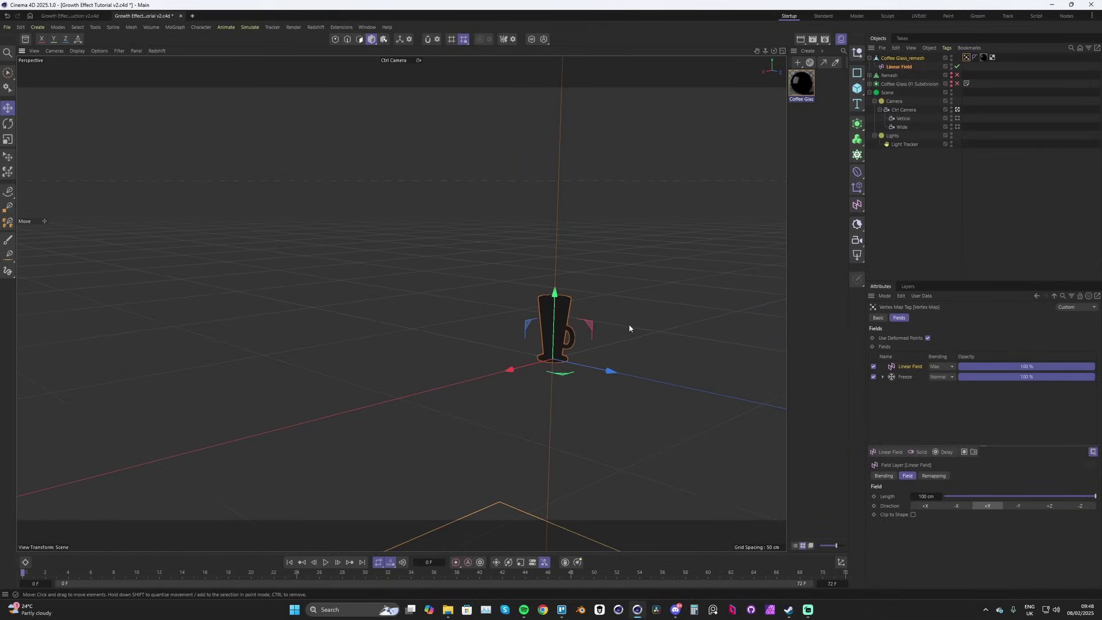
scroll(572, 268, "down", 1)
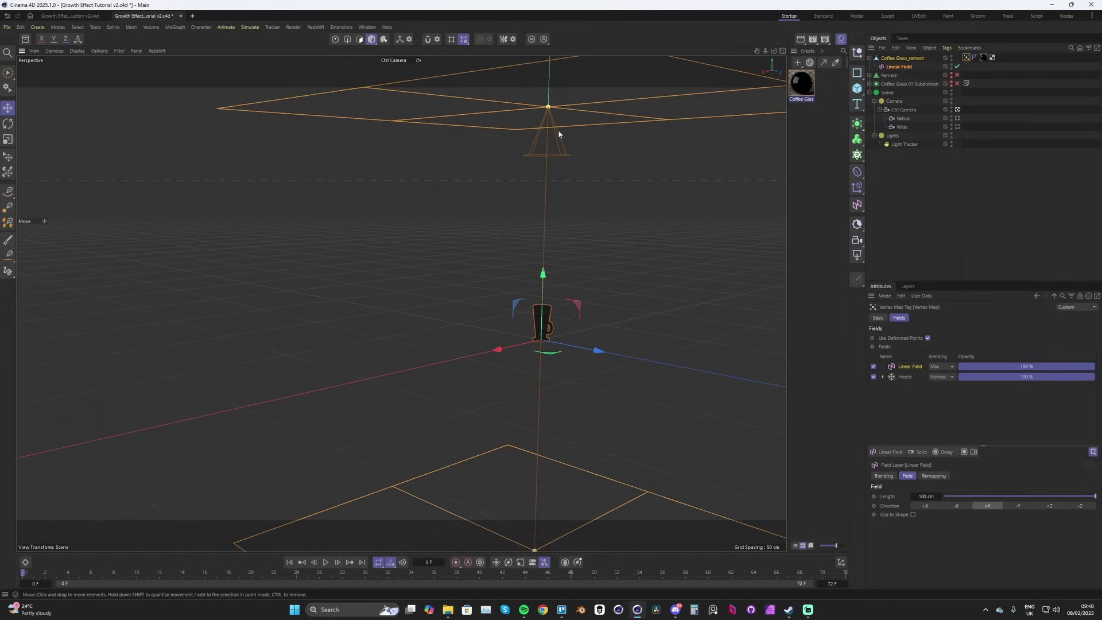
left_click_drag(551, 110, 546, 317)
scroll(546, 317, "up", 5)
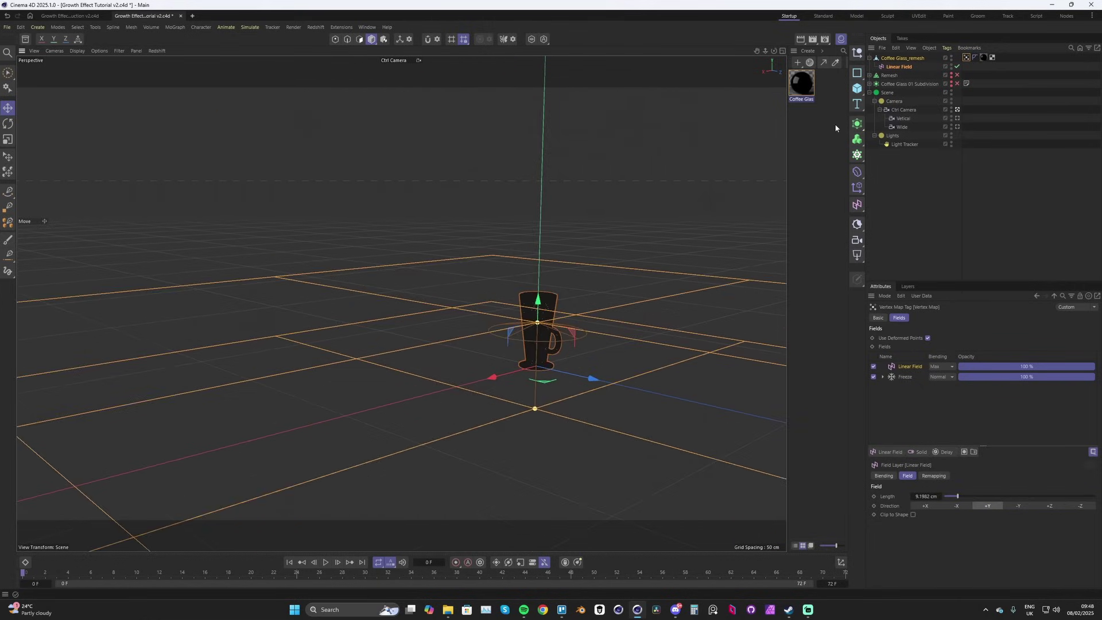
left_click(857, 88)
scroll(571, 284, "down", 2)
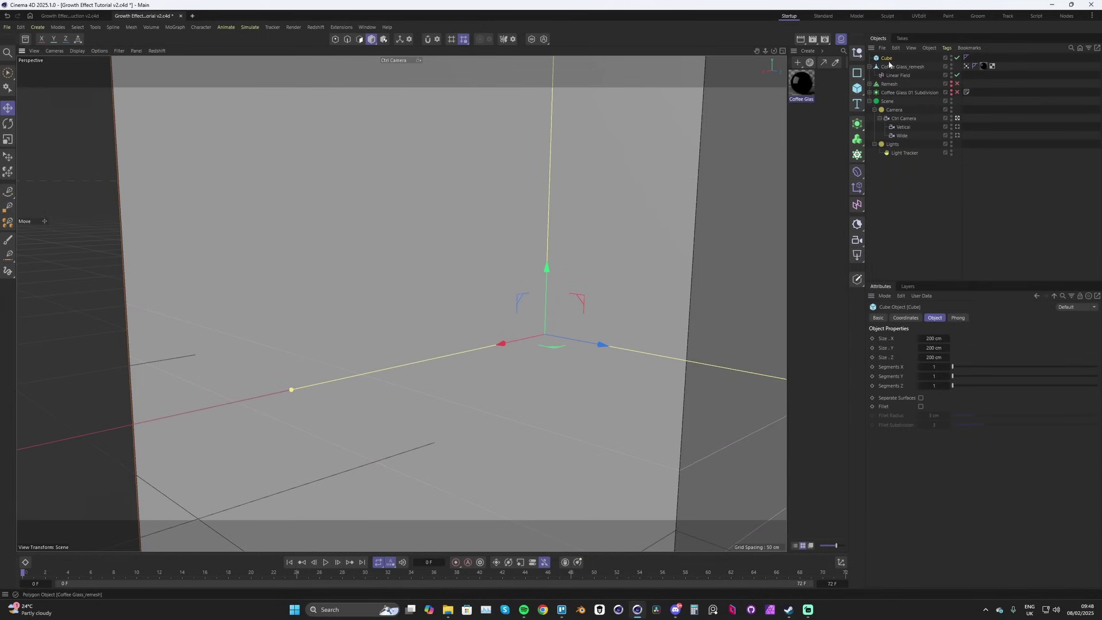
key("Delete")
scroll(573, 327, "up", 8)
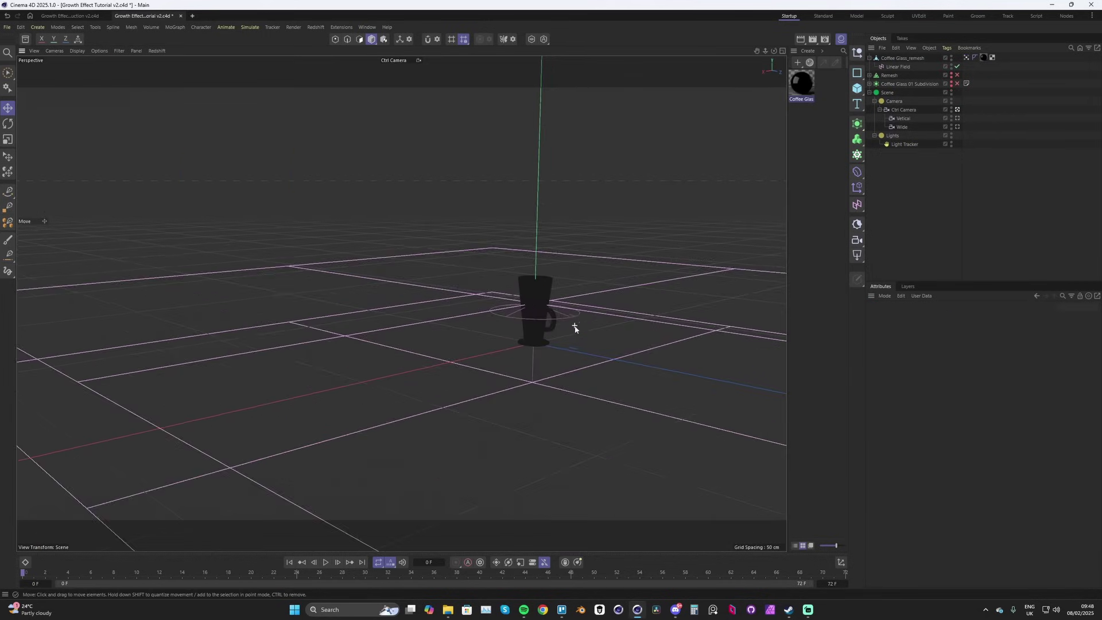
Scale the coffee glass up larger around its base
left_click(515, 283)
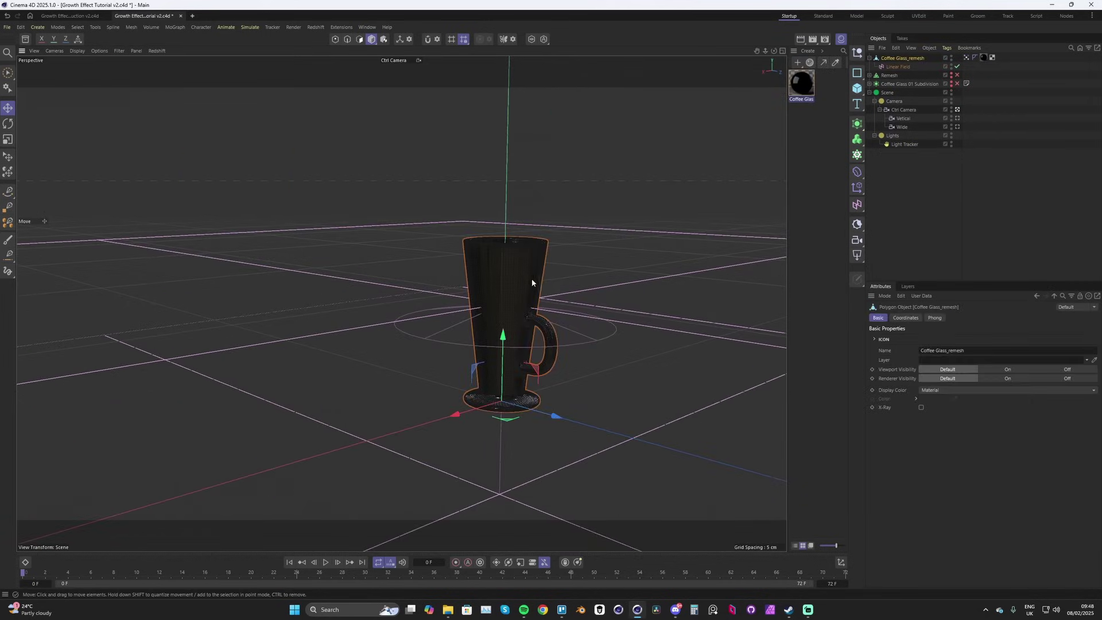
key("t")
left_click_drag(682, 166, 781, 167)
key("e")
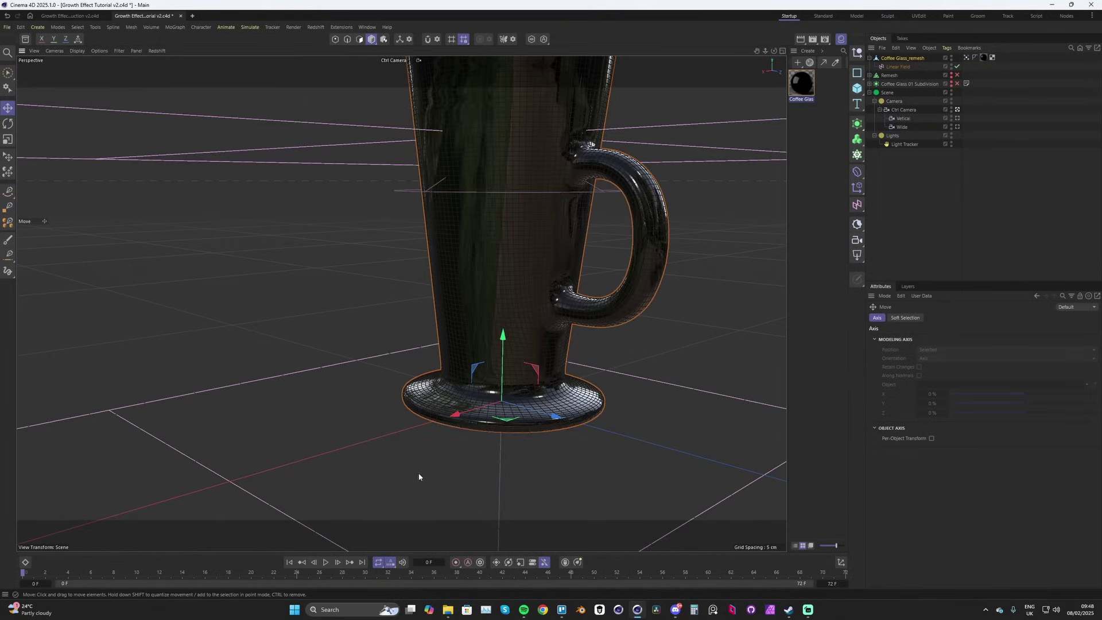
scroll(505, 390, "down", 10)
key("t")
left_click_drag(602, 310, 723, 238)
key("e")
scroll(505, 319, "down", 5)
left_click_drag(517, 284, 535, 312, "alt")
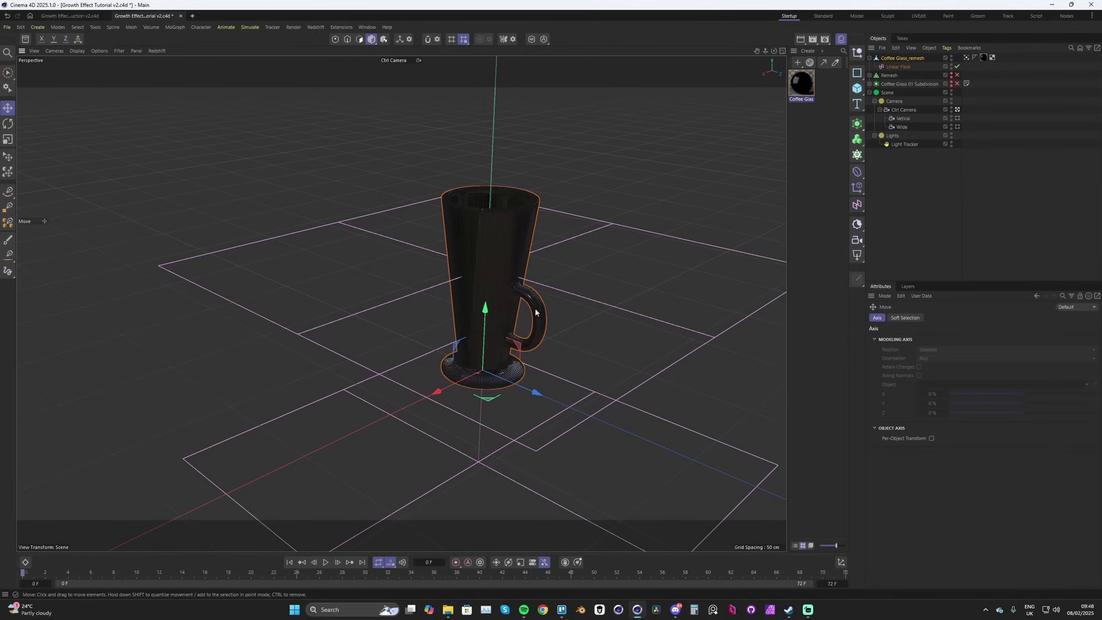
Try shrinking the Linear Field to about half size, then undo it
left_click(897, 67)
left_click_drag(565, 267, 521, 419, "alt")
key("t")
key("ctrl+z")
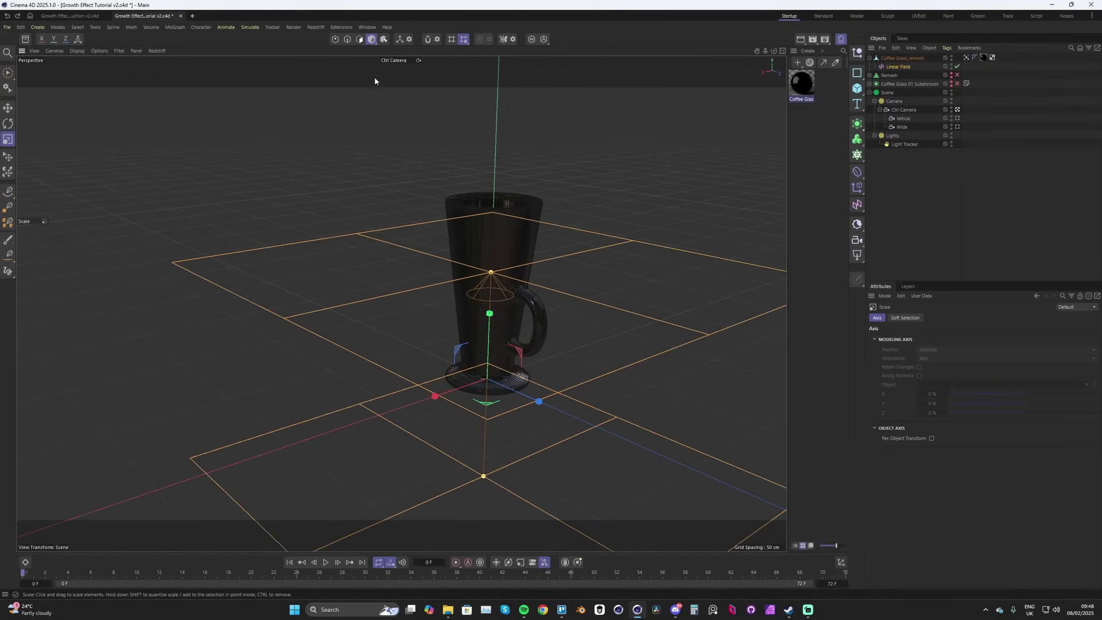
In Object mode, scale the Linear Field to about 57% around the glass base and show the Vertex Map shading
left_click(373, 40)
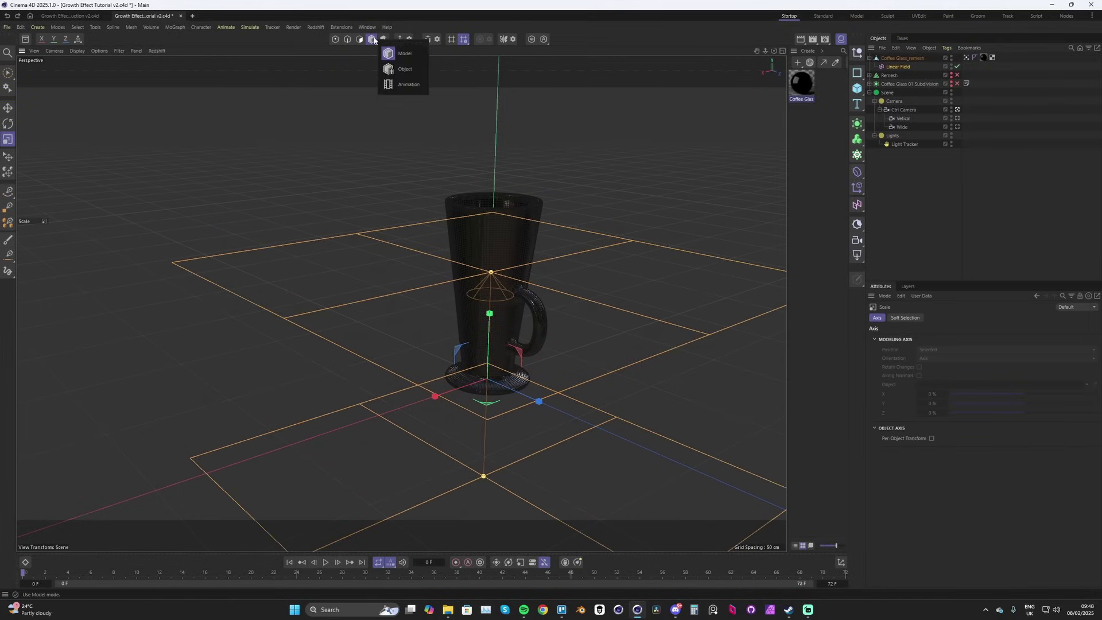
left_click(406, 69)
left_click_drag(640, 240, 585, 292)
left_click_drag(561, 335, 453, 254)
key("e")
scroll(495, 393, "up", 6)
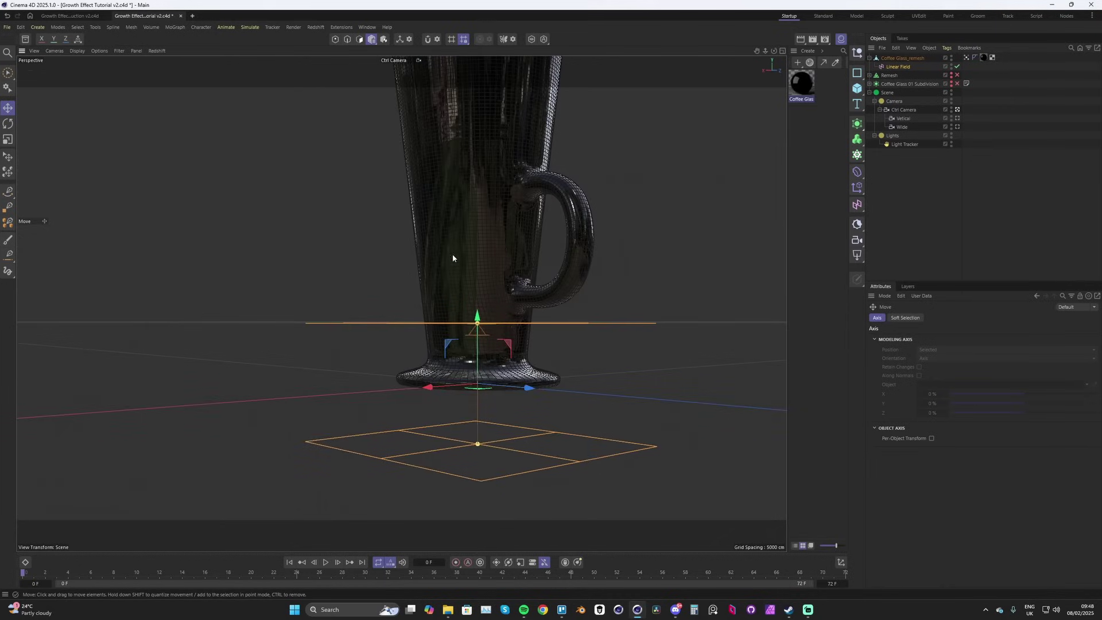
mouse_move(484, 215)
left_mouse_down("alt")
mouse_move(497, 270)
mouse_move(476, 304)
mouse_move(480, 341)
mouse_move(477, 248)
mouse_move(477, 286)
left_mouse_up("alt")
left_click(967, 57)
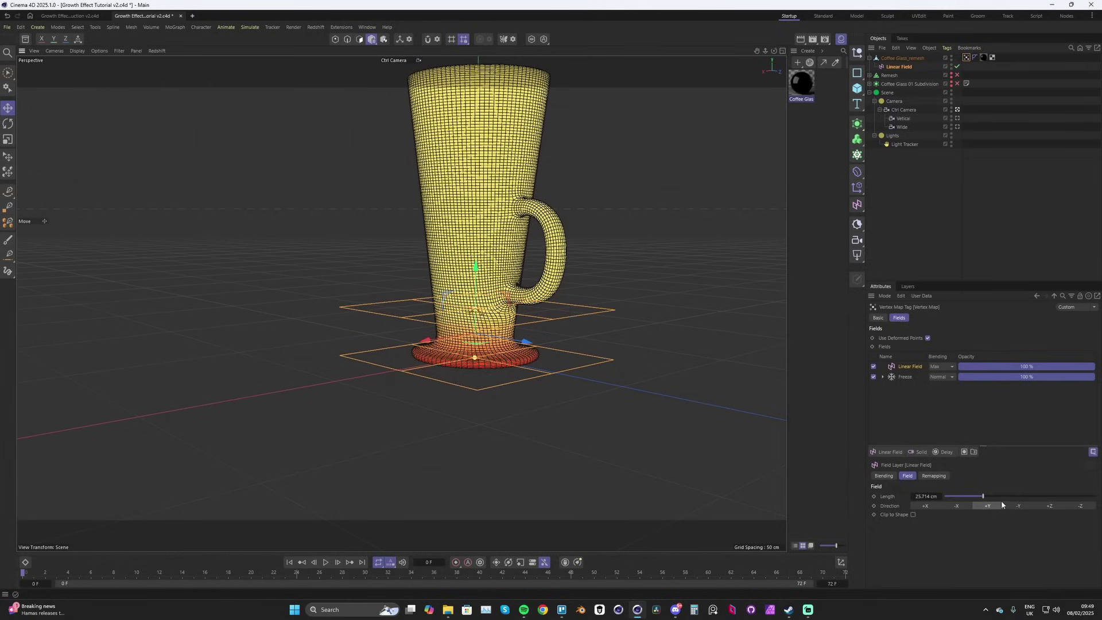
Flip the Linear Field to -Y, place it at the glass base, and go to frame 3
left_click(1020, 505)
scroll(481, 274, "up", 3)
mouse_move(481, 273)
left_mouse_down()
mouse_move(479, 336)
mouse_move(475, 289)
left_mouse_up()
scroll(484, 354, "up", 3)
left_click_drag(484, 354, 488, 442, "alt")
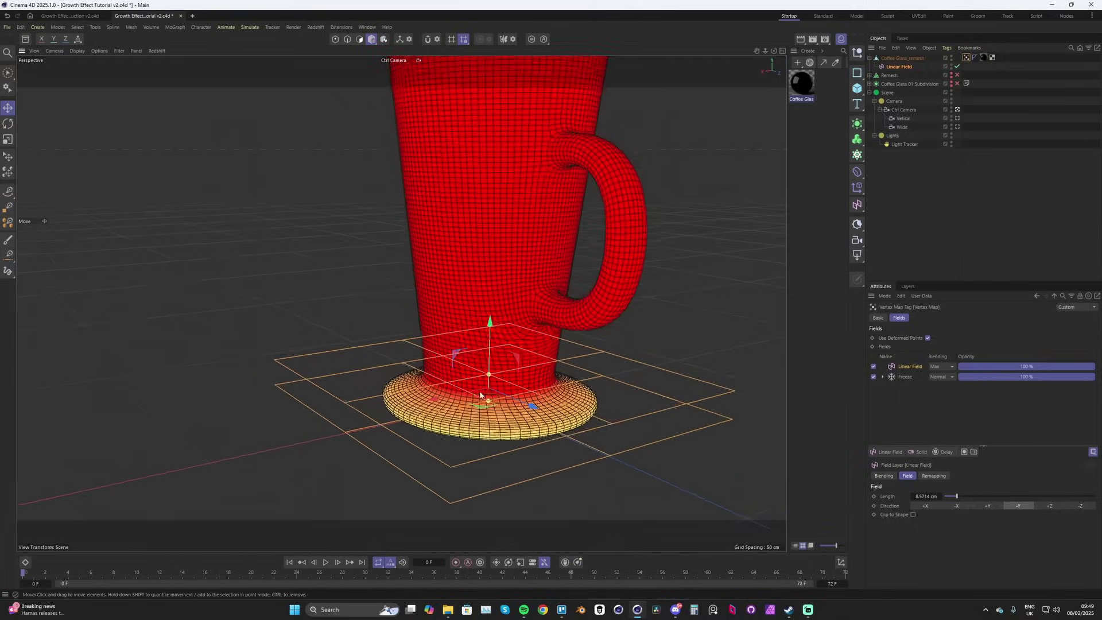
middle_click_drag(488, 396, 502, 352, "alt")
mouse_move(500, 320)
left_mouse_down()
mouse_move(502, 296)
mouse_move(501, 330)
left_mouse_up()
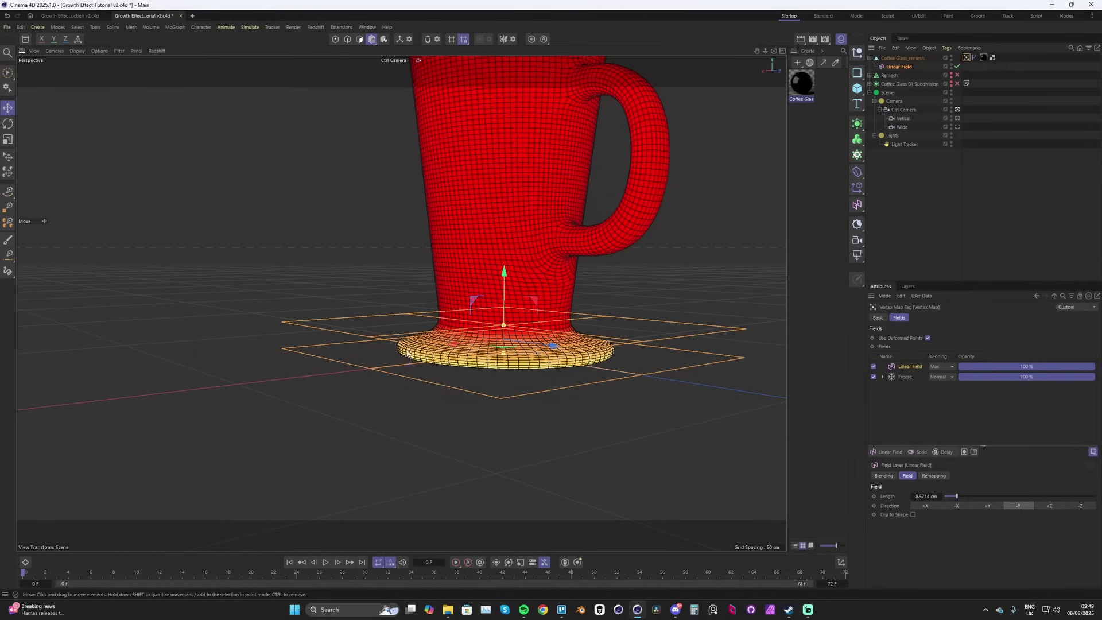
left_click(56, 573)
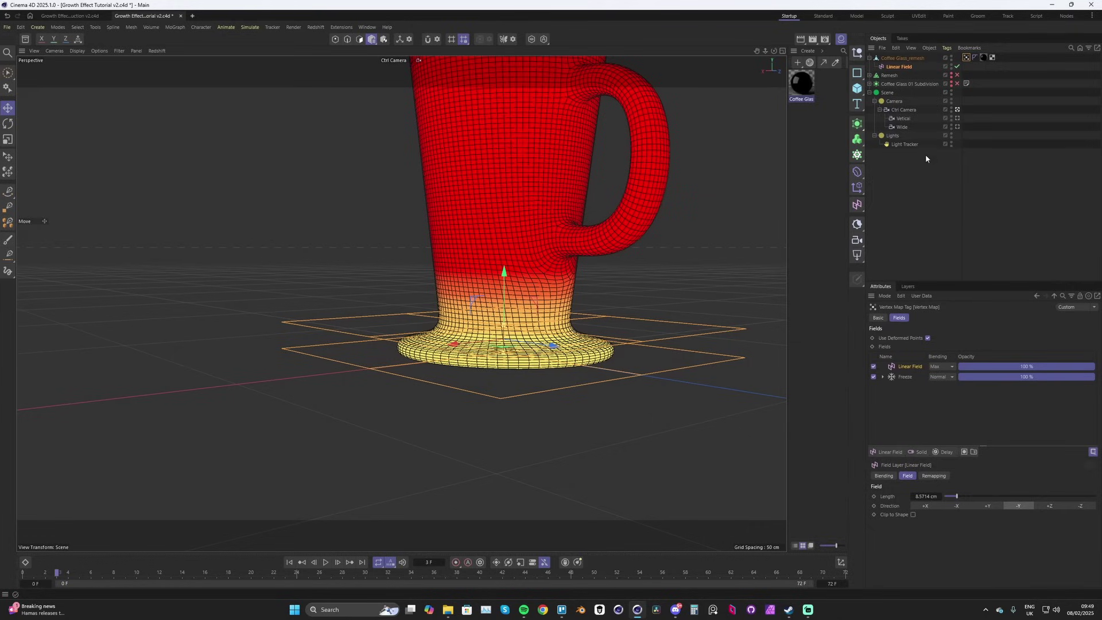
Keyframe the Linear Field's P.Y at frame 3, then keyframe -7.5288 cm at frame 0
left_click(899, 66)
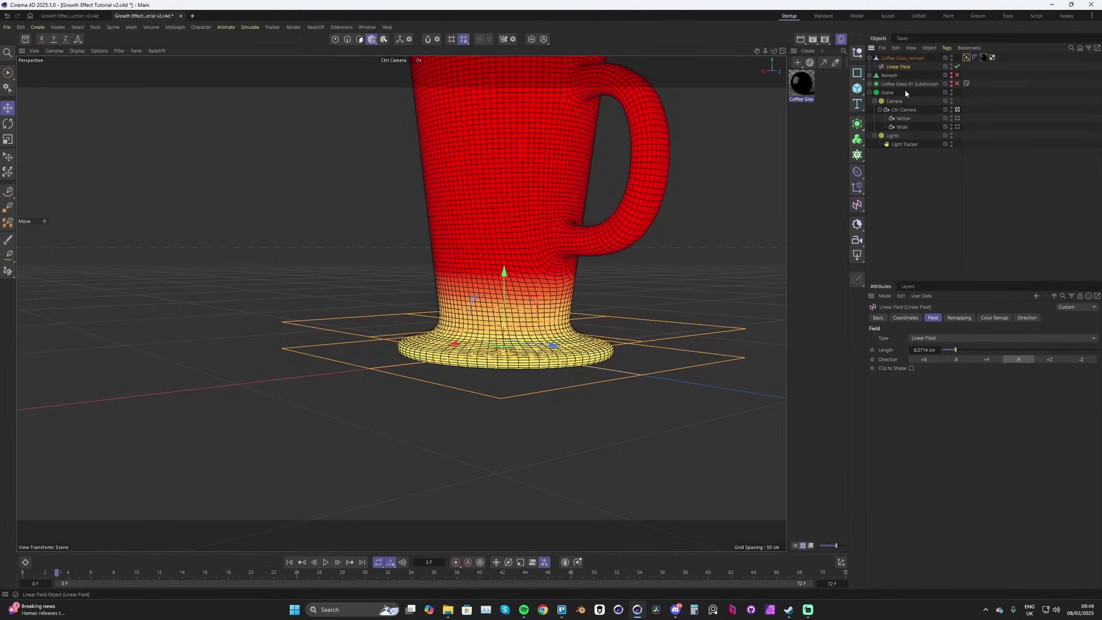
left_click(908, 318)
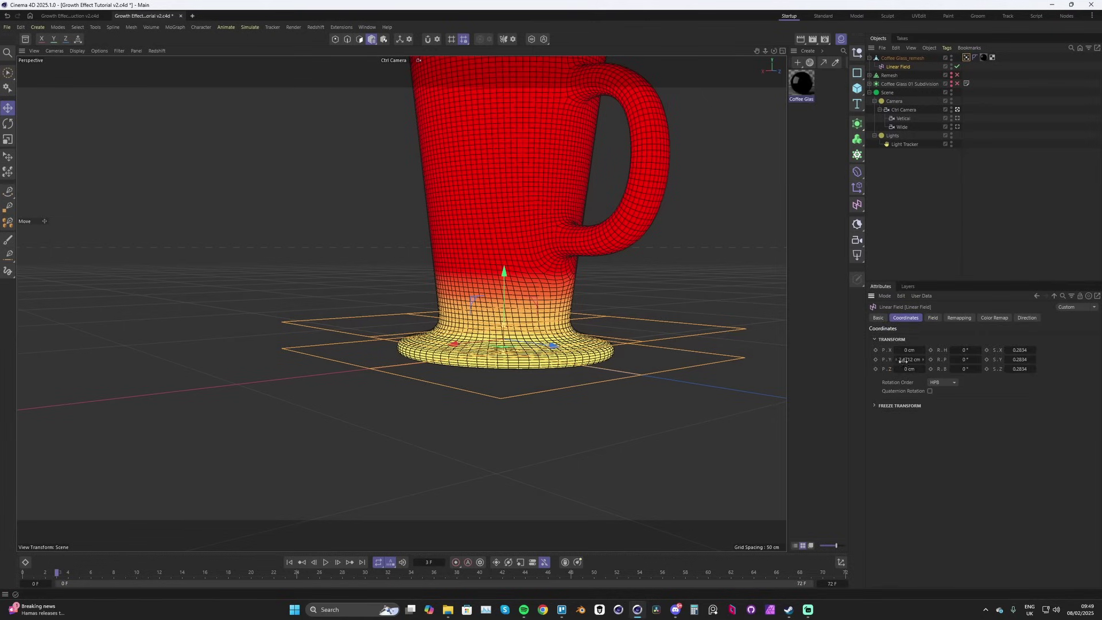
left_click(875, 359)
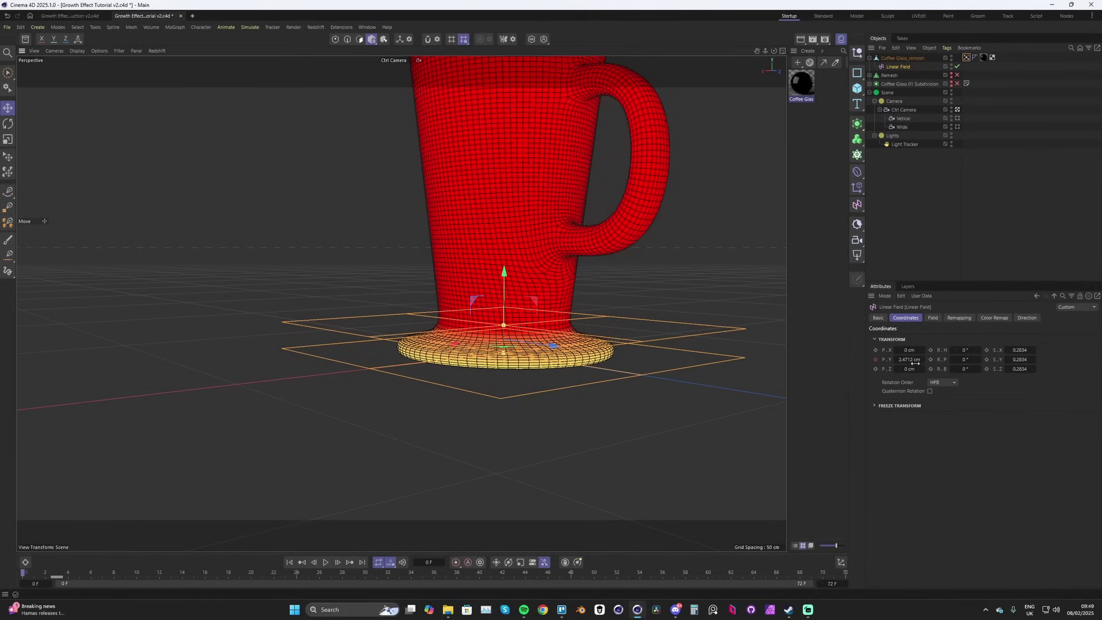
left_click_drag(910, 360, 900, 360)
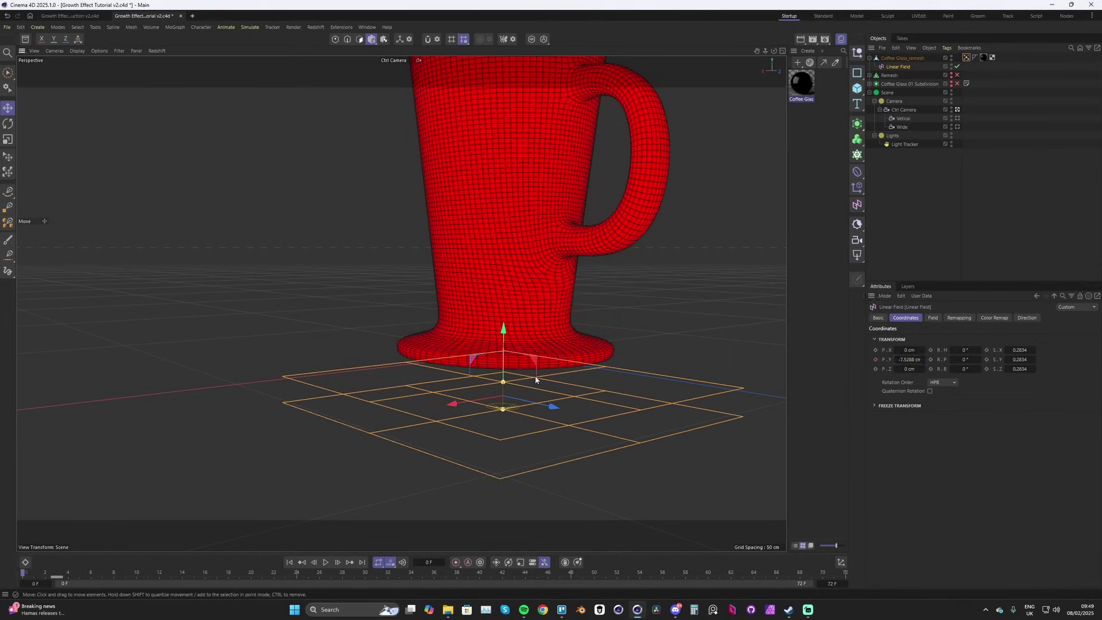
left_click_drag(539, 404, 526, 367, "alt")
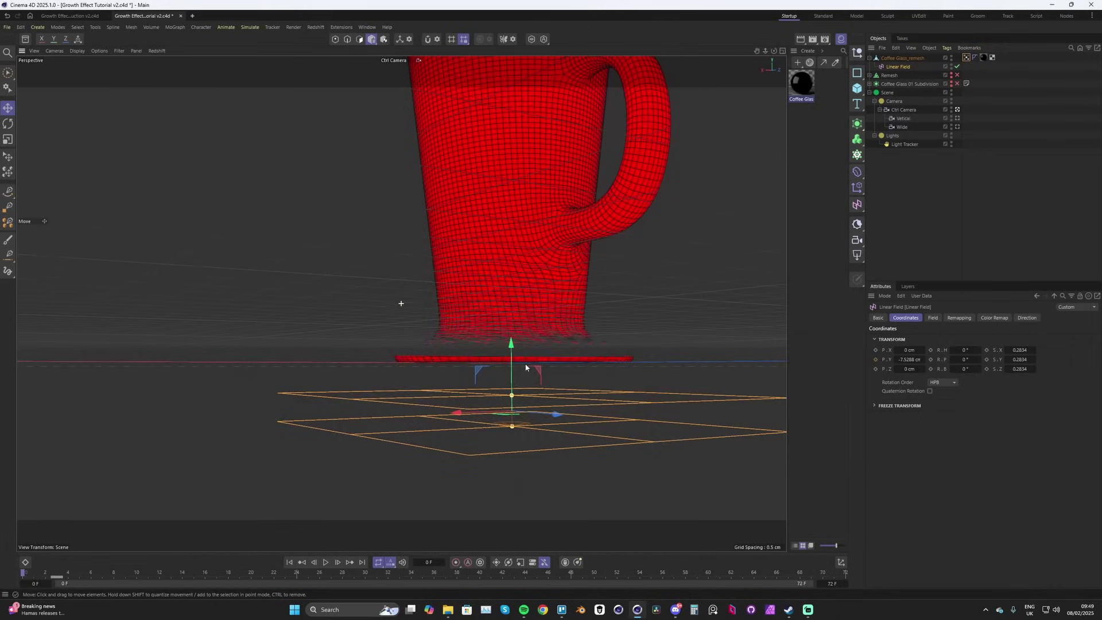
left_click(875, 360)
Play the animation with F8 to preview the vertex map growing up the mug
left_click_drag(545, 282, 546, 343, "alt")
middle_click_drag(546, 342, 541, 338, "alt")
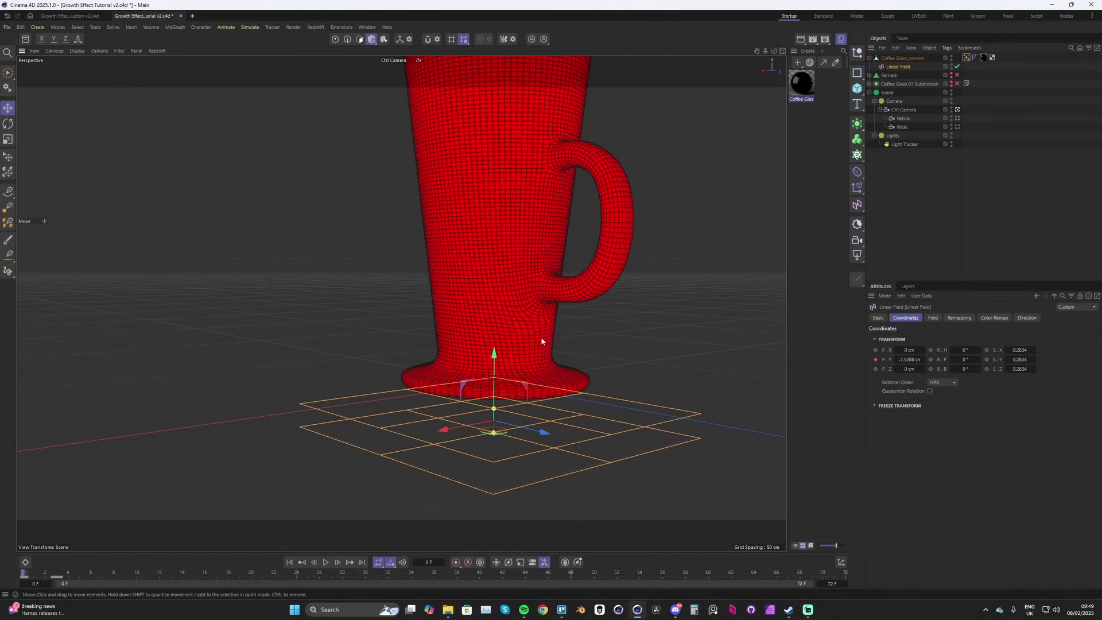
key("F8")
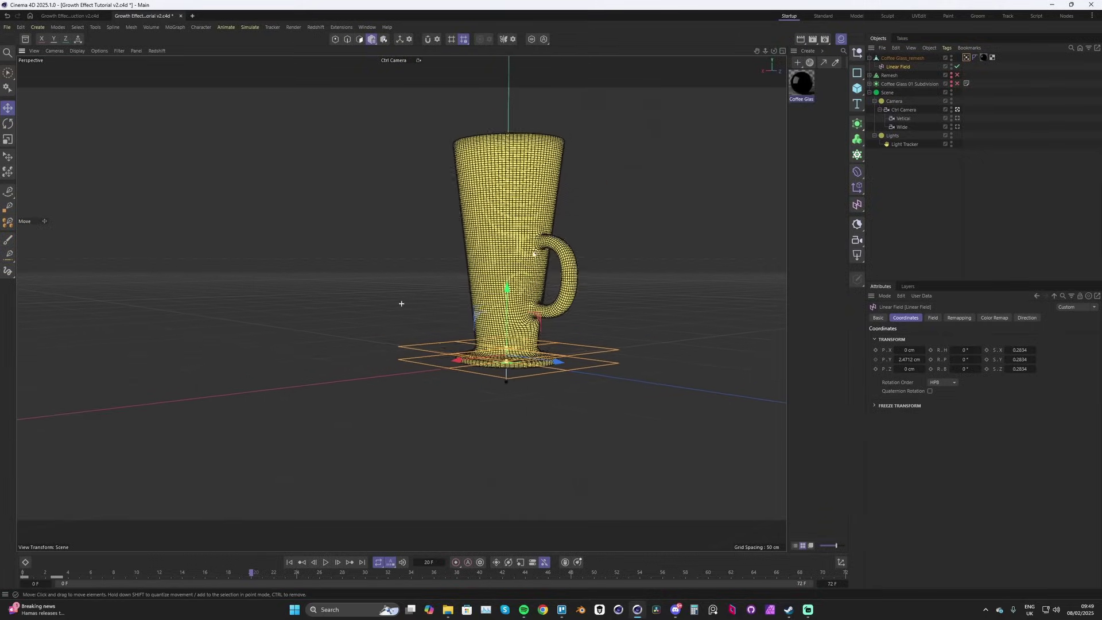
key("shift+f")
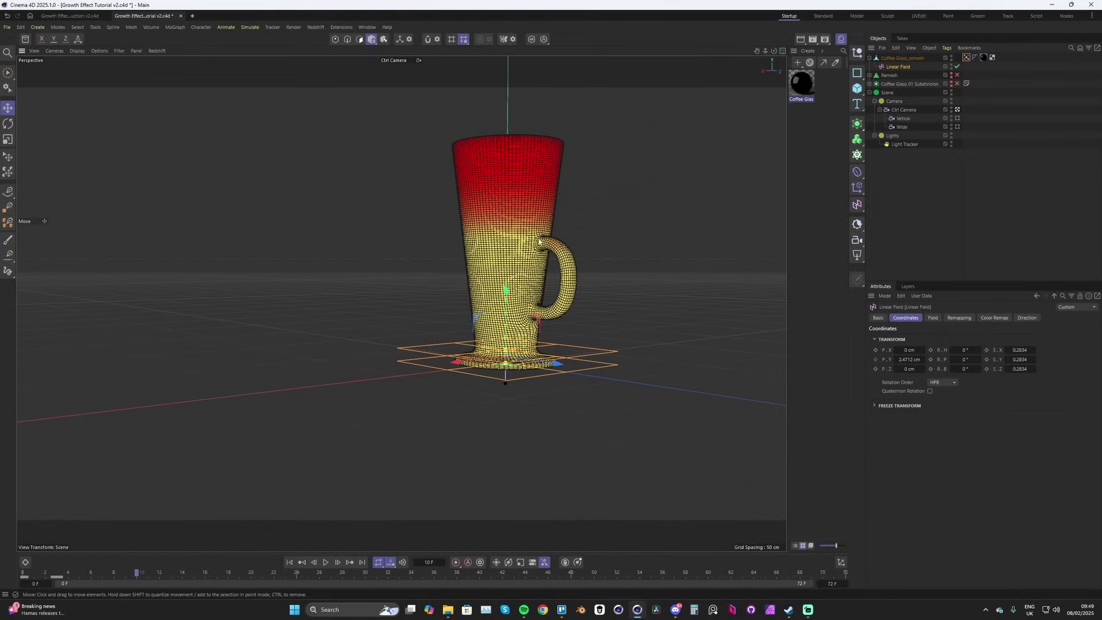
Reduce the Freeze layer's radius to 5 cm and play the growth animation
left_click(966, 58)
left_click(907, 377)
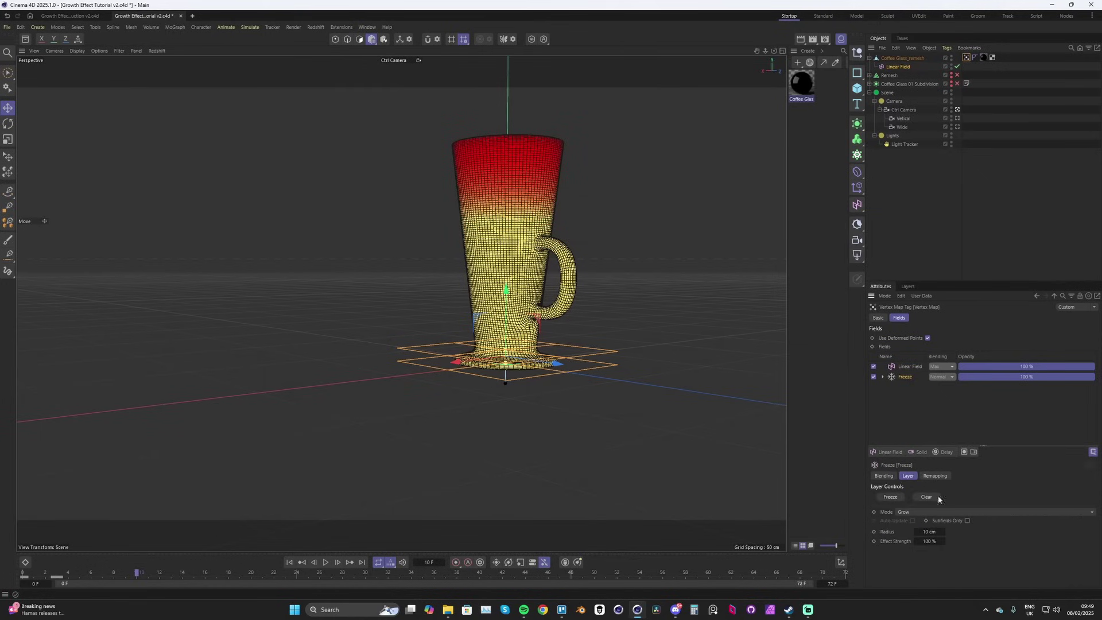
left_click(917, 532)
left_click(916, 532)
left_click(916, 532)
left_click(916, 532)
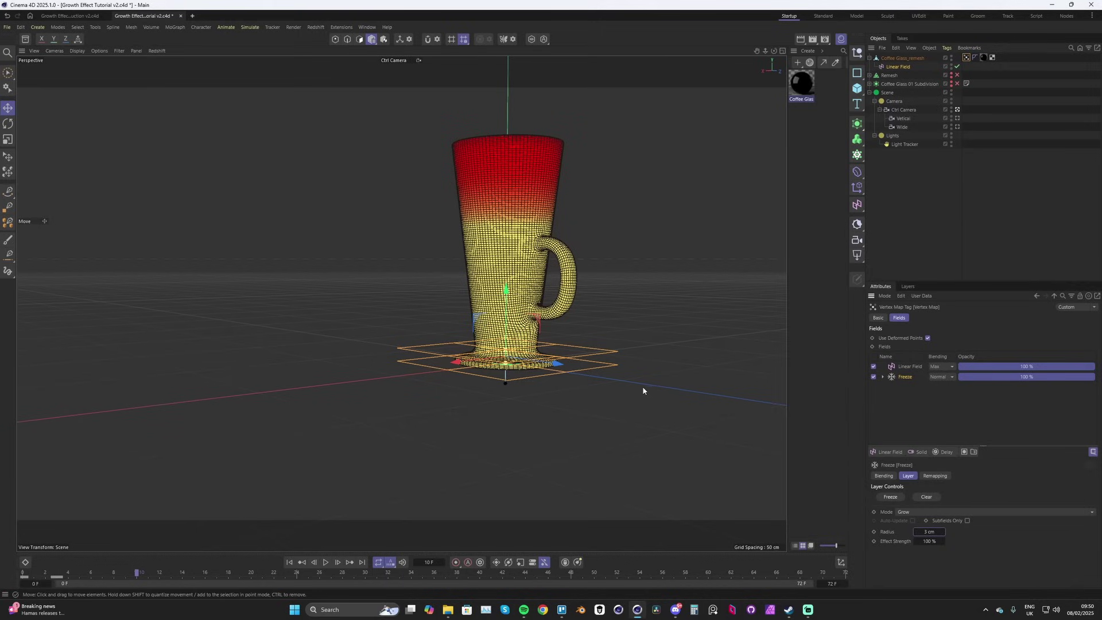
key("F8")
key("F8")
key("F8")
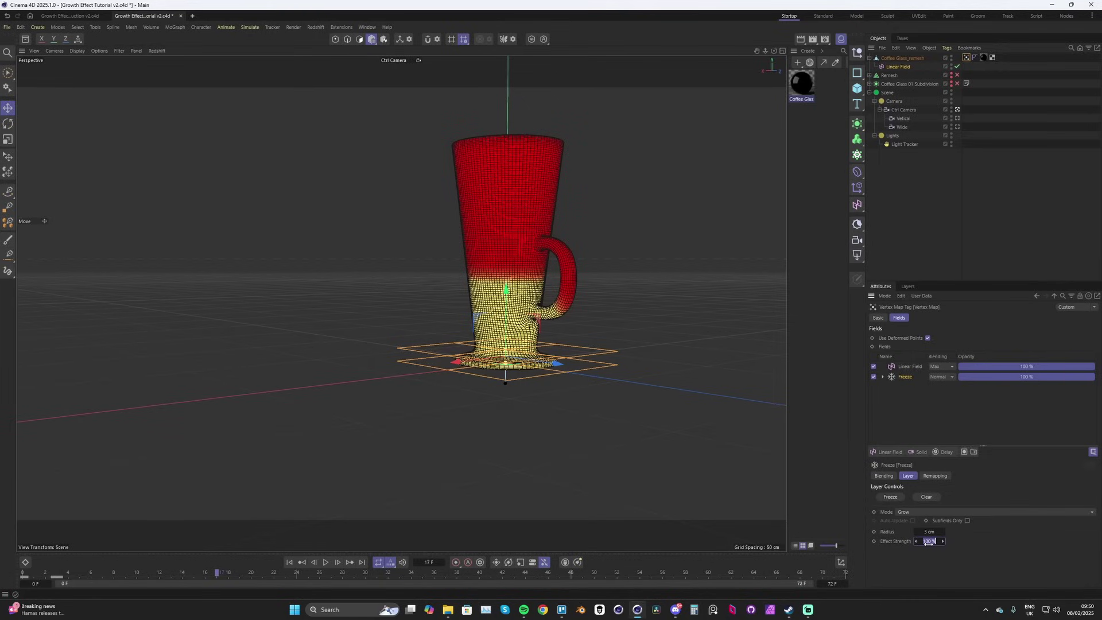
Set the Freeze effect strength to 60%, then 40%, previewing the growth each time
key("Return")
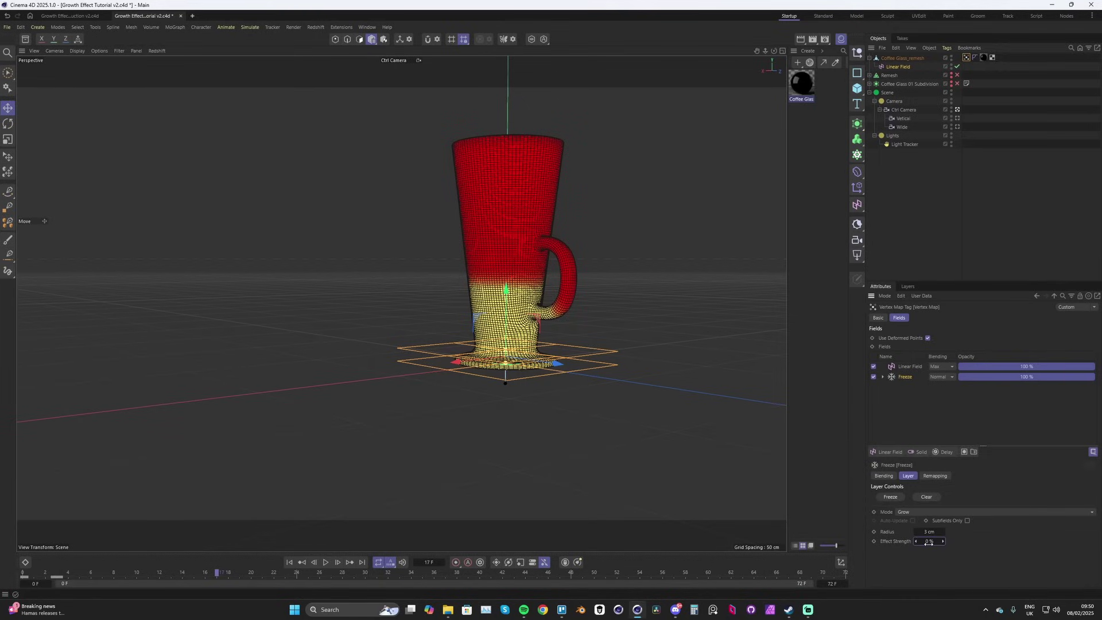
key("F8")
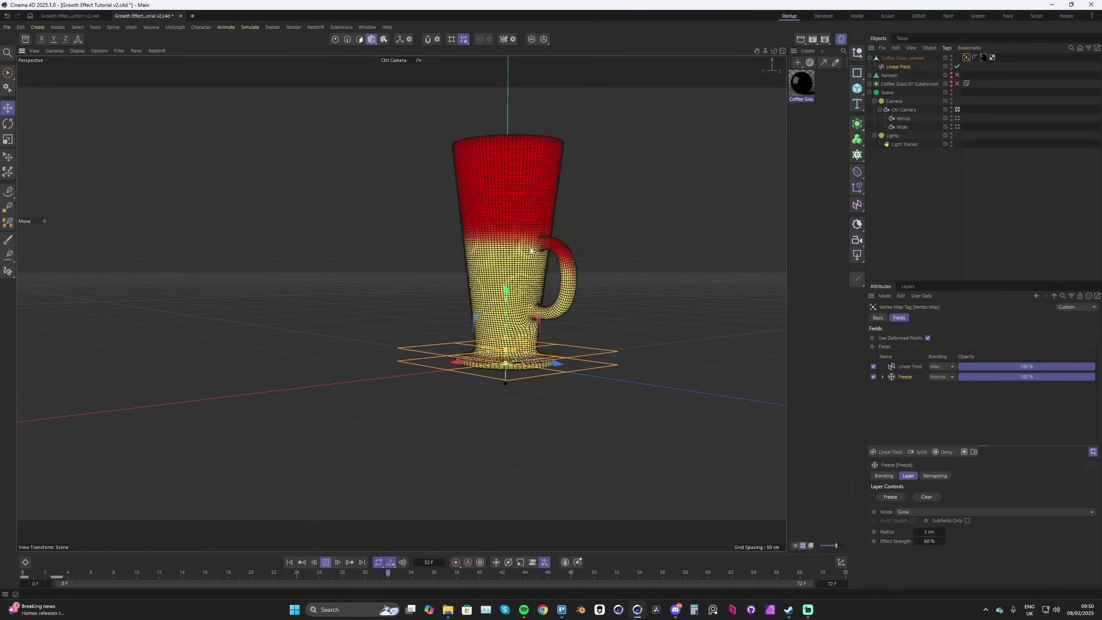
key("F8")
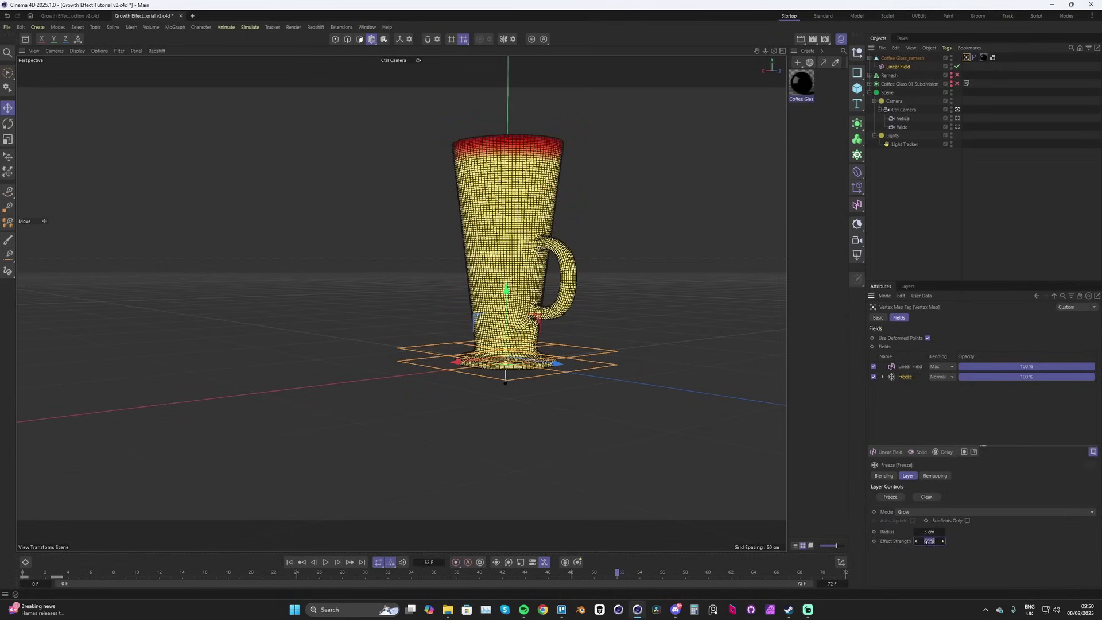
type("40")
key("Return")
key("F8")
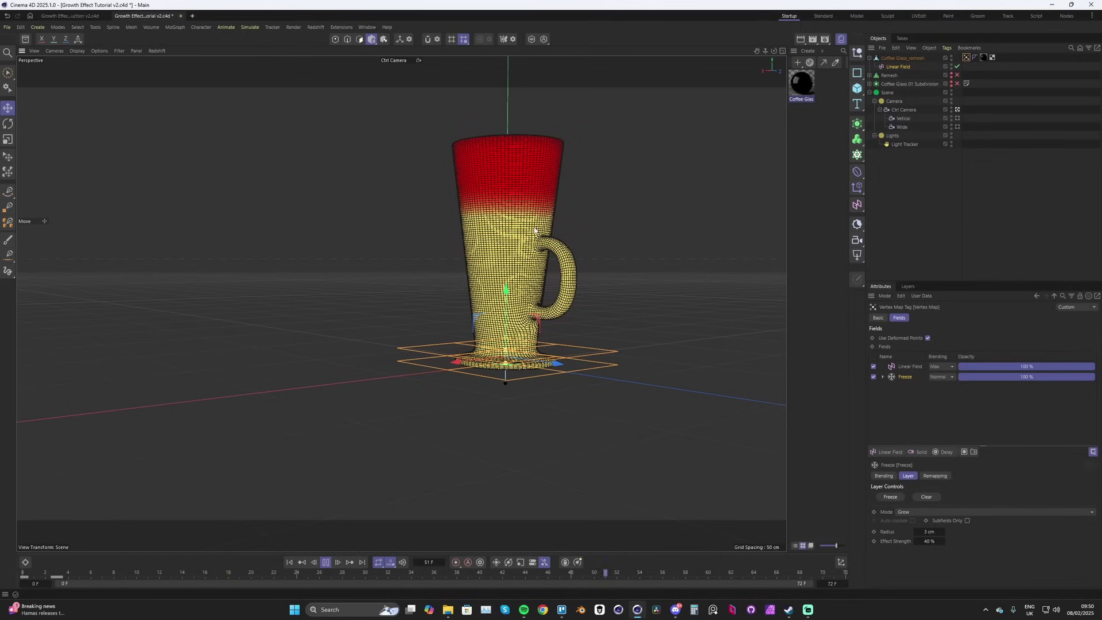
key("F8")
Replay the growth from the first frame, orbiting to watch the yellow climb the glass
left_click_drag(539, 164, 521, 185, "alt")
key("shift+f")
scroll(520, 293, "up", 5)
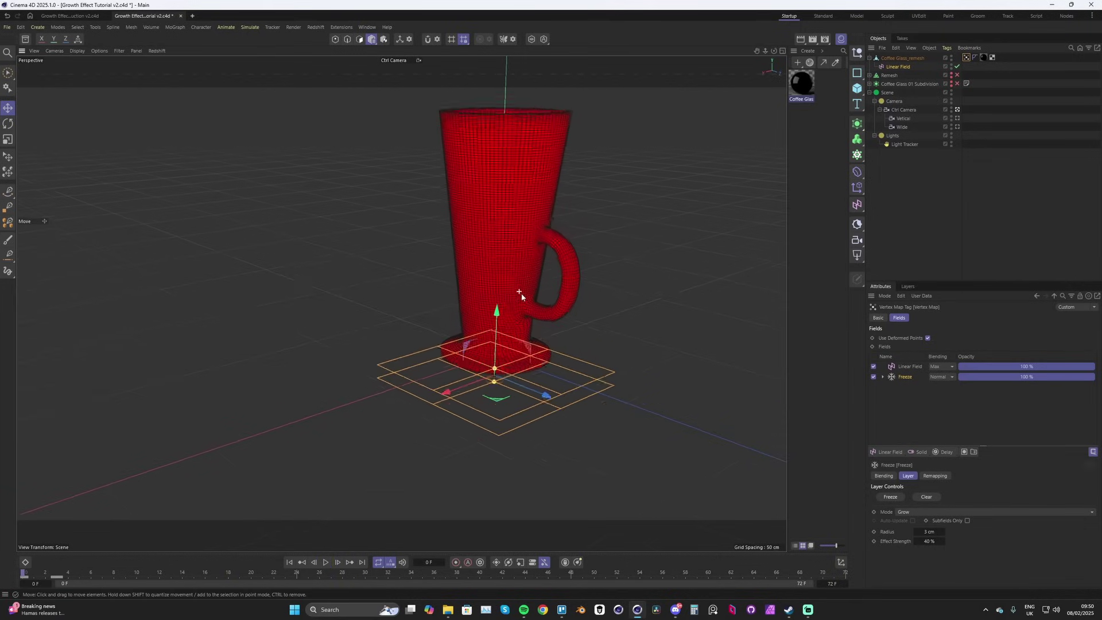
left_click_drag(520, 294, 516, 274, "alt")
key("F8")
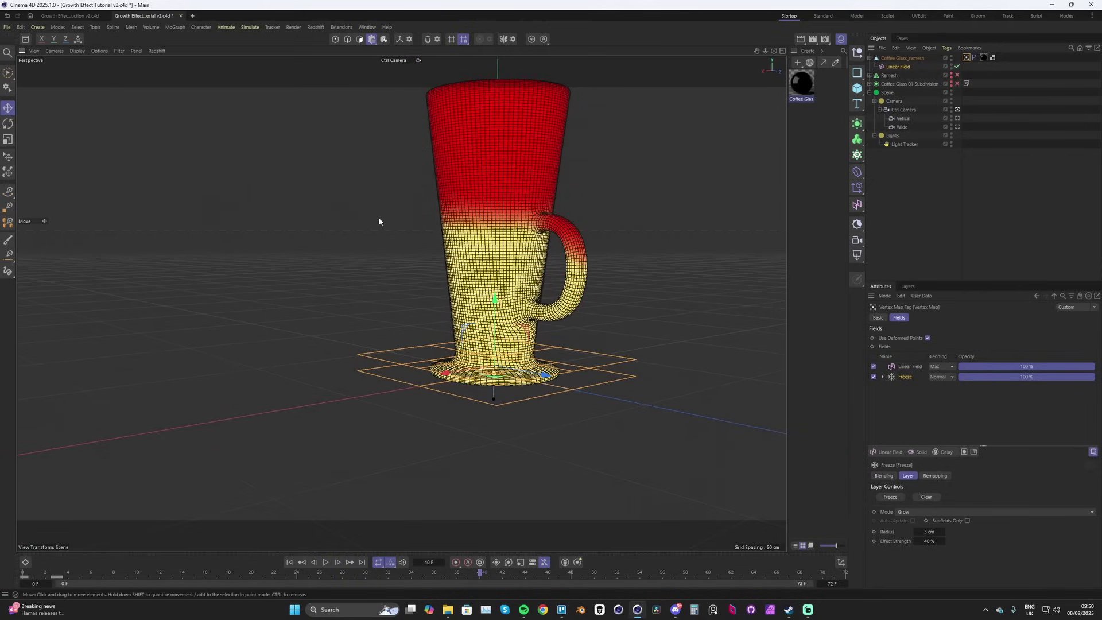
left_click_drag(462, 171, 499, 233, "alt")
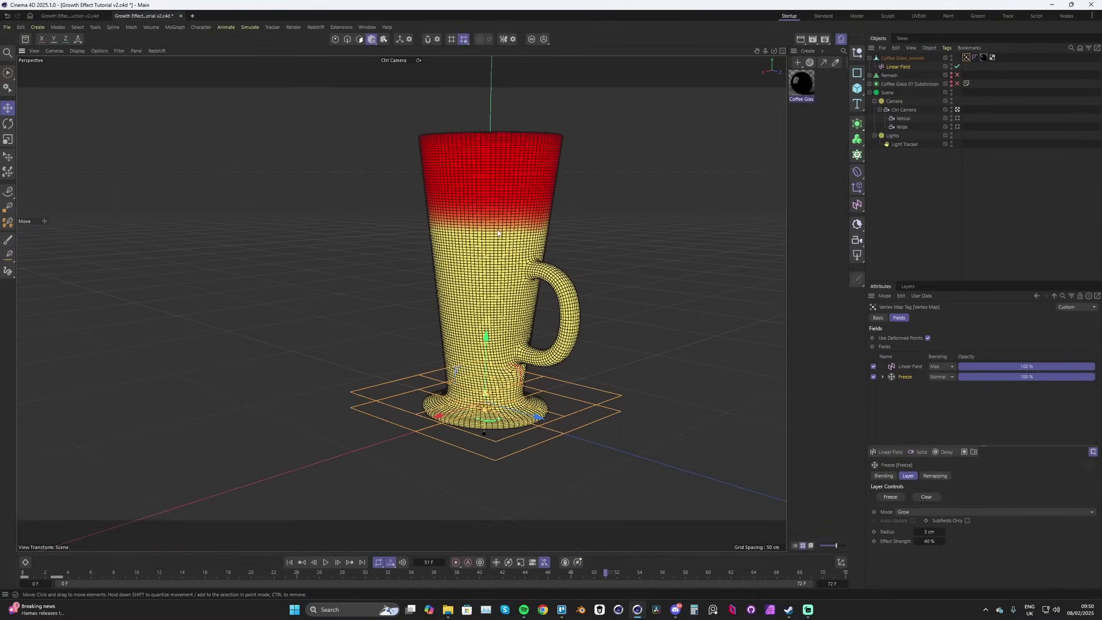
Add a Random Field under the Freeze layer's Radius and preview the animation
left_click(882, 378)
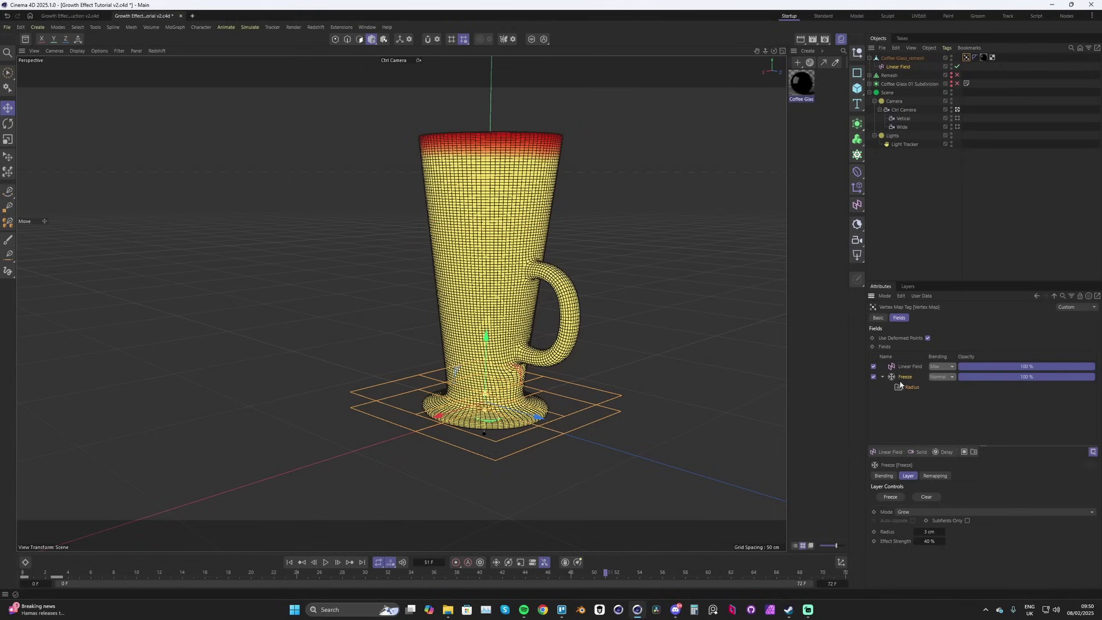
left_click(895, 450)
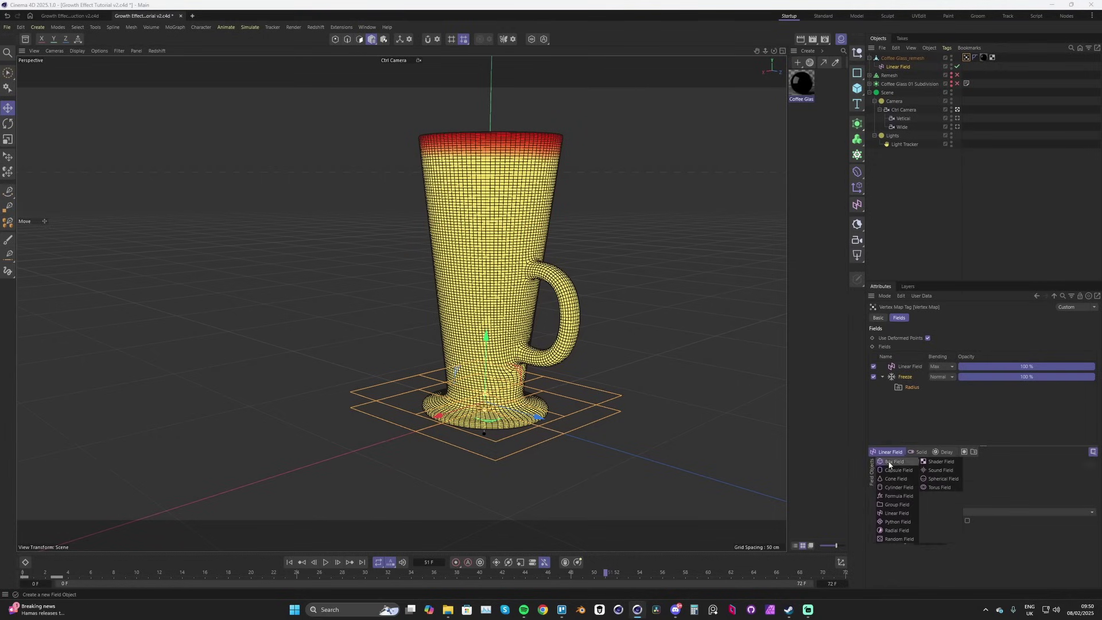
left_click(898, 539)
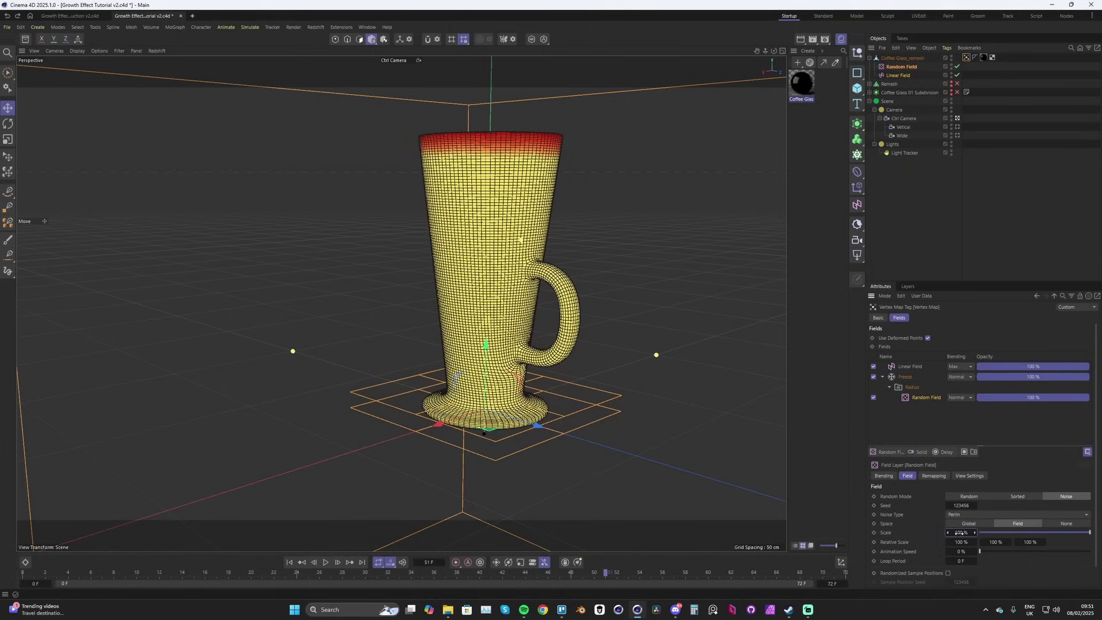
key("F8")
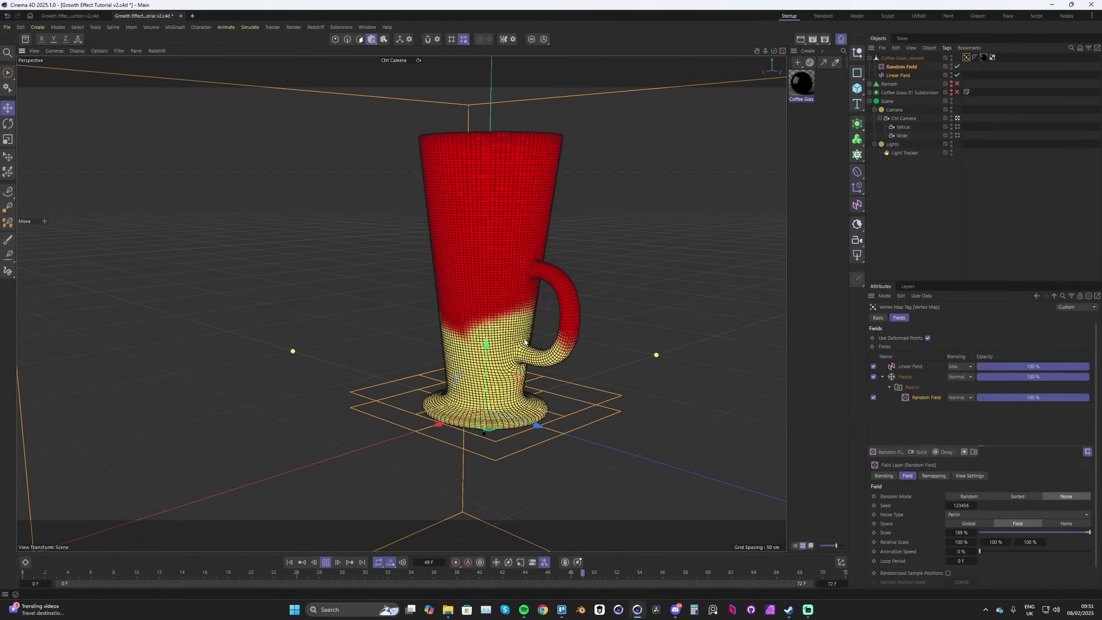
key("F8")
Set the Random Field's scale to 72% and replay the growth from the start
left_click_drag(958, 533, 963, 533)
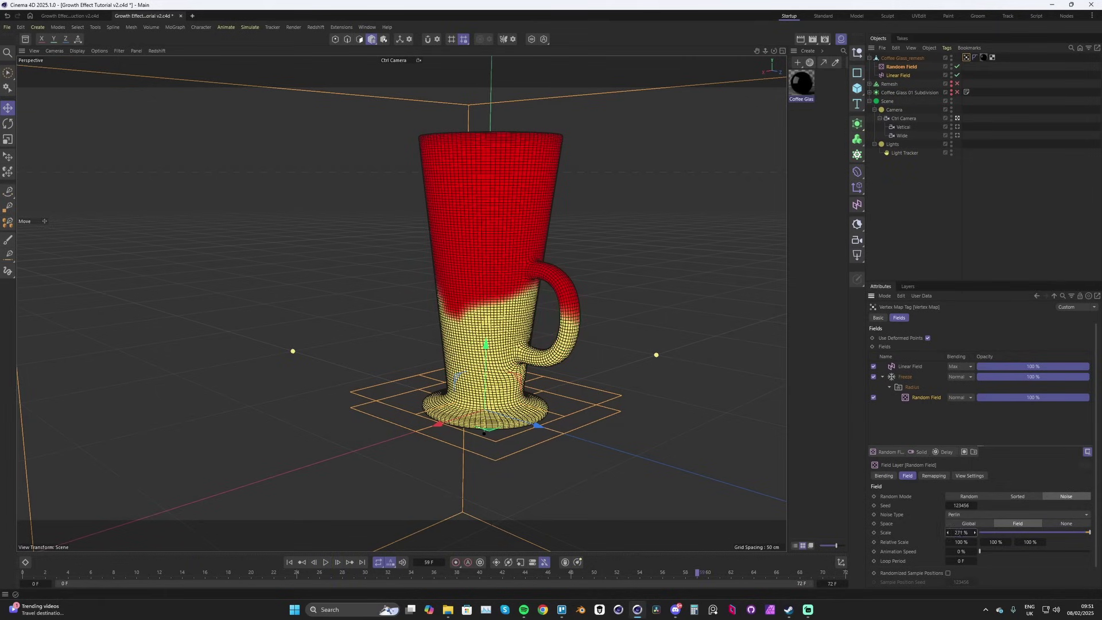
key("F8")
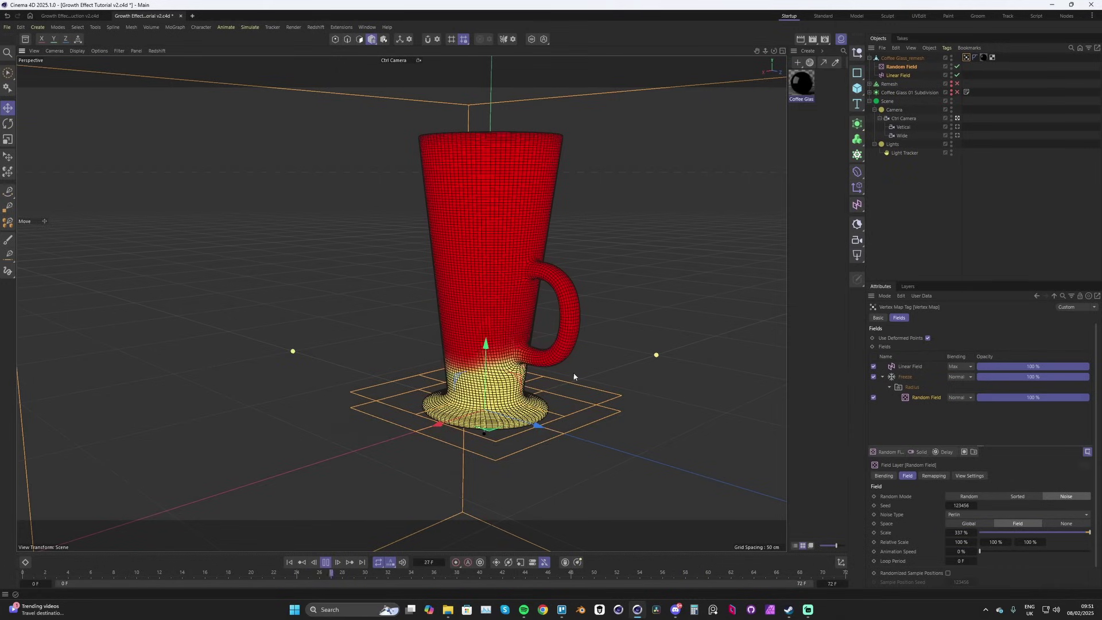
key("F8")
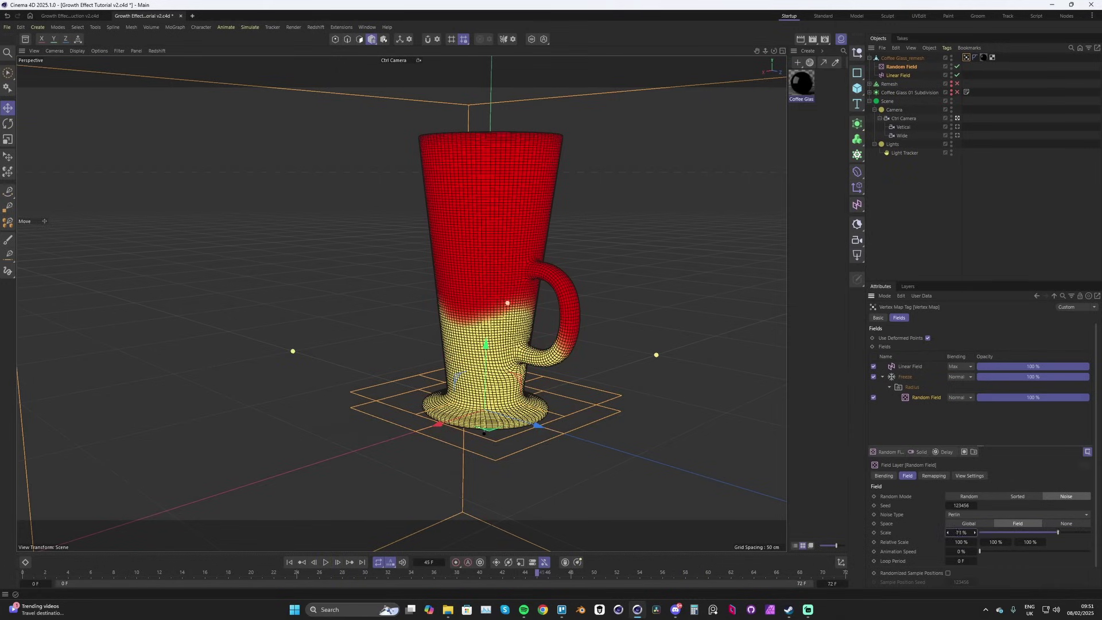
key("shift+f")
key("F8")
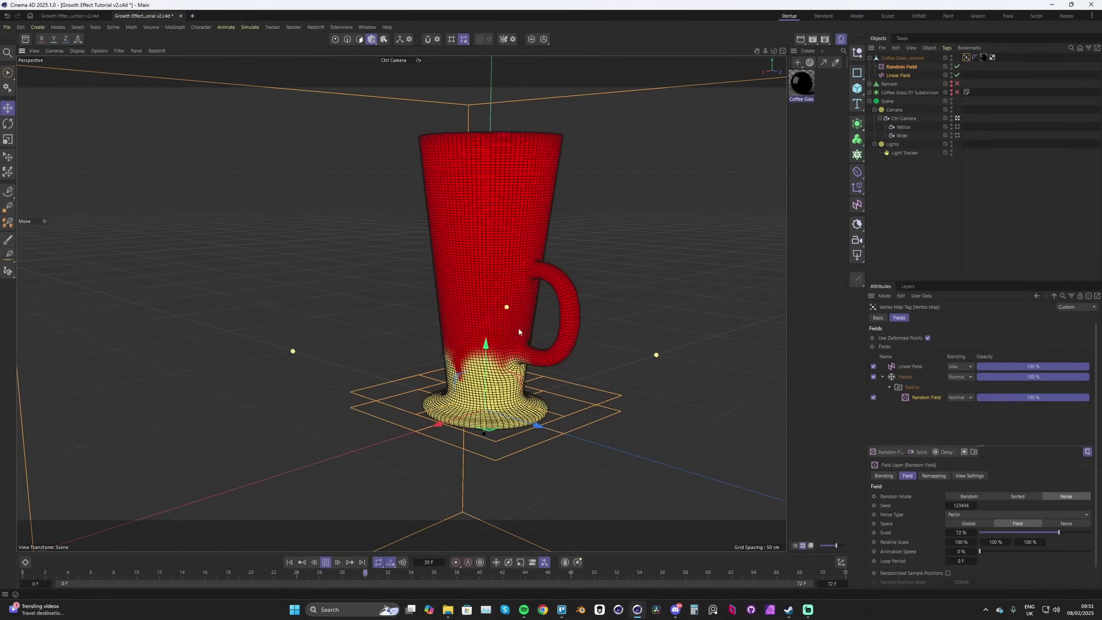
key("F8")
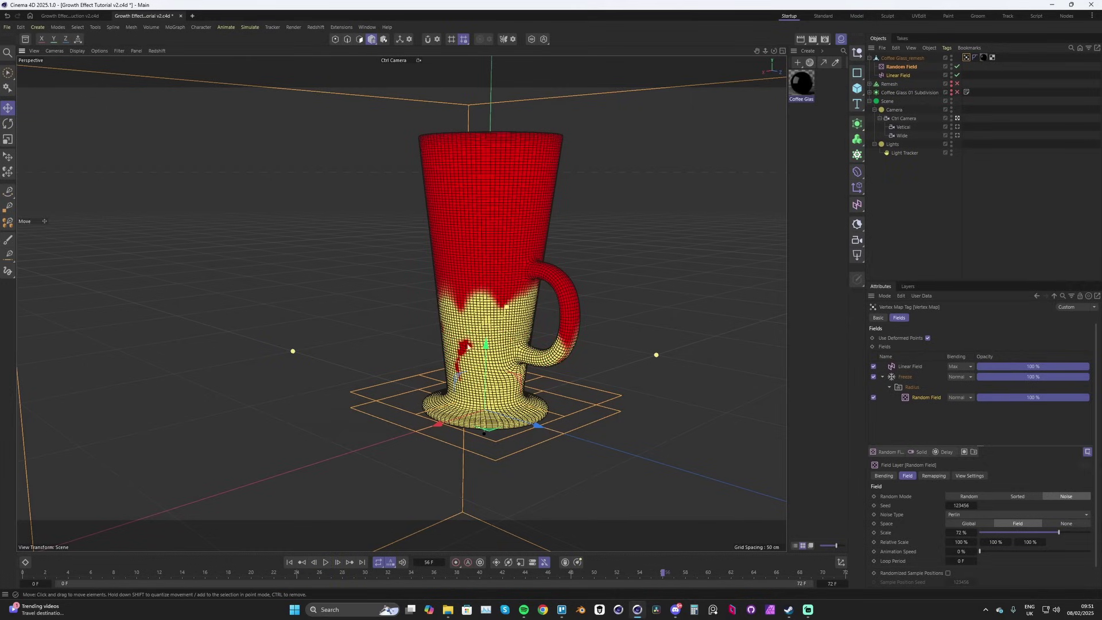
Raise the Random Field's animation speed to 85% and play the jagged growth
scroll(468, 347, "up", 2)
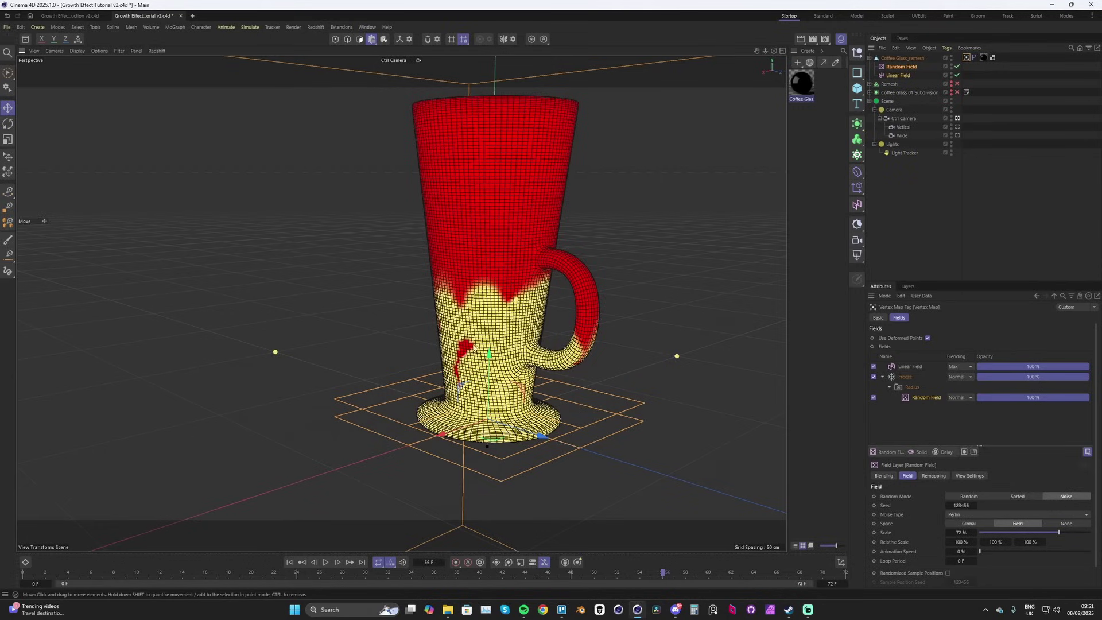
left_click(927, 399)
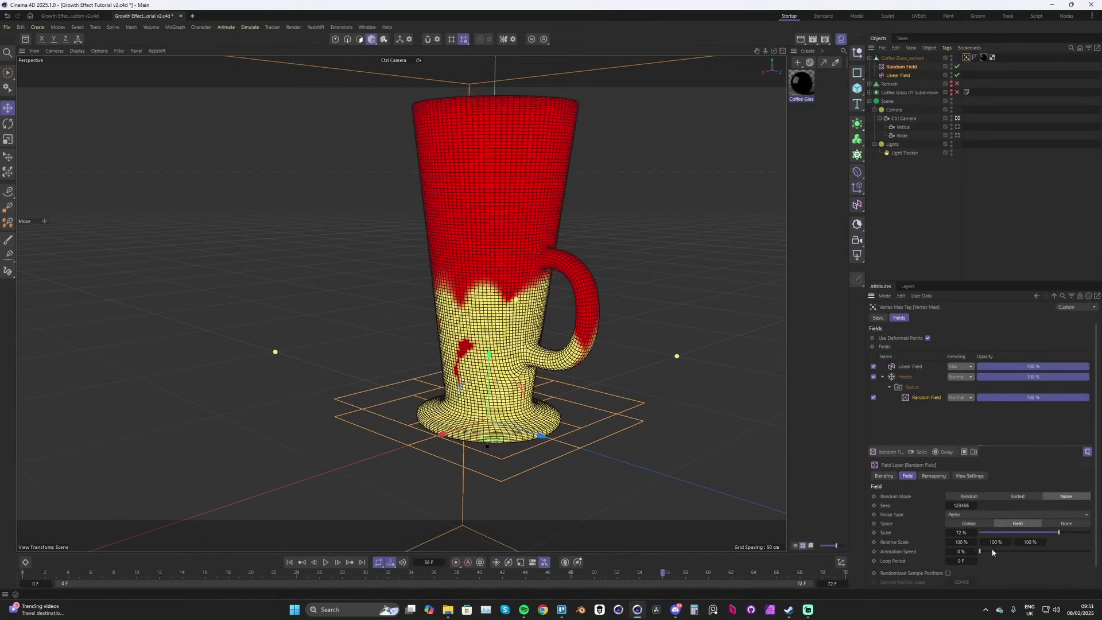
left_click_drag(984, 551, 987, 553)
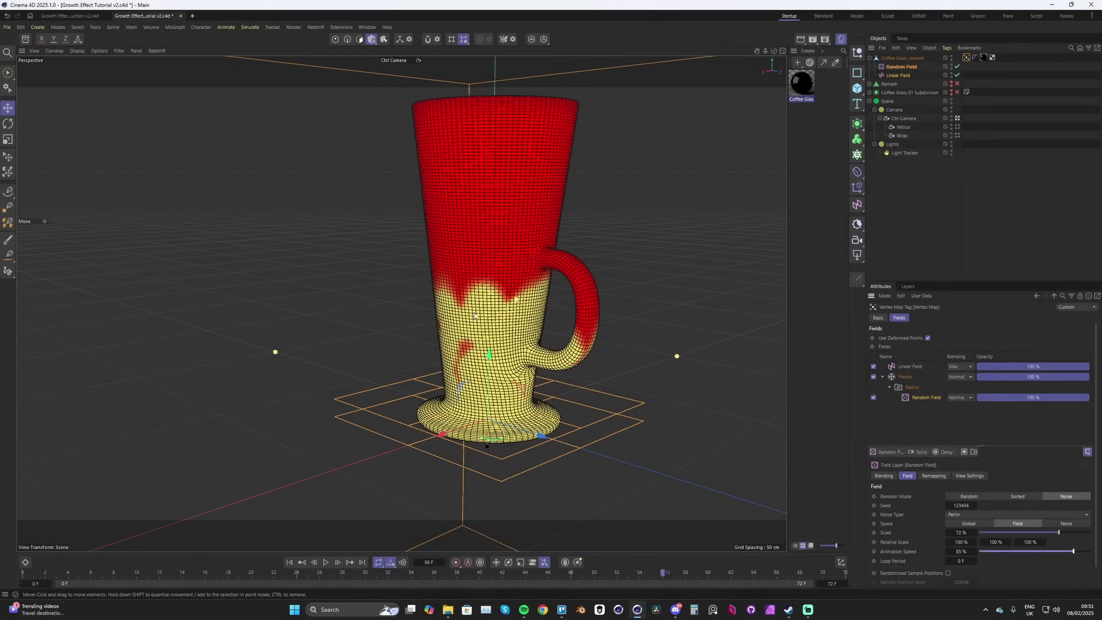
key("F8")
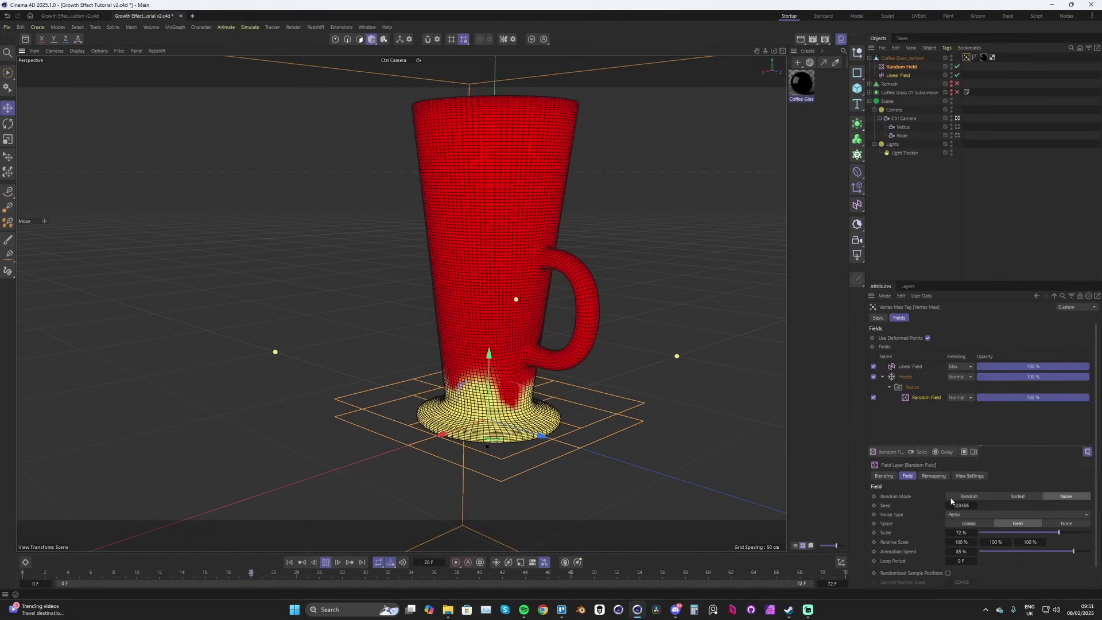
Enable the Freeze layer in the test plane's fields and preview its spreading red noise pattern
key("F8")
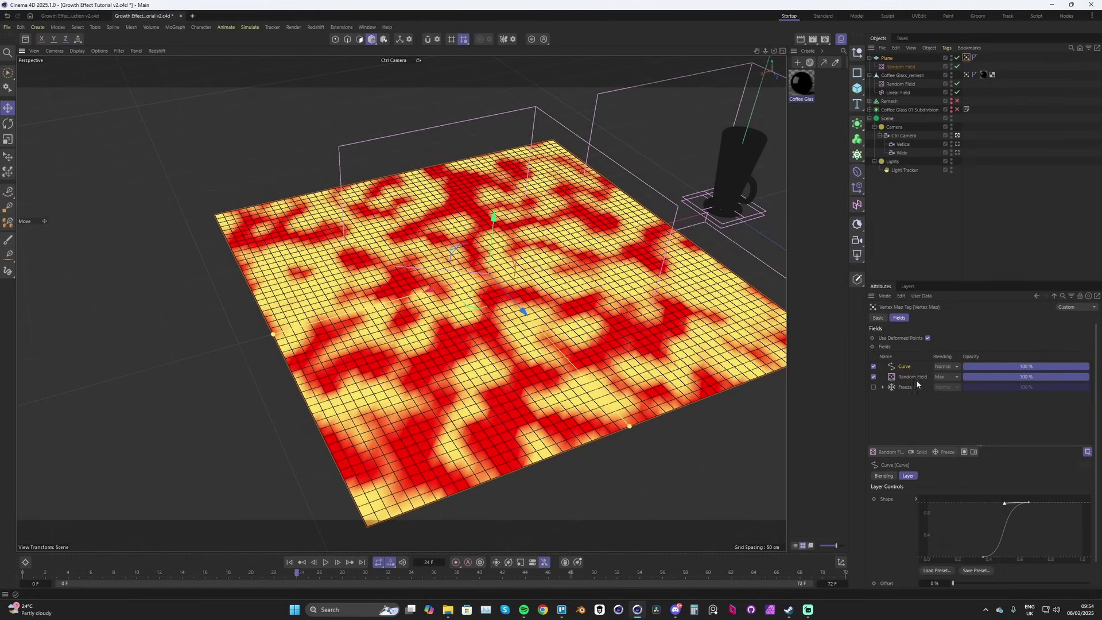
key("F8")
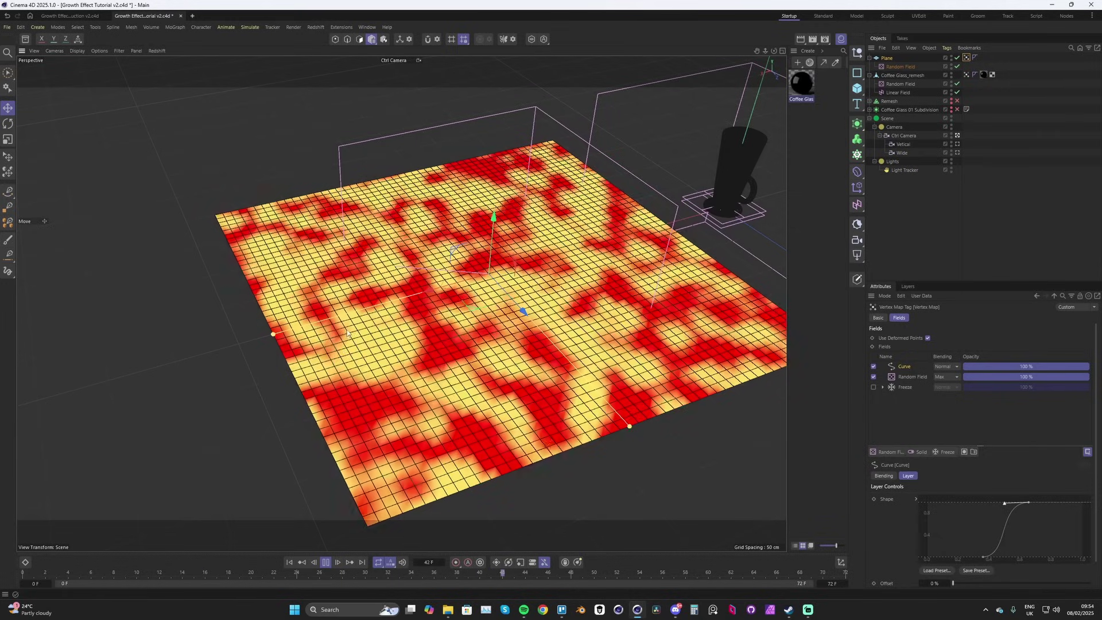
key("F8")
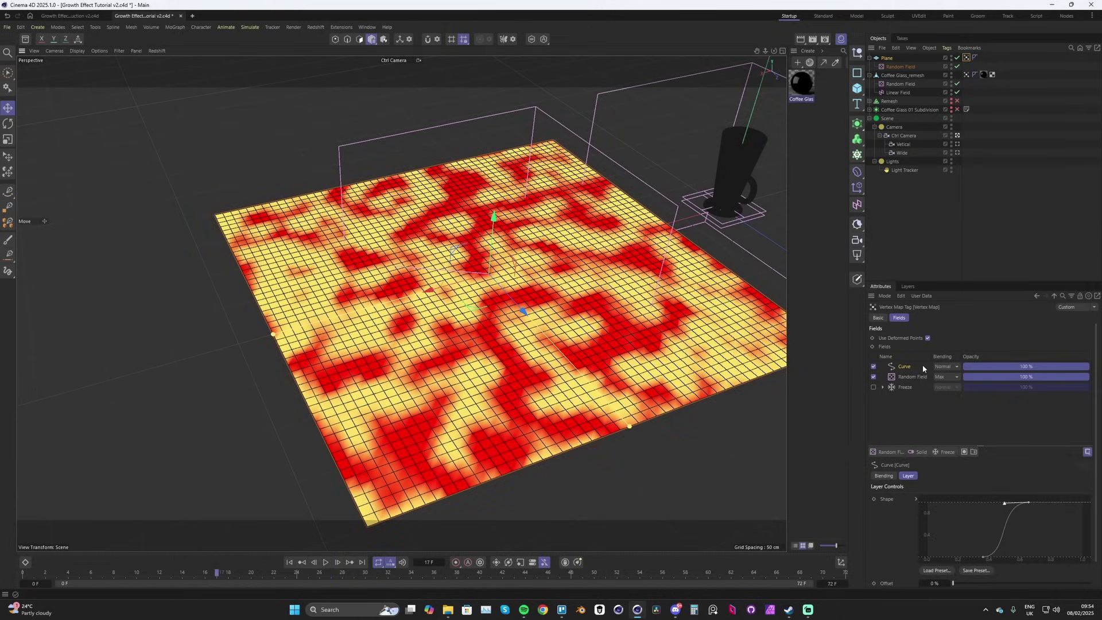
left_click(874, 388)
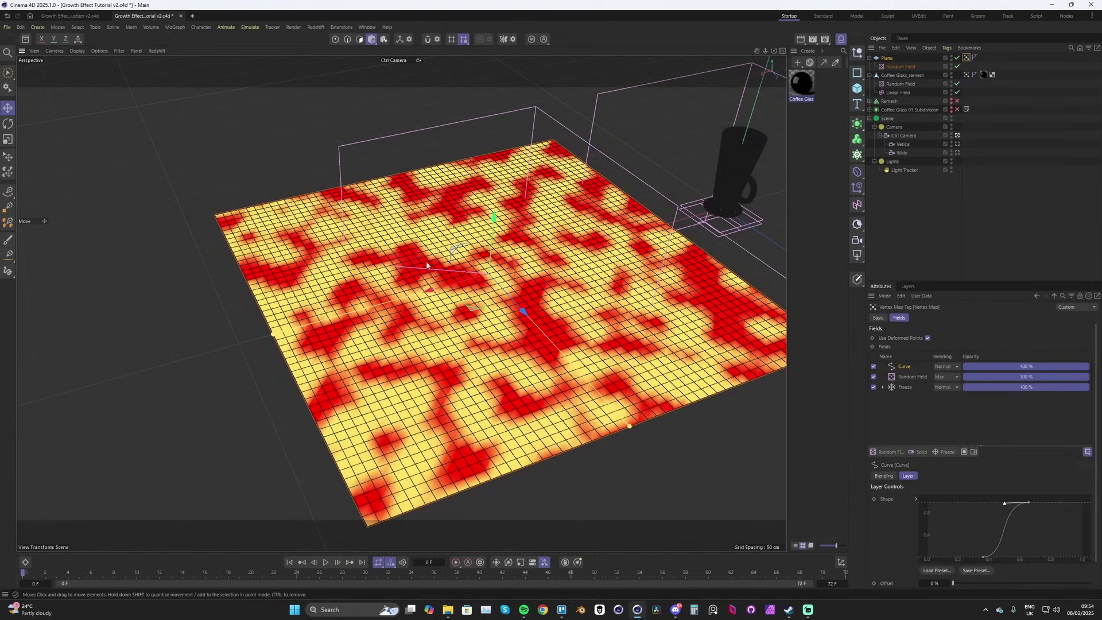
key("F8")
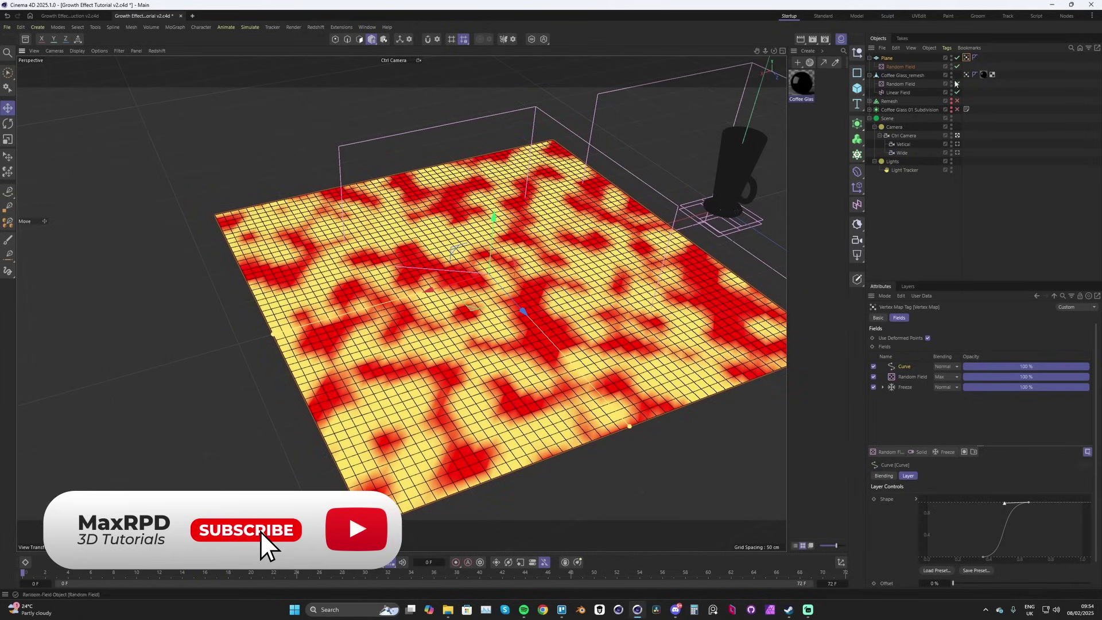
Disable and hide the test plane, then play the growth on the glass
left_click(957, 58, "alt")
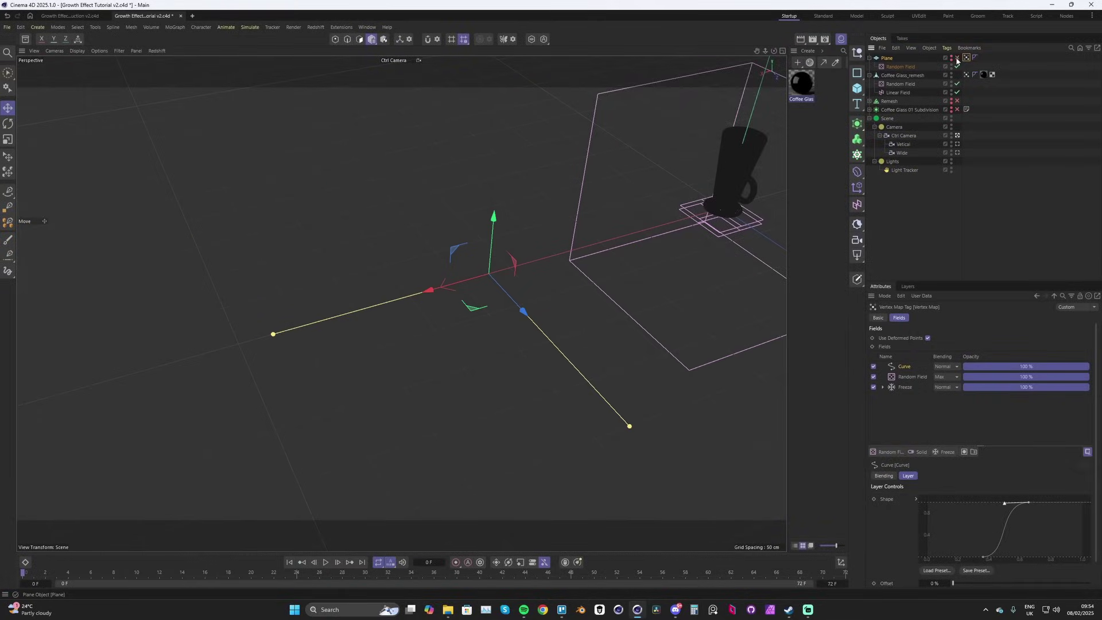
scroll(649, 269, "up", 2)
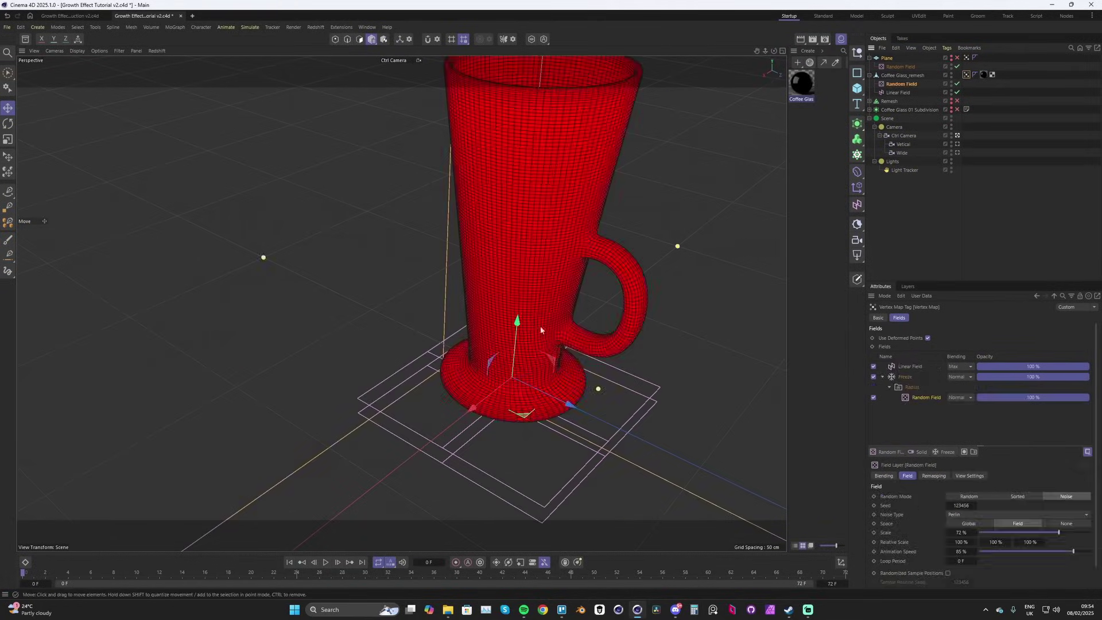
scroll(540, 326, "down", 2)
left_click_drag(556, 291, 554, 279, "alt")
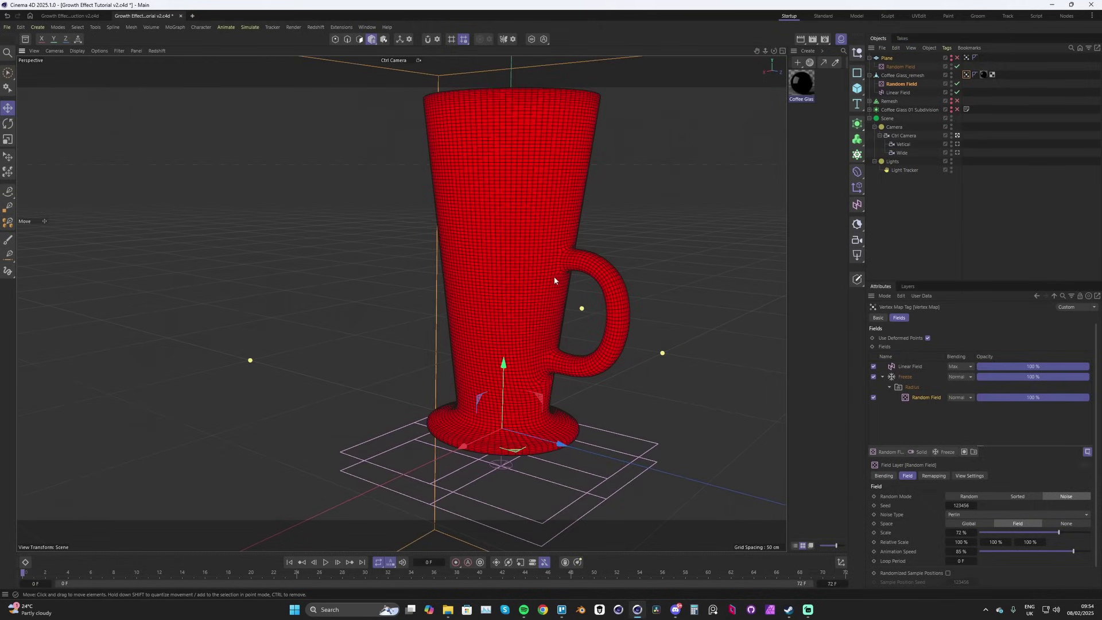
key("F8")
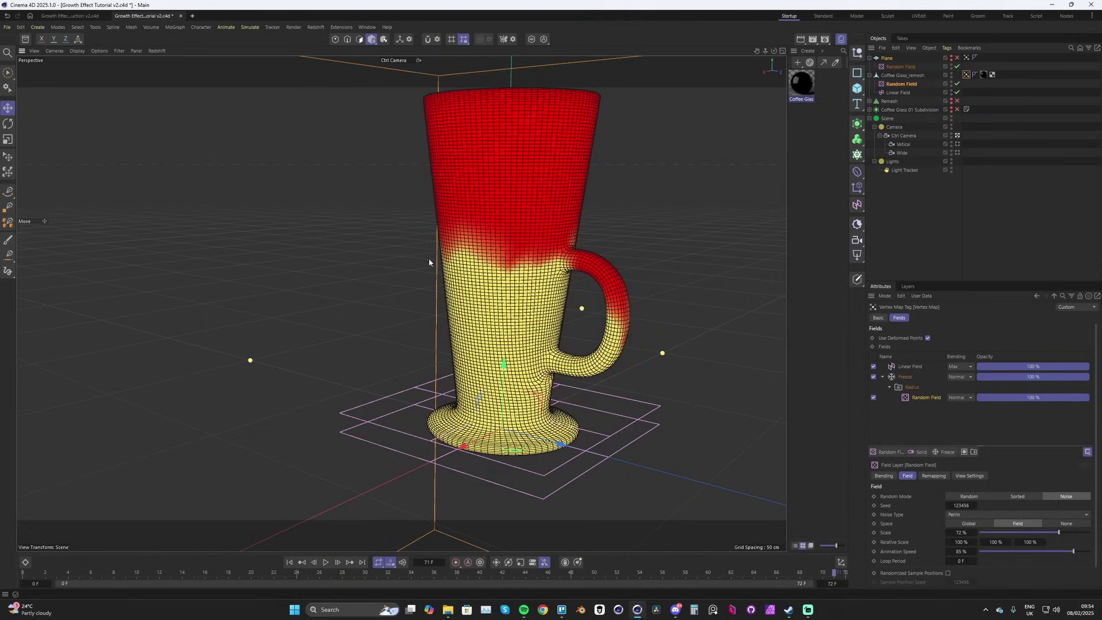
Set the Freeze layer's effect strength to 80% and preview the growth
left_click(907, 378)
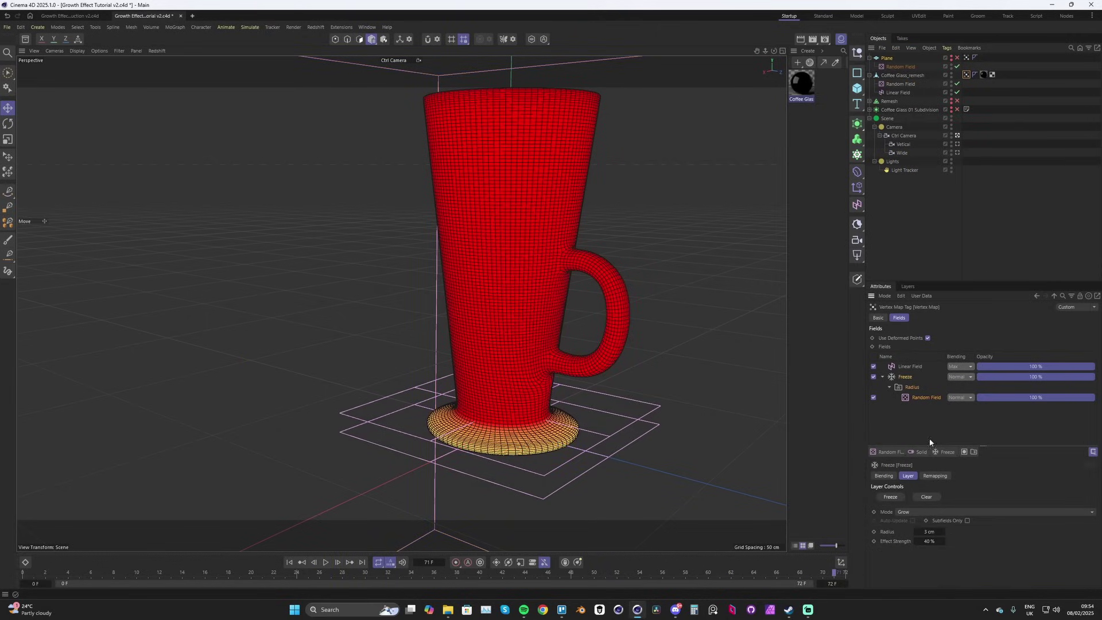
left_click(931, 541)
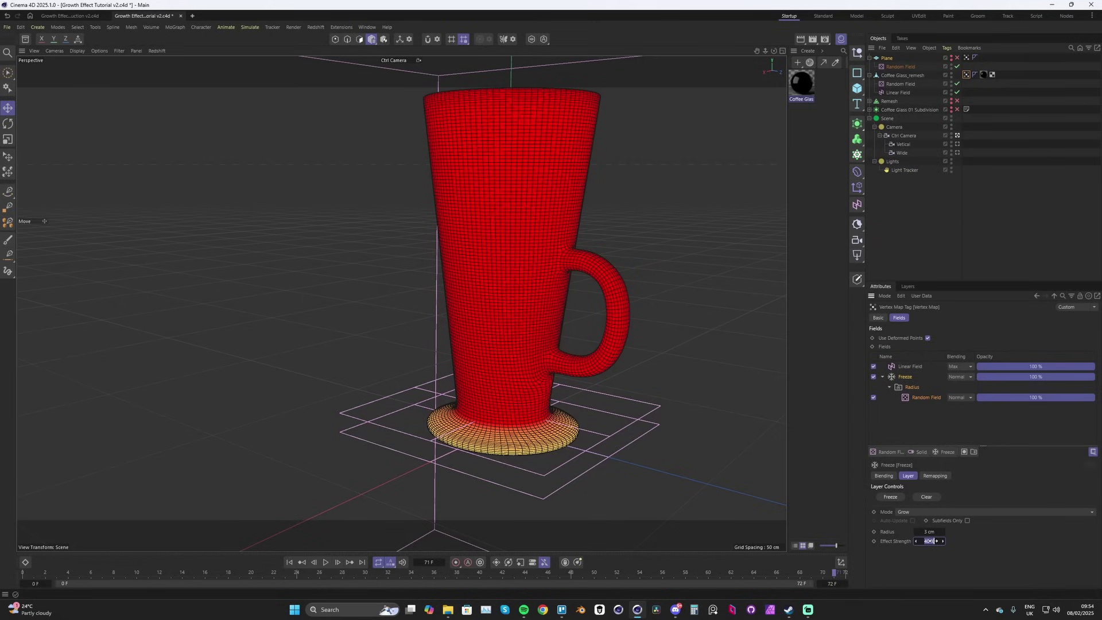
type("80")
key("Return")
key("F8")
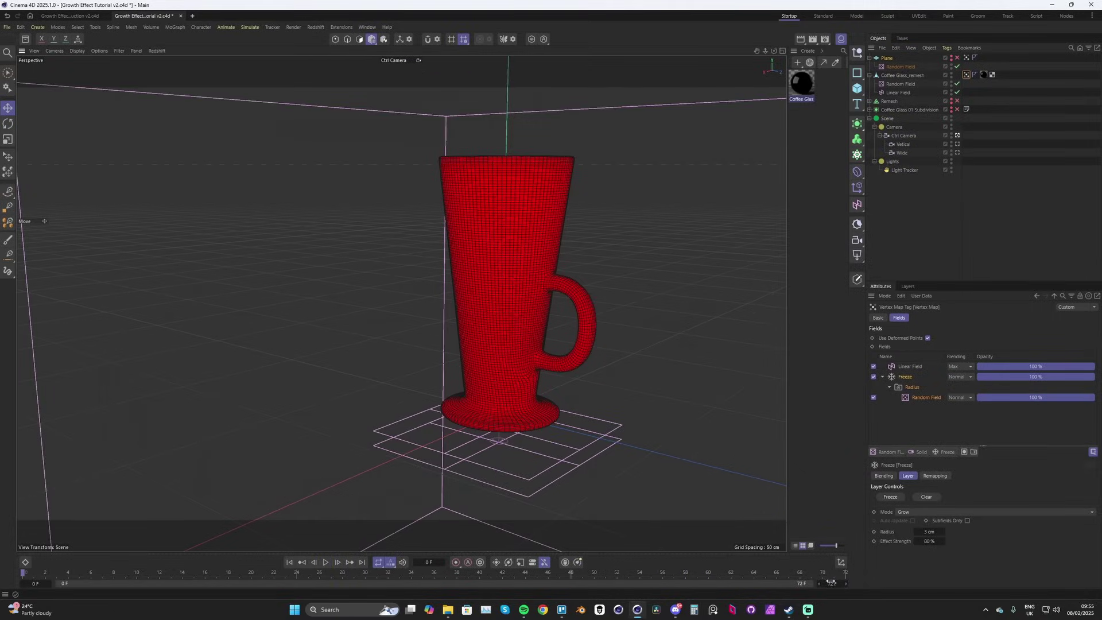
Extend the animation's end frame to 120 and play it back
double_click(830, 582)
type("120")
key("Return")
key("F8")
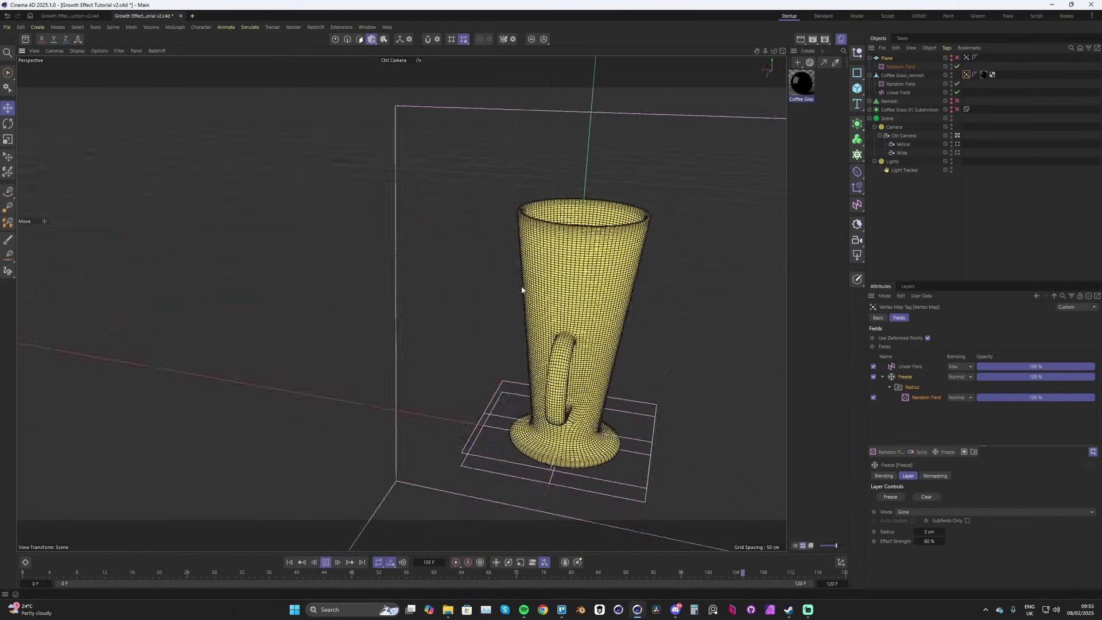
Wrap Coffee Glass_remesh in a new Volume Builder
key("F8")
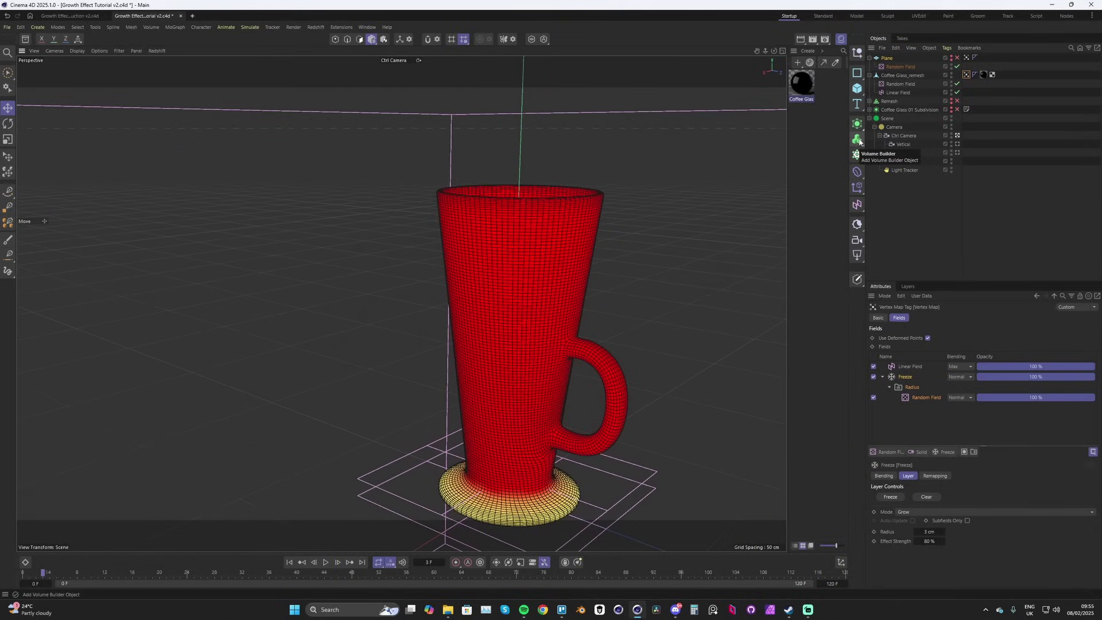
left_click(900, 76)
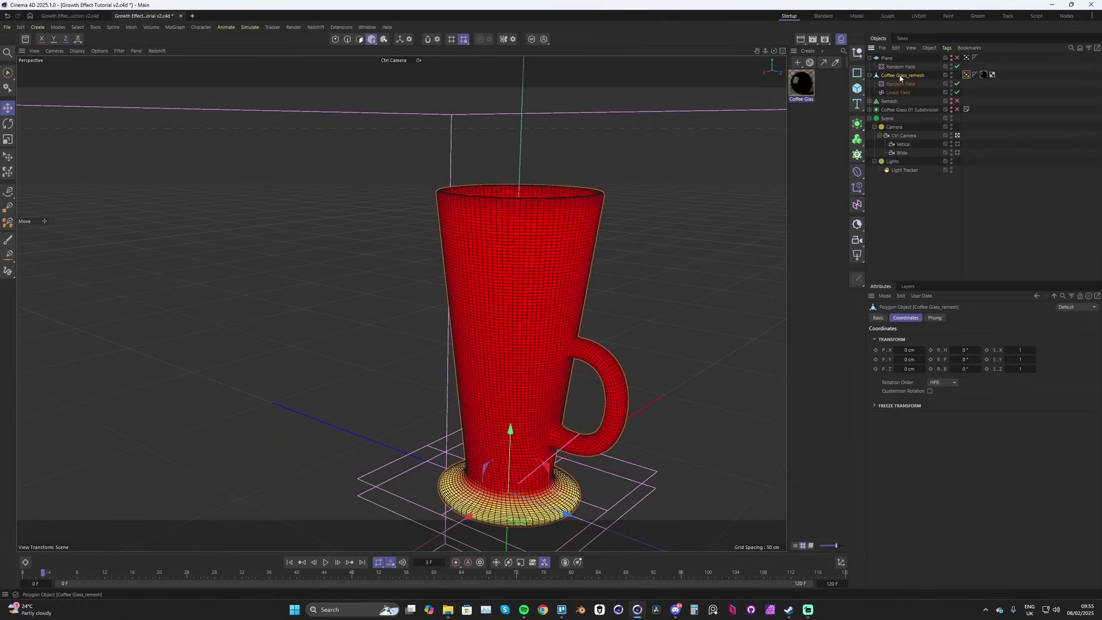
left_click(857, 139)
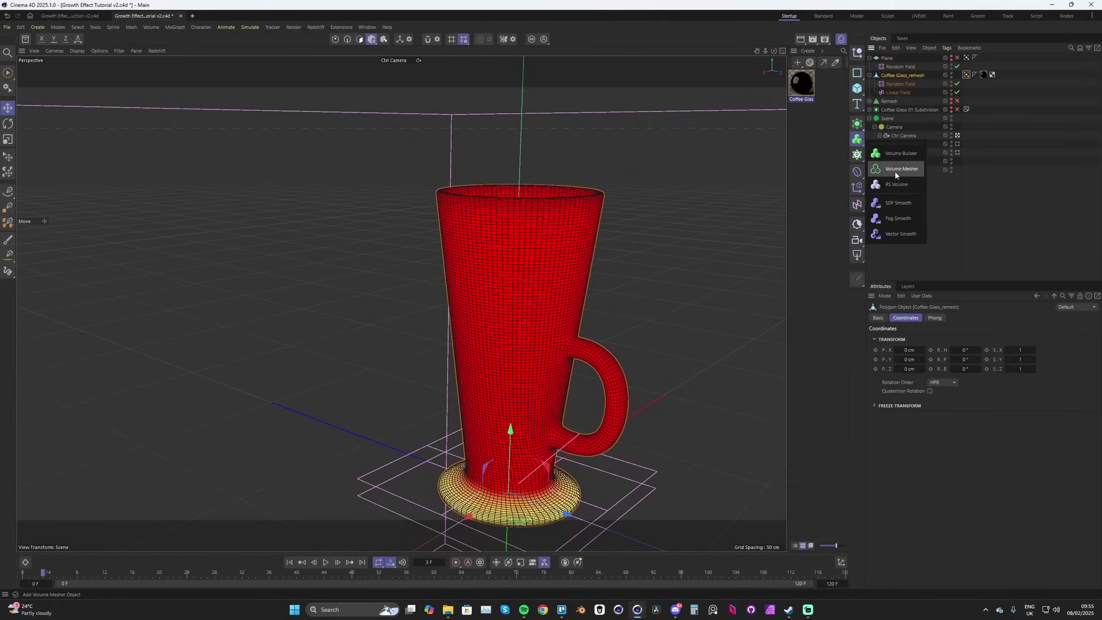
left_click(894, 161)
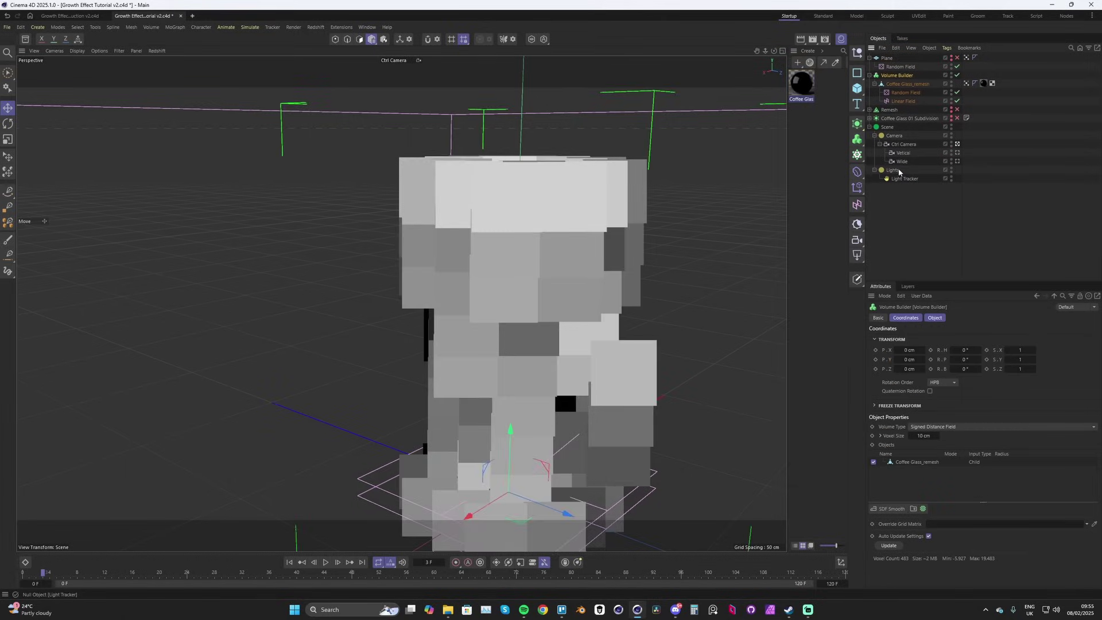
scroll(570, 303, "down", 3)
left_click_drag(570, 303, 625, 316, "alt")
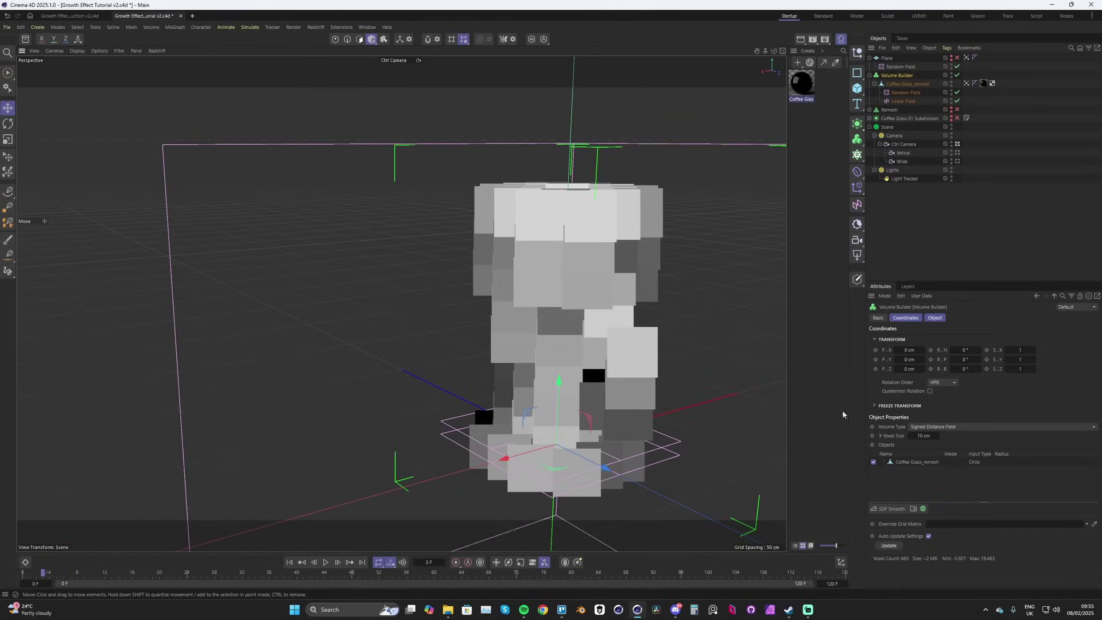
Shrink the Volume Builder's voxel size from 10 cm to 1 cm
left_click_drag(922, 437, 870, 436)
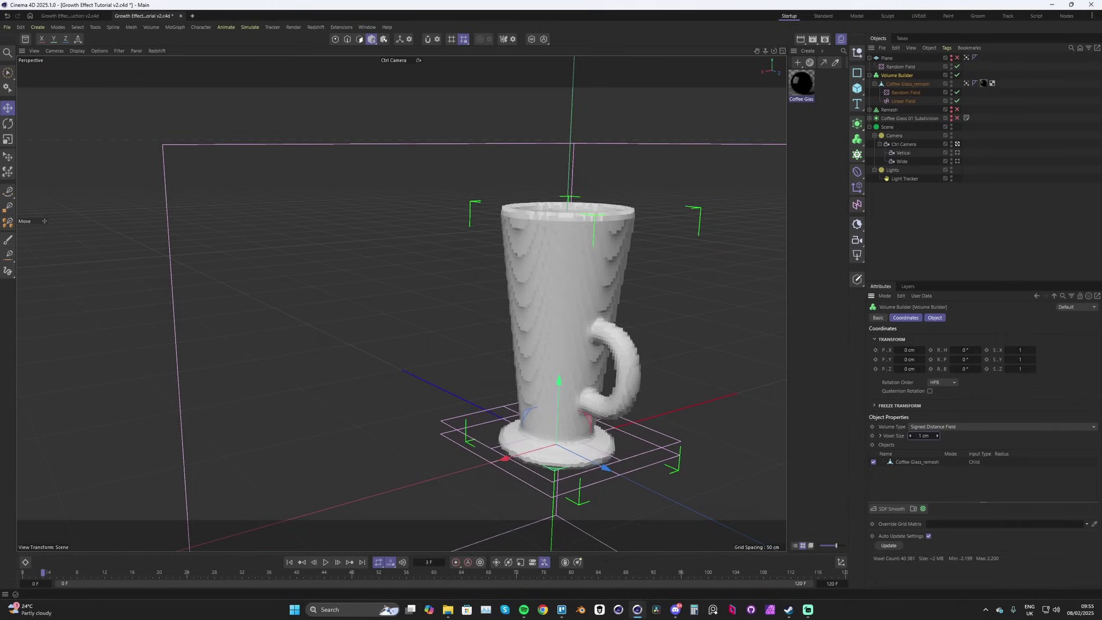
scroll(630, 338, "up", 4)
left_click_drag(542, 309, 577, 313, "alt")
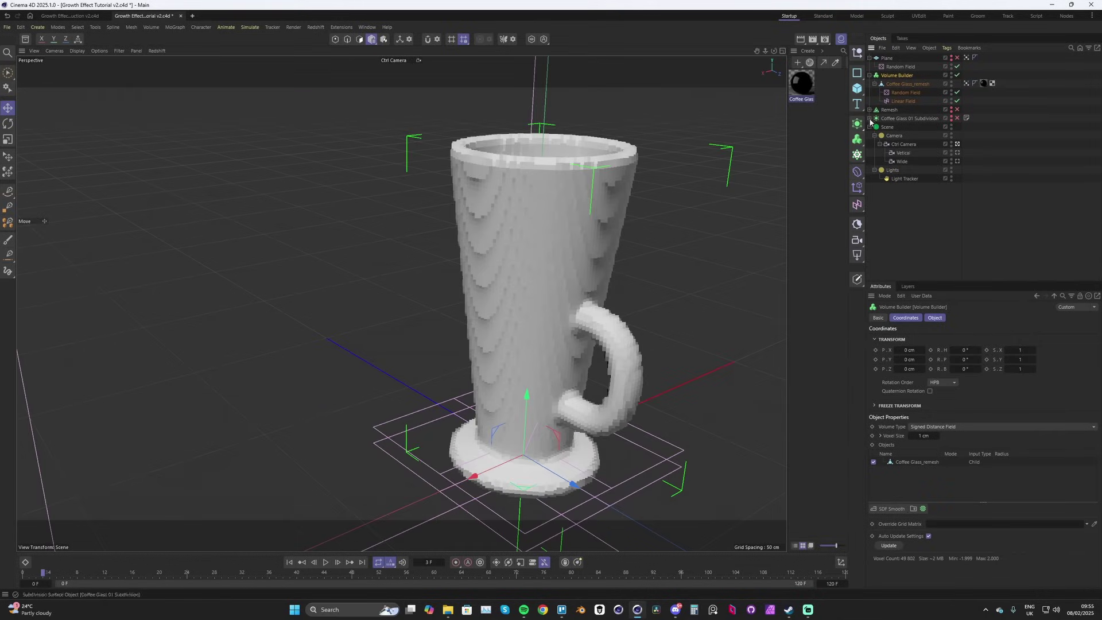
left_click(857, 140)
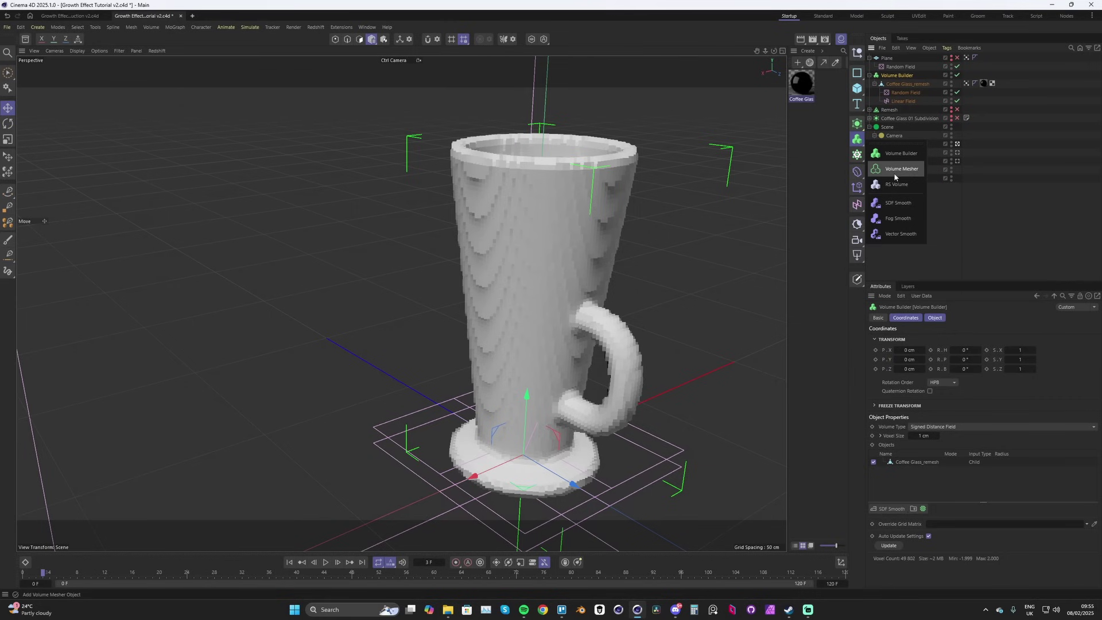
Add a Volume Mesher to turn the voxelised glass into a polygon mesh
left_click(893, 172)
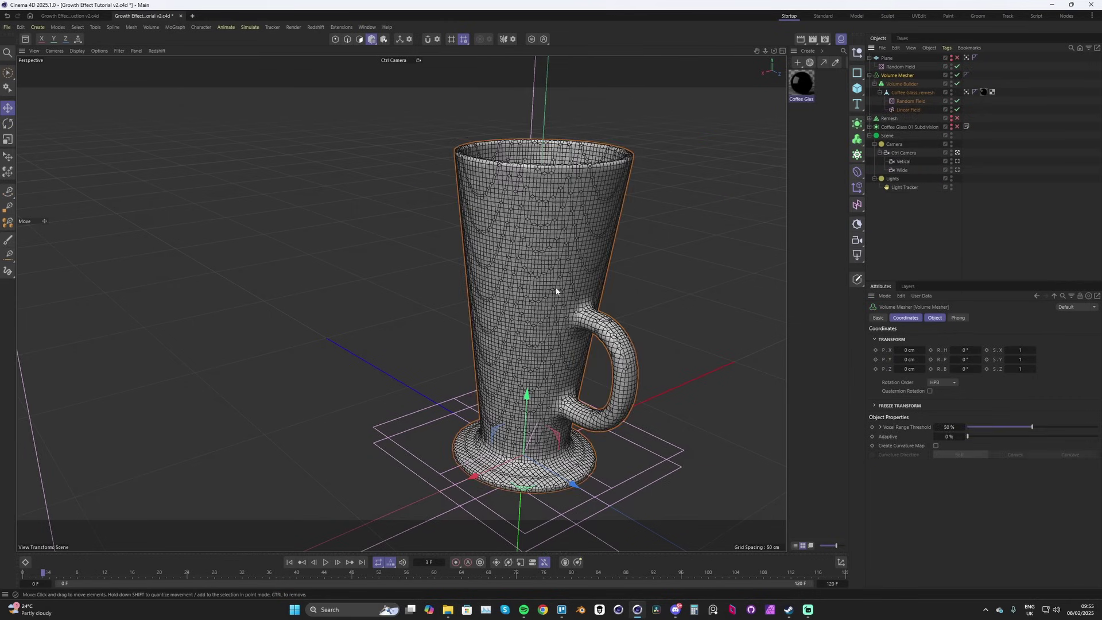
scroll(545, 244, "up", 3)
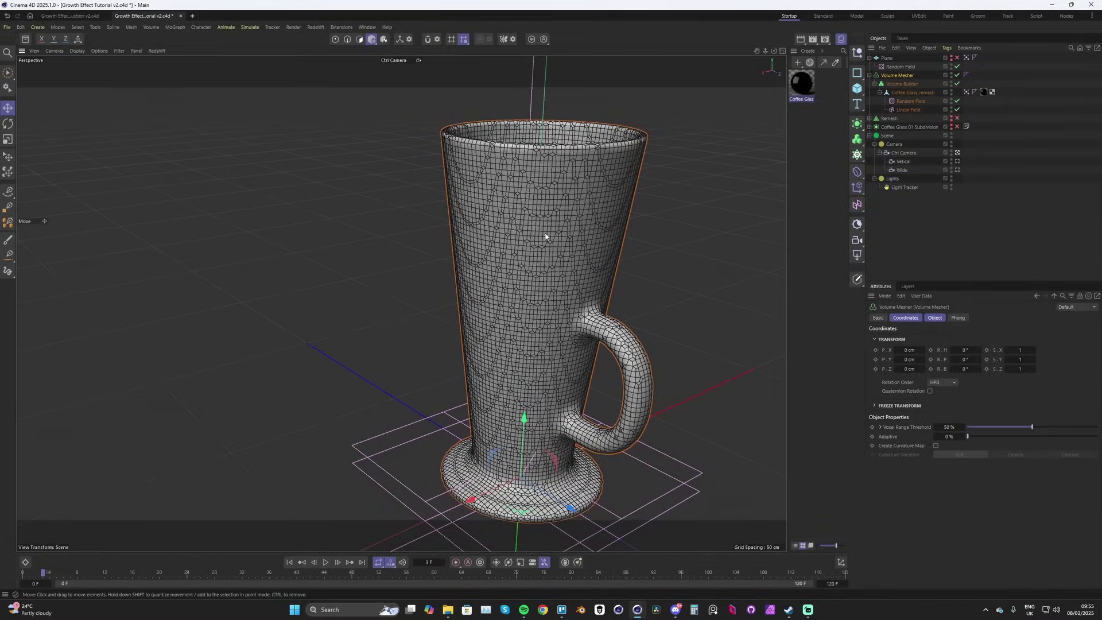
scroll(545, 237, "up", 2)
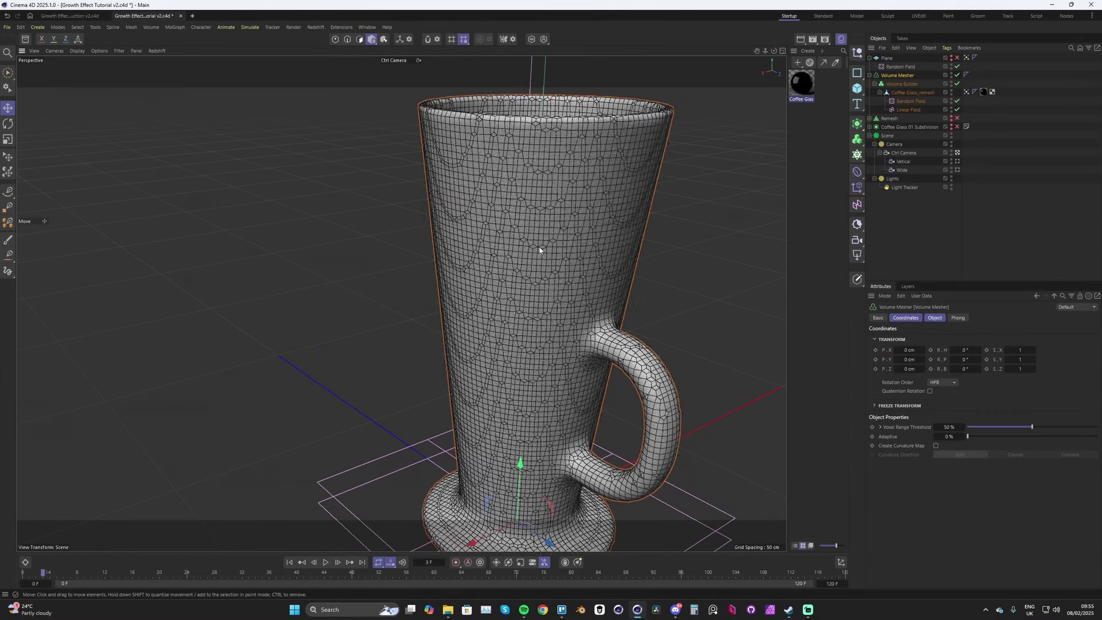
scroll(542, 250, "down", 3)
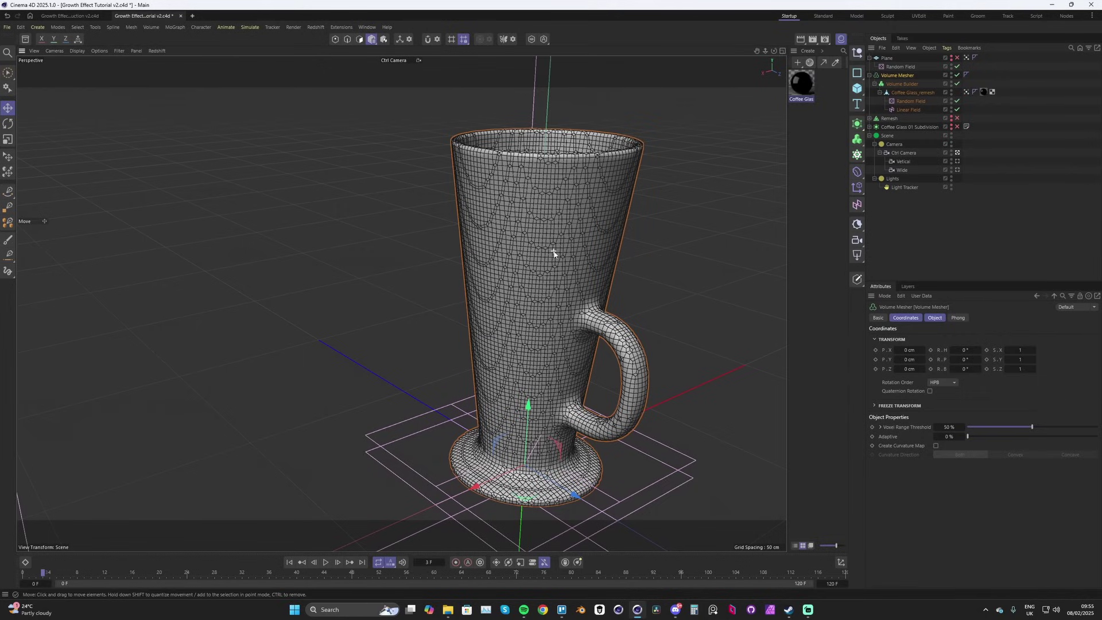
Set the Volume Builder's voxel size to 0.7 cm
left_click(901, 84)
left_click(923, 348)
key("BackSpace")
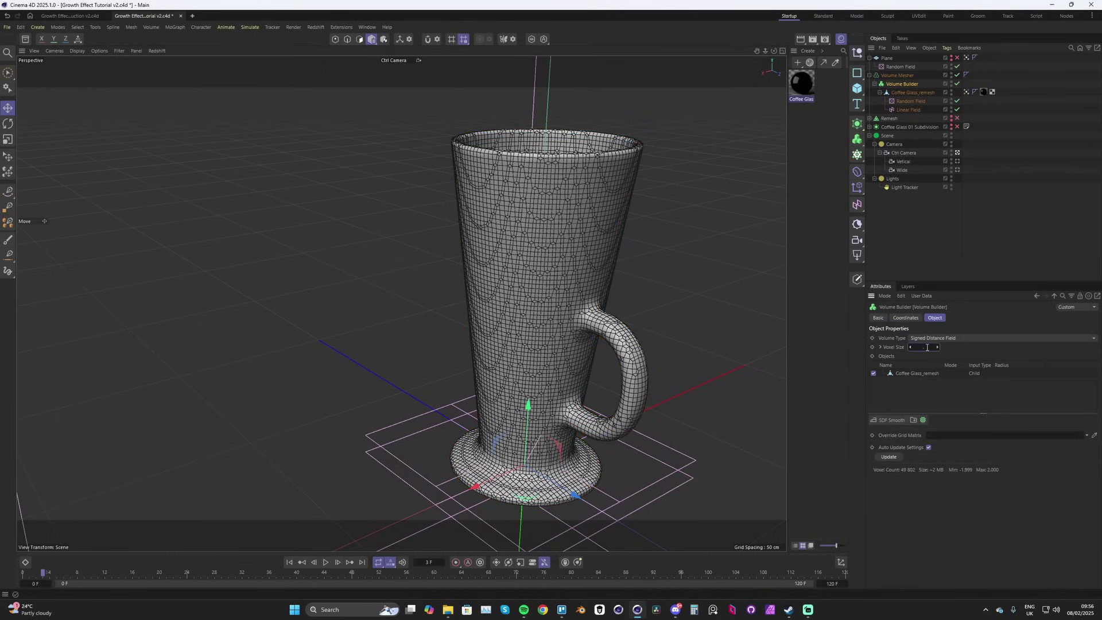
type("0.7")
key("Return")
mouse_move(621, 237)
left_mouse_down("alt")
mouse_move(621, 220)
mouse_move(631, 253)
left_mouse_up("alt")
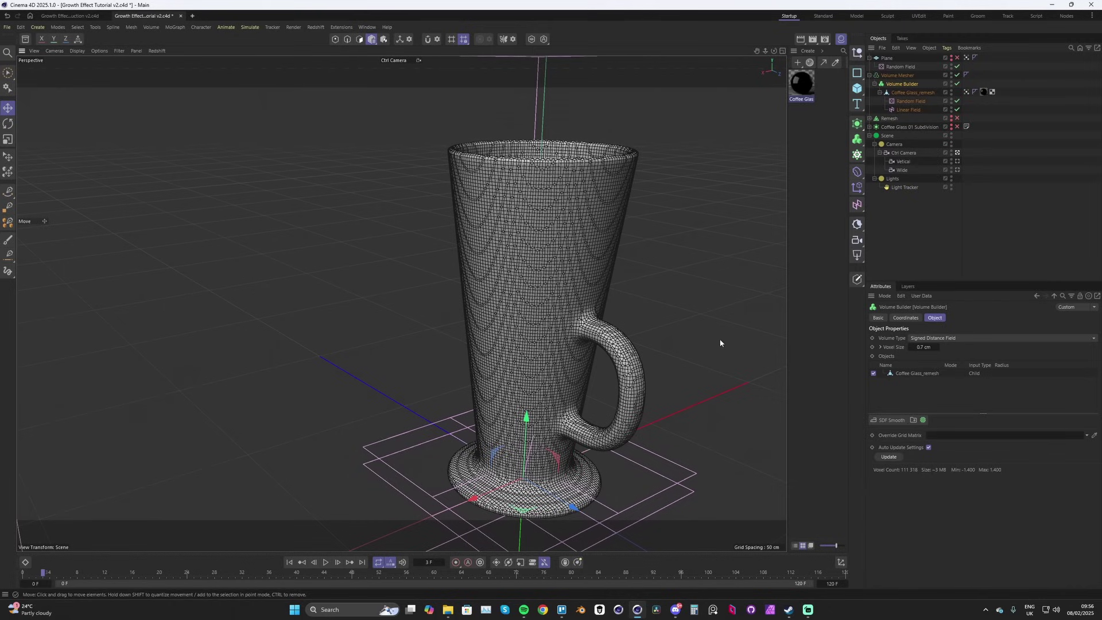
Try 0.6 cm and 0.7 cm voxel sizes, settling on 0.8 cm
left_click(910, 348)
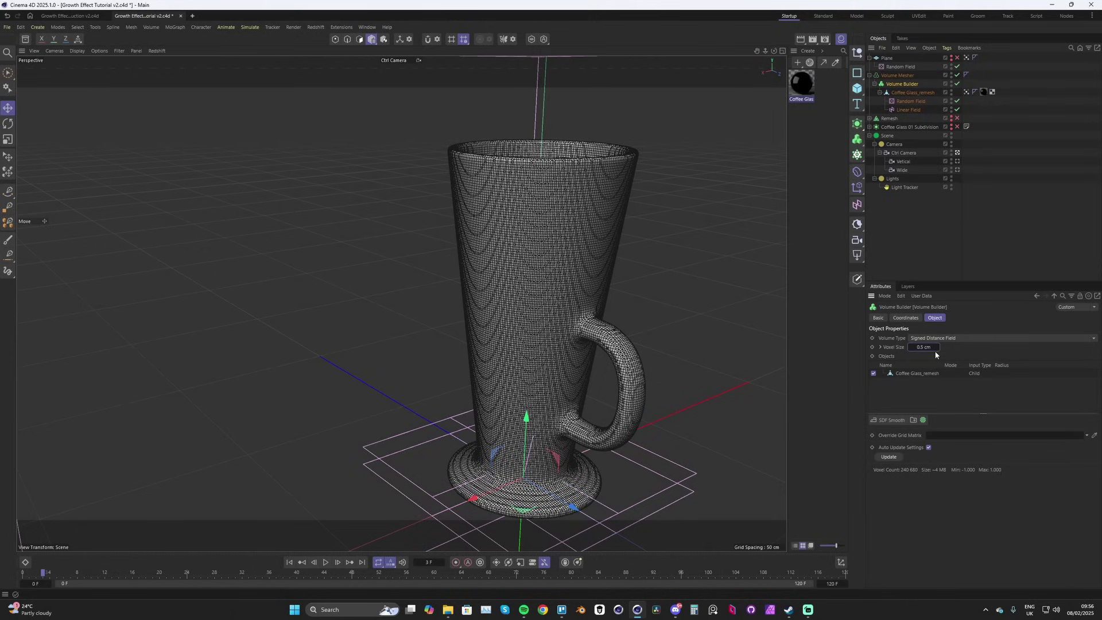
left_click(938, 348)
left_click(937, 347)
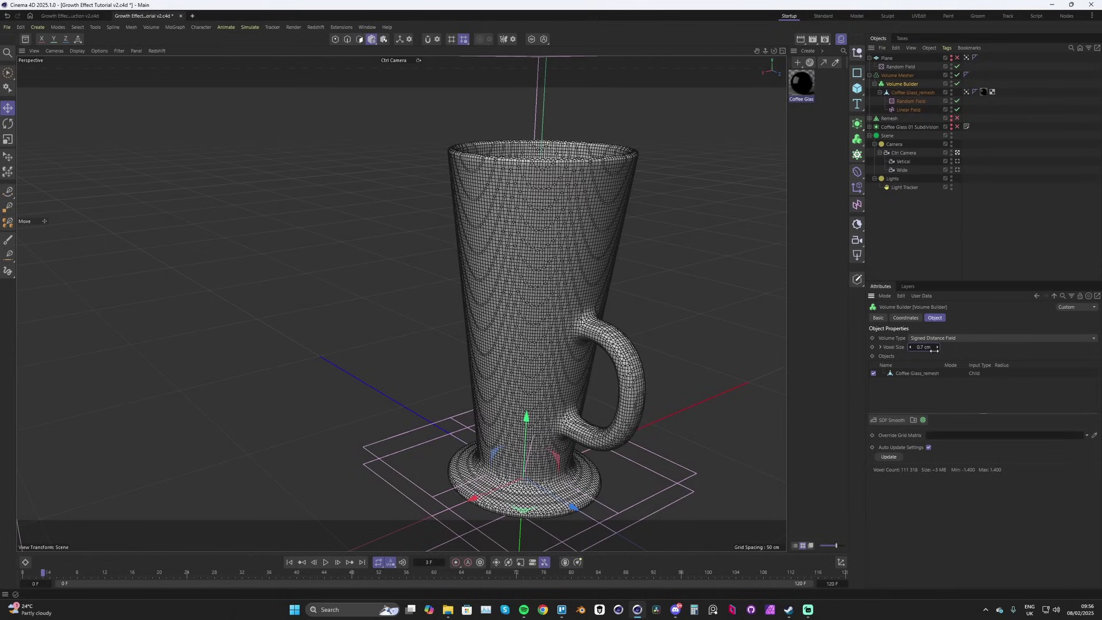
double_click(933, 350)
left_click(938, 348)
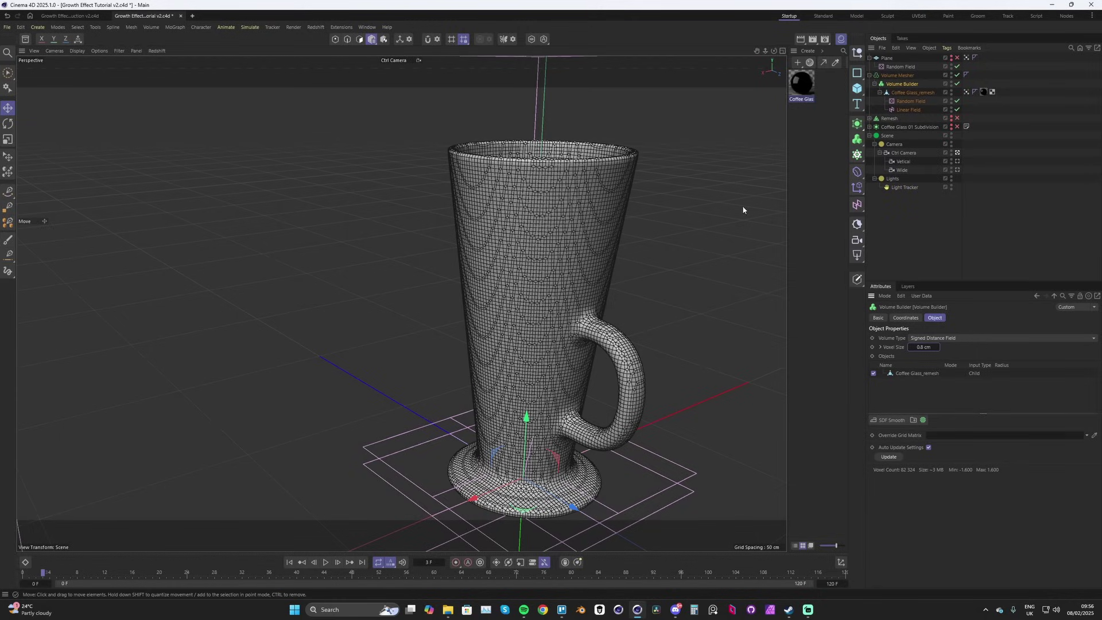
left_click(968, 93)
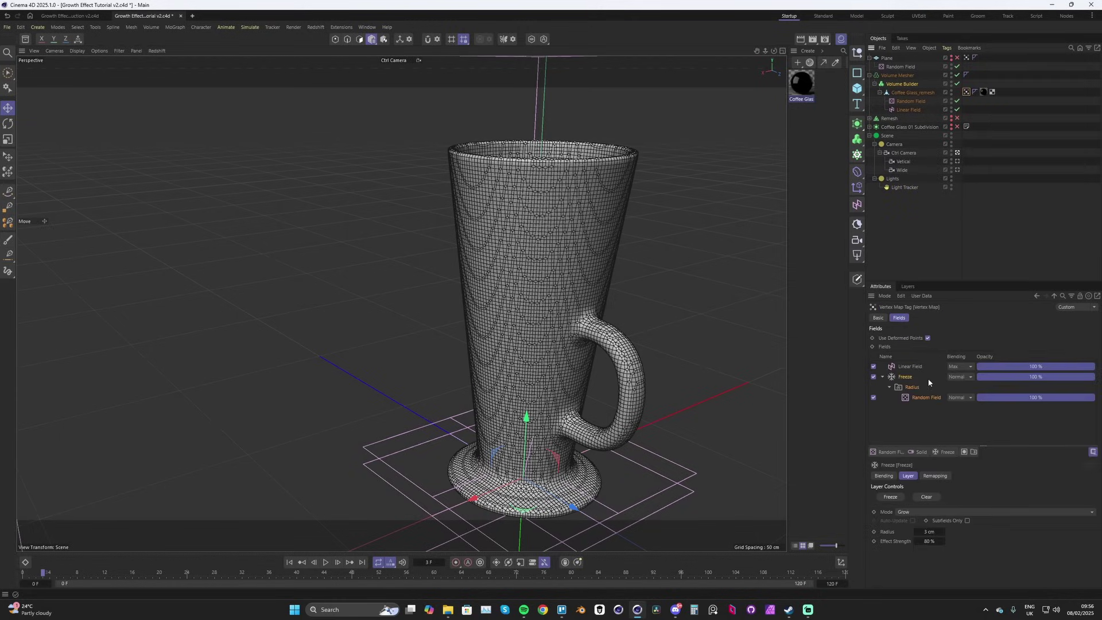
Collapse the Freeze layer and try dragging the vertex map into the Volume Builder's inputs
left_click(889, 387)
left_click(883, 377)
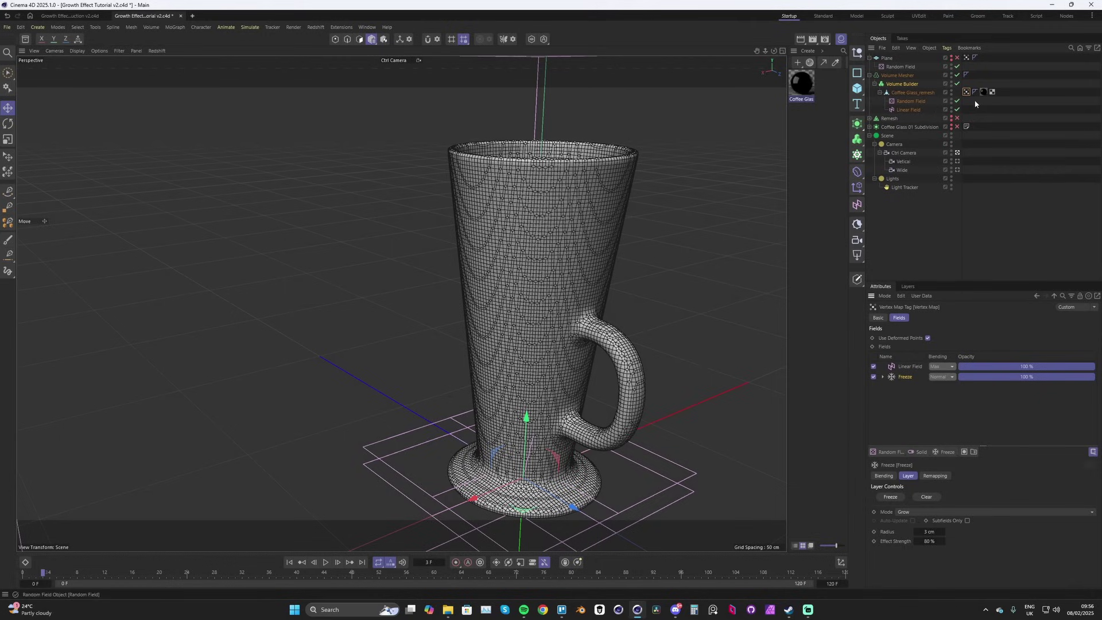
left_click(900, 84)
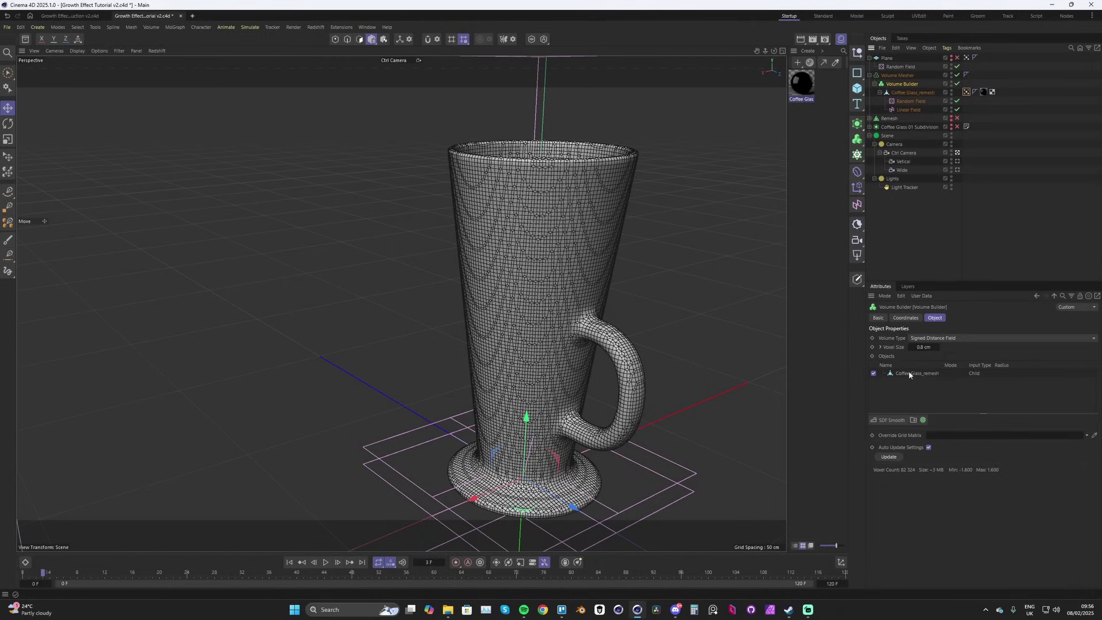
left_click_drag(966, 93, 963, 267)
left_click_drag(921, 373, 968, 93)
Group the Linear Field and Freeze layers into a single Group Field
left_click(968, 94)
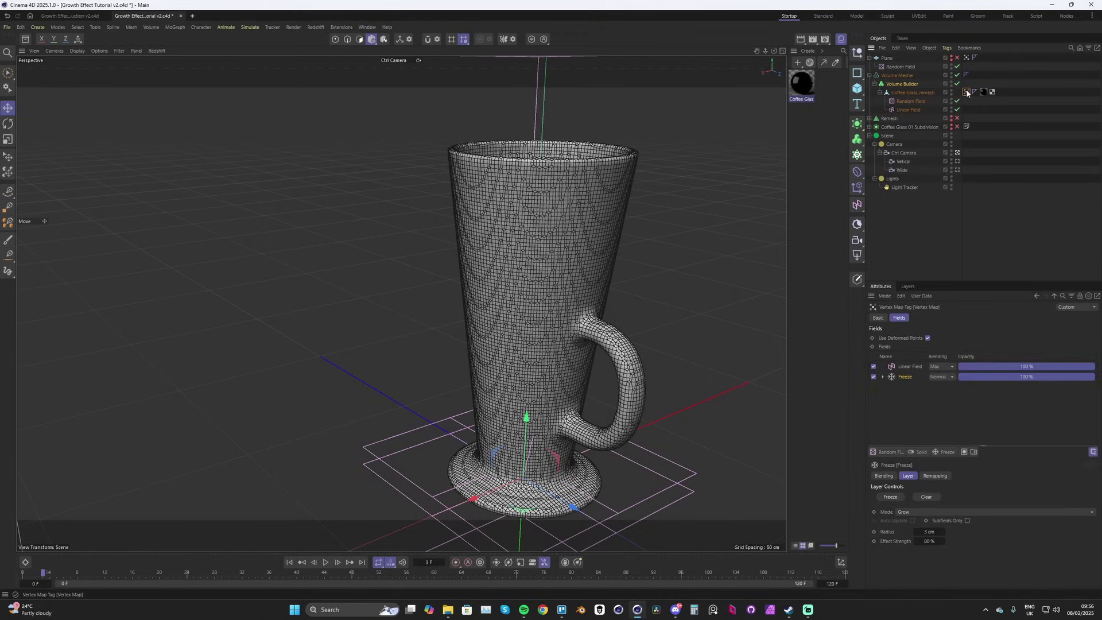
left_click(911, 364, "shift")
right_click(907, 370)
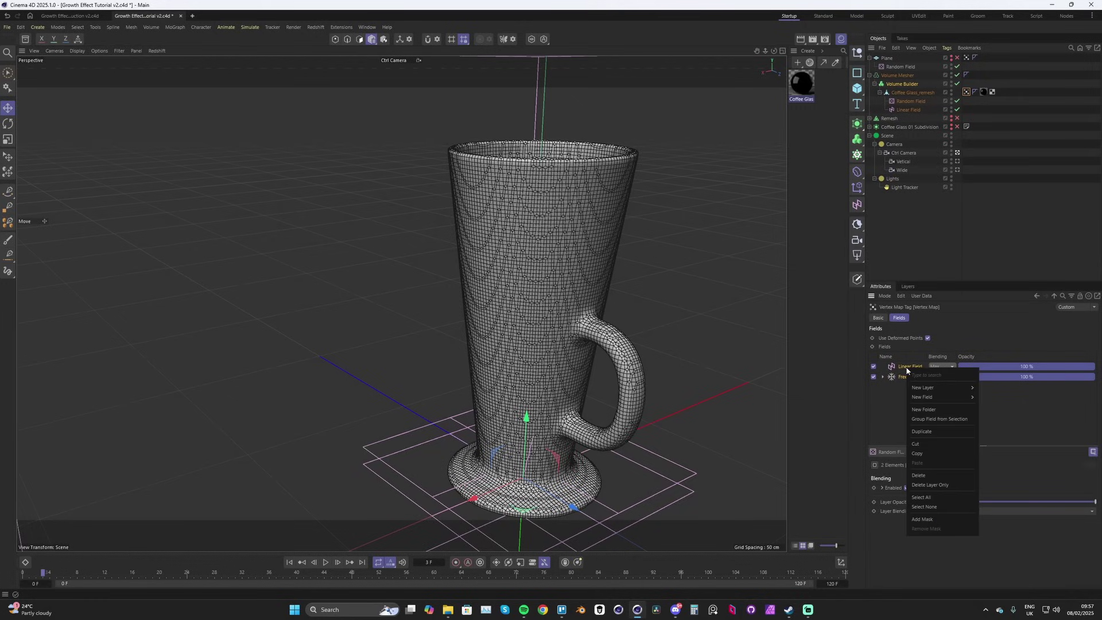
left_click(927, 419)
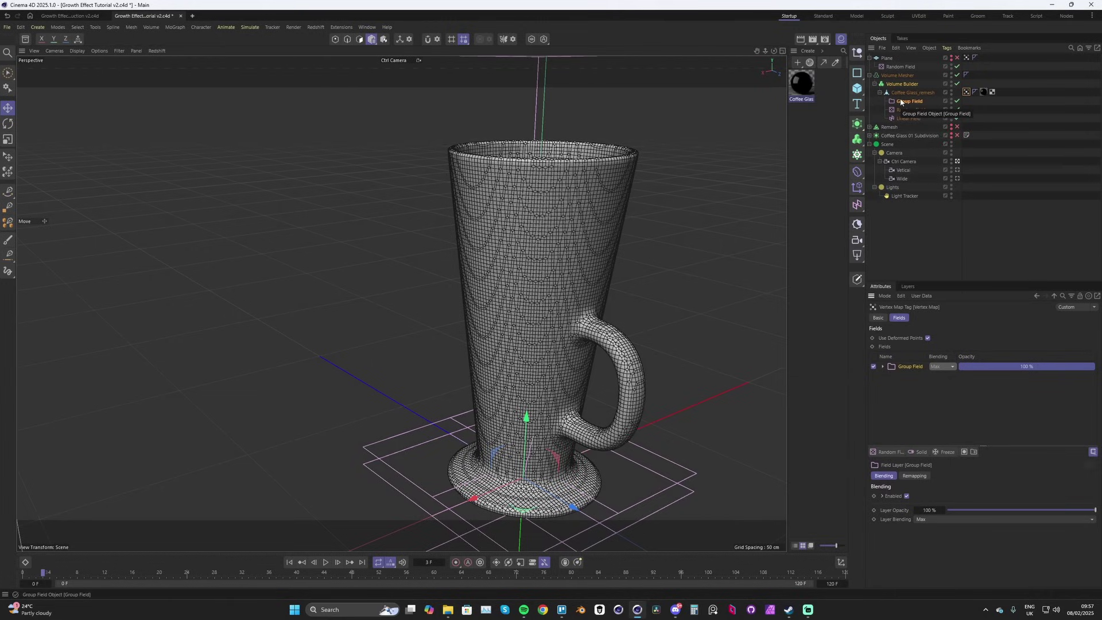
left_click(903, 85)
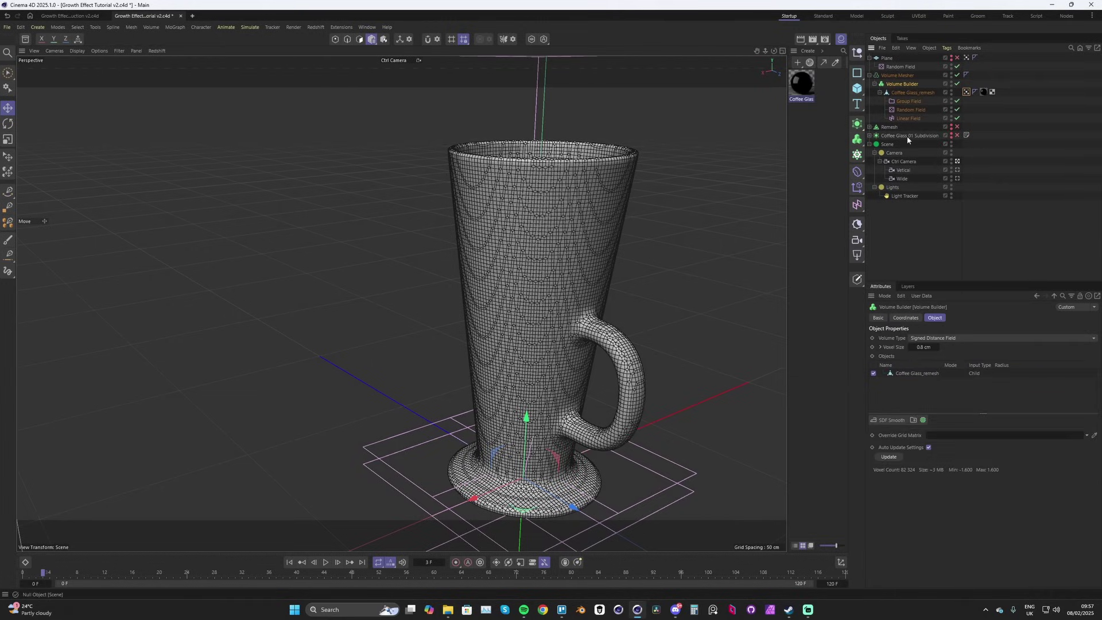
Add the Group Field to the Volume Builder's inputs in Intersect mode, building only around objects below
left_click_drag(905, 105, 907, 373)
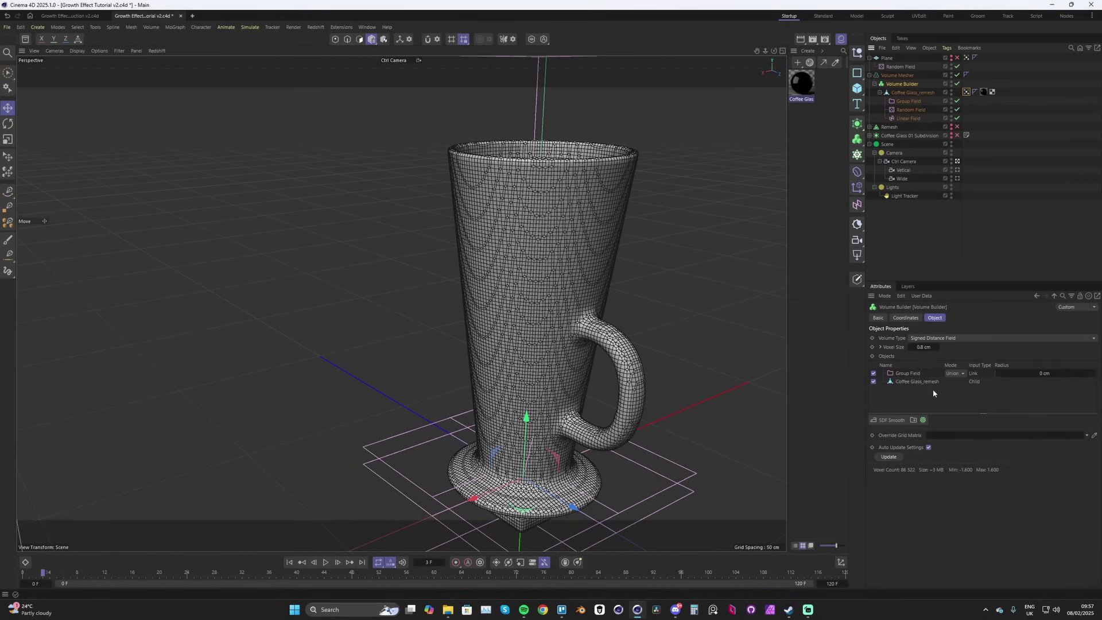
left_click(901, 374)
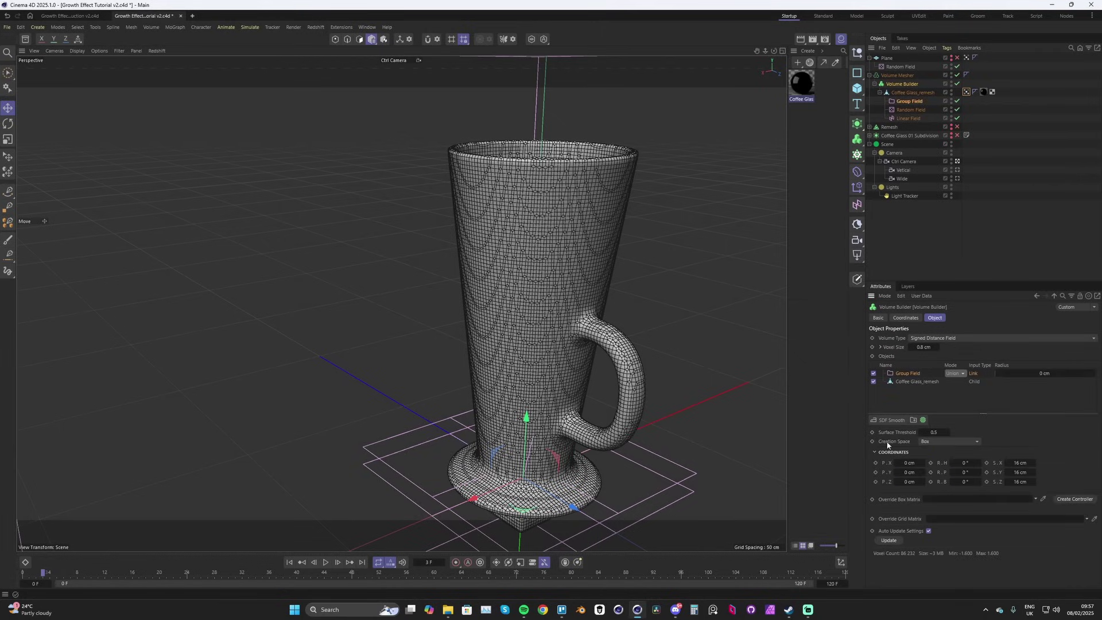
left_click(927, 442)
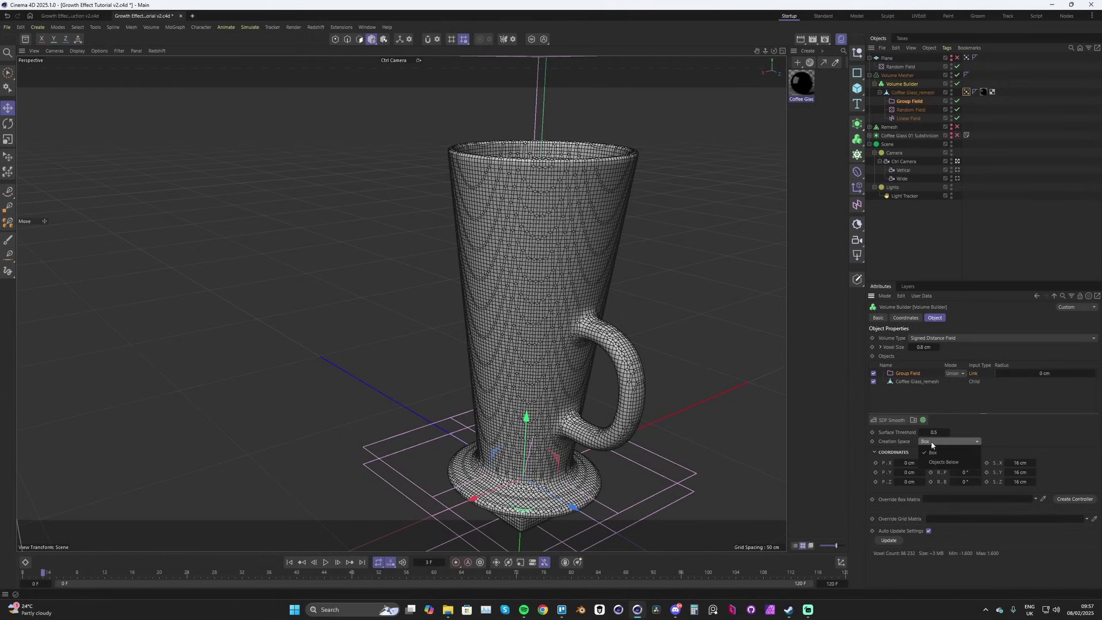
left_click(940, 463)
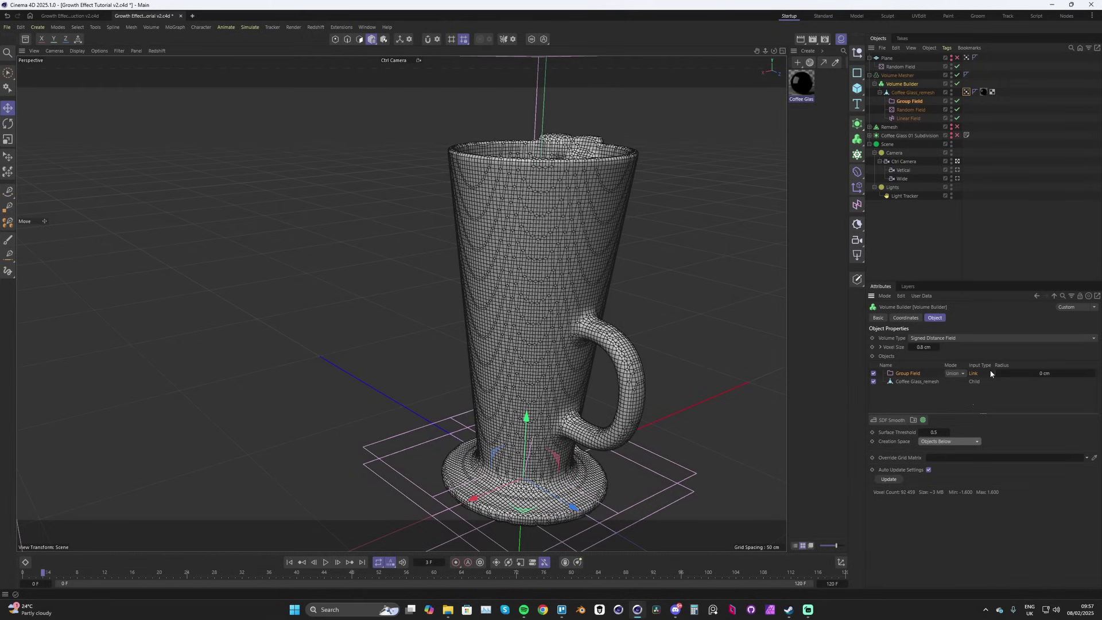
key("shift+f")
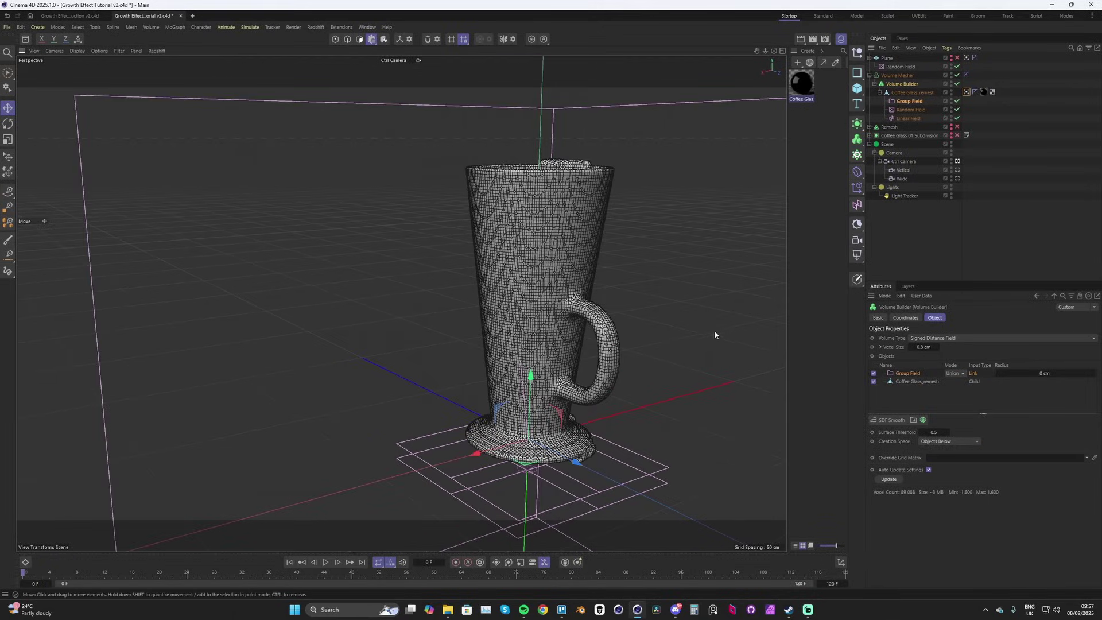
left_click(954, 373)
left_click(959, 404)
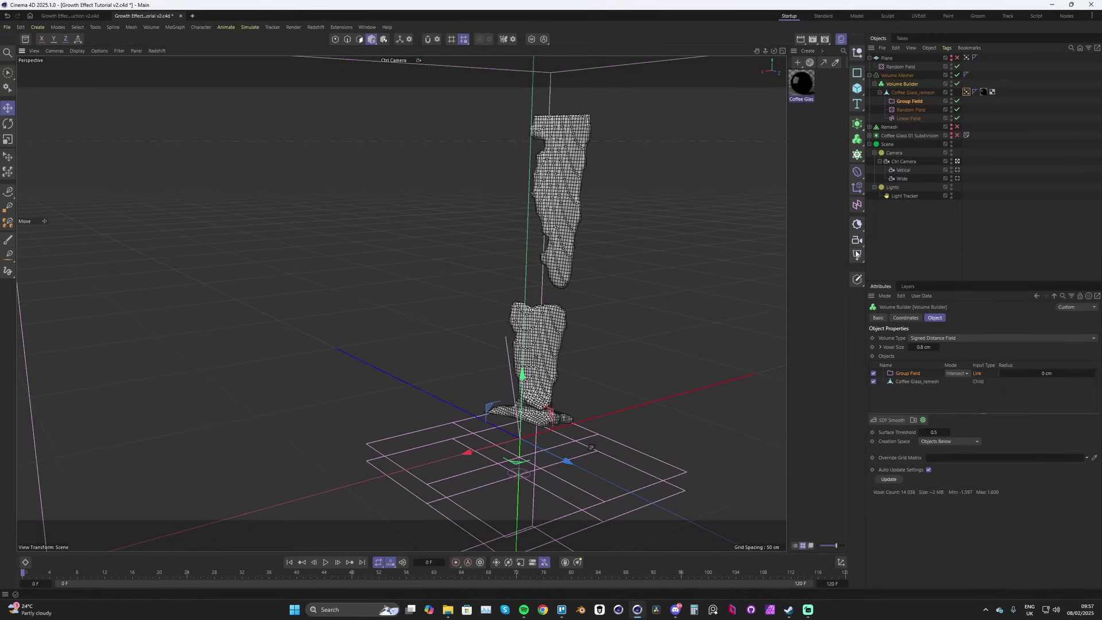
left_click(966, 92)
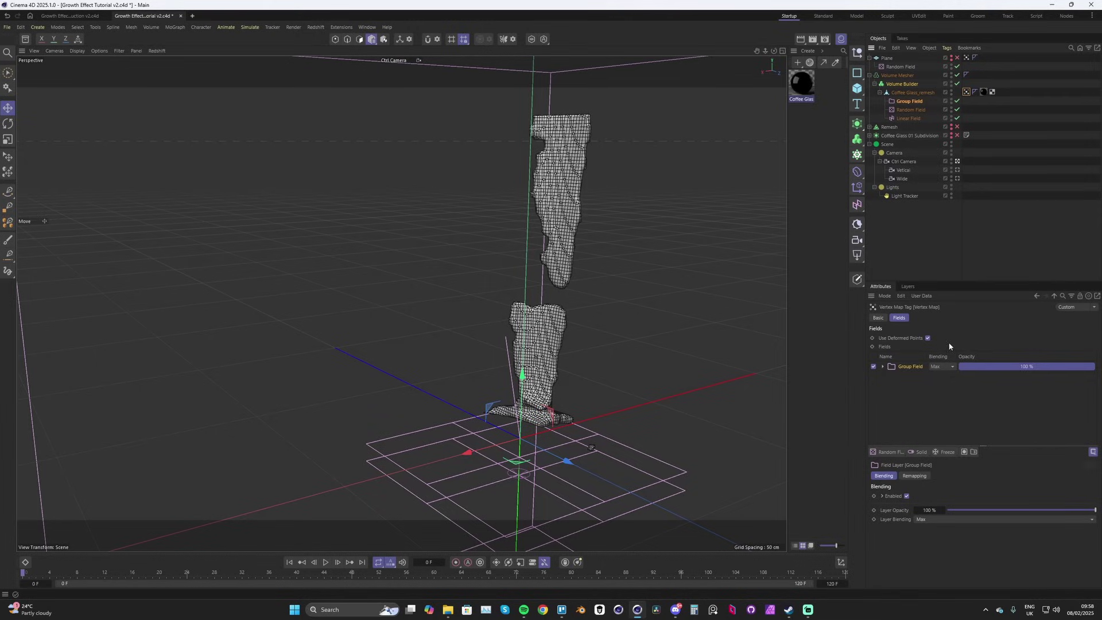
Clear the Freeze layer inside the Group Field and replay so the mug regrows with a ragged rim
left_click(883, 367)
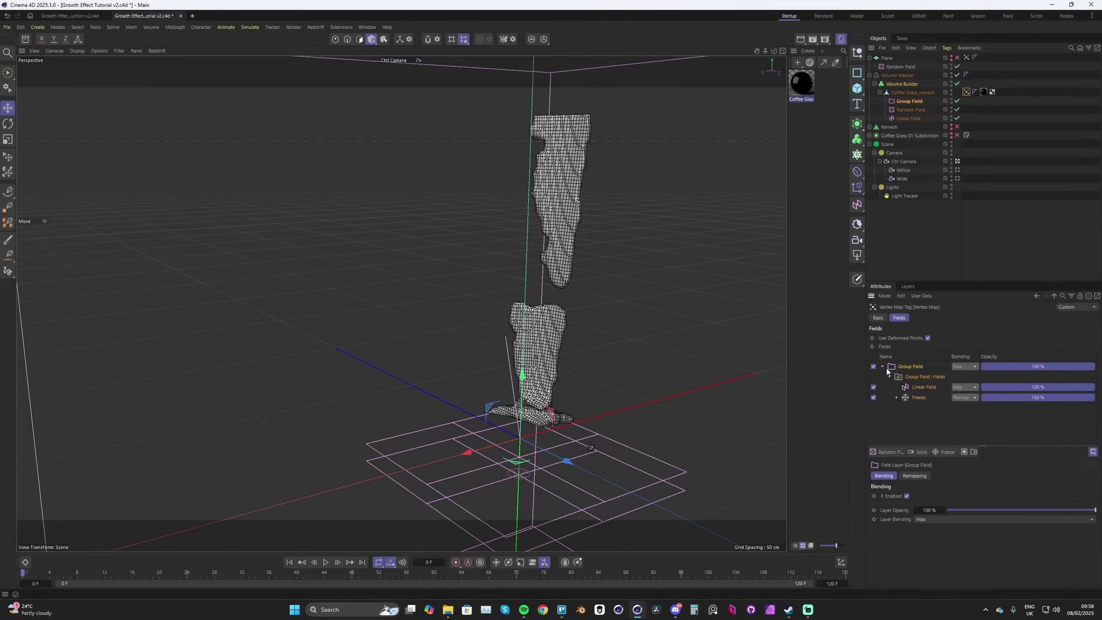
left_click(918, 398)
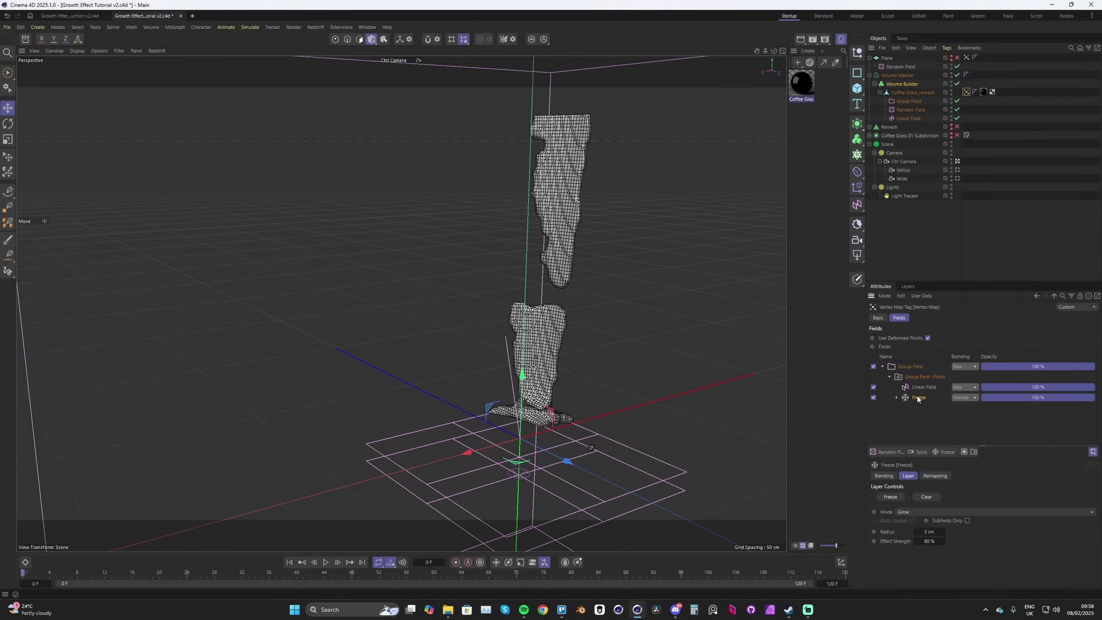
left_click(927, 498)
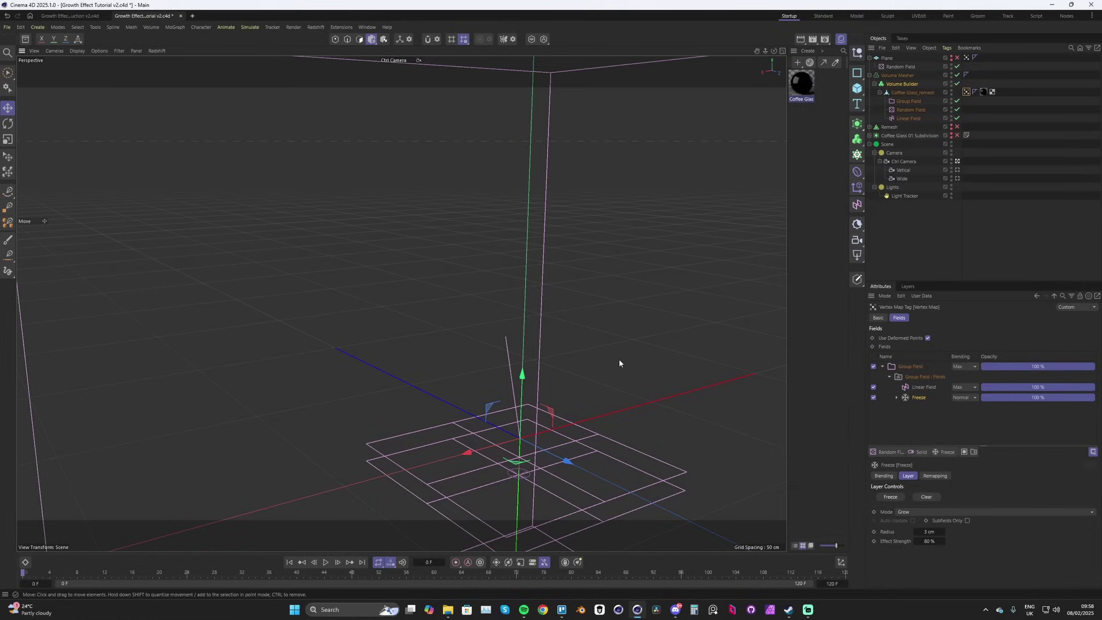
key("F8")
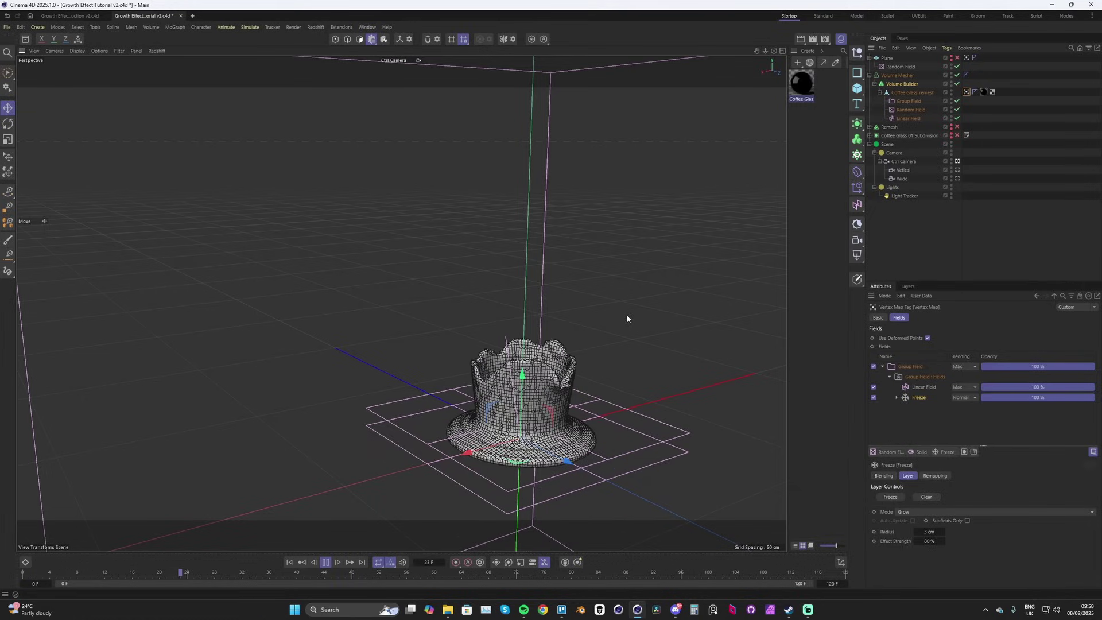
left_click(649, 306)
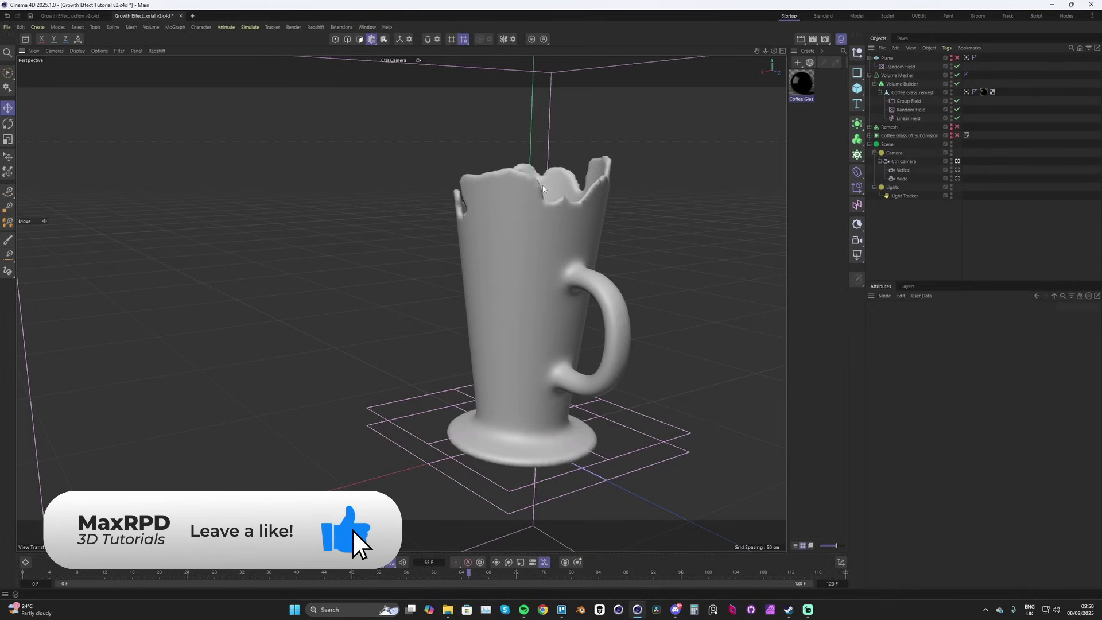
scroll(629, 218, "up", 3)
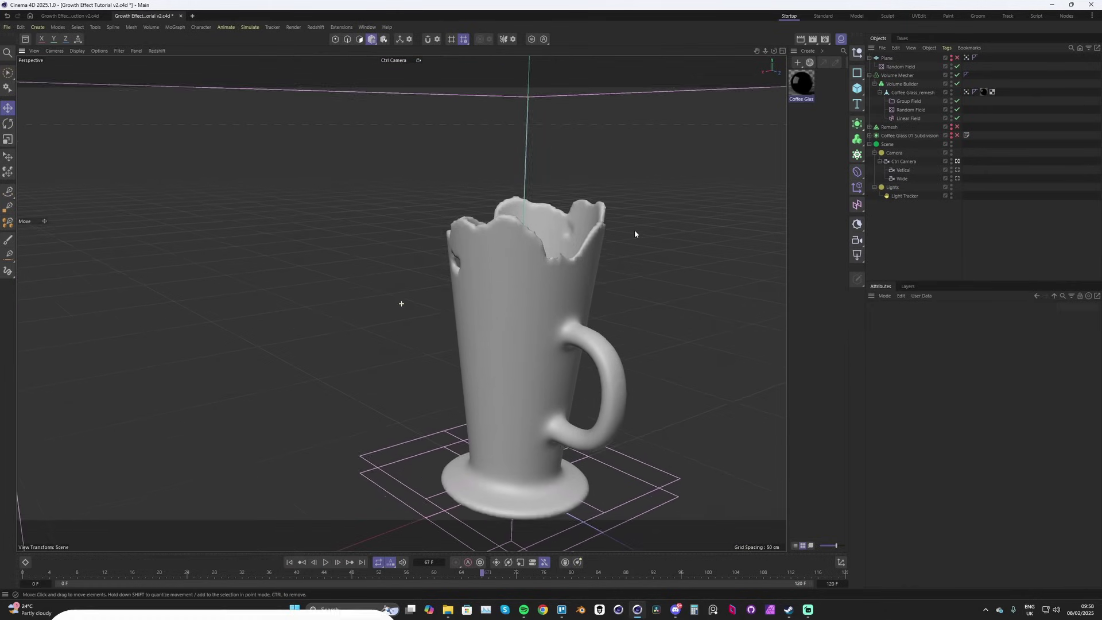
left_click(901, 85)
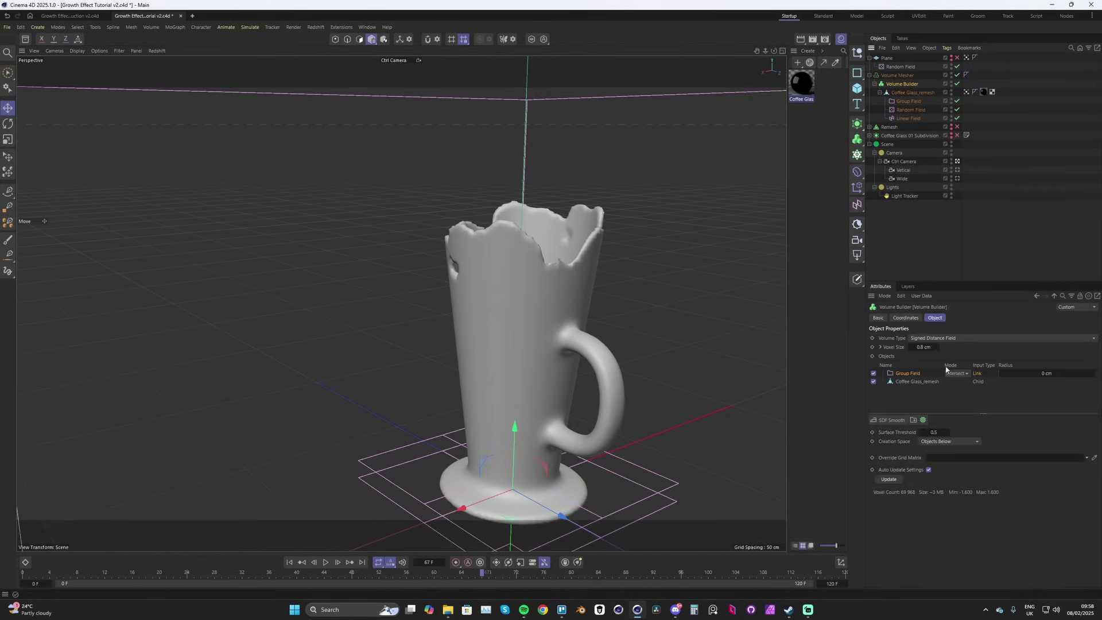
Set the voxel size to 0.5 cm, replay the growth from frame 0, and orbit to inspect the rim
key("shift+f")
double_click(911, 348)
type("0.5")
key("Return")
key("F8")
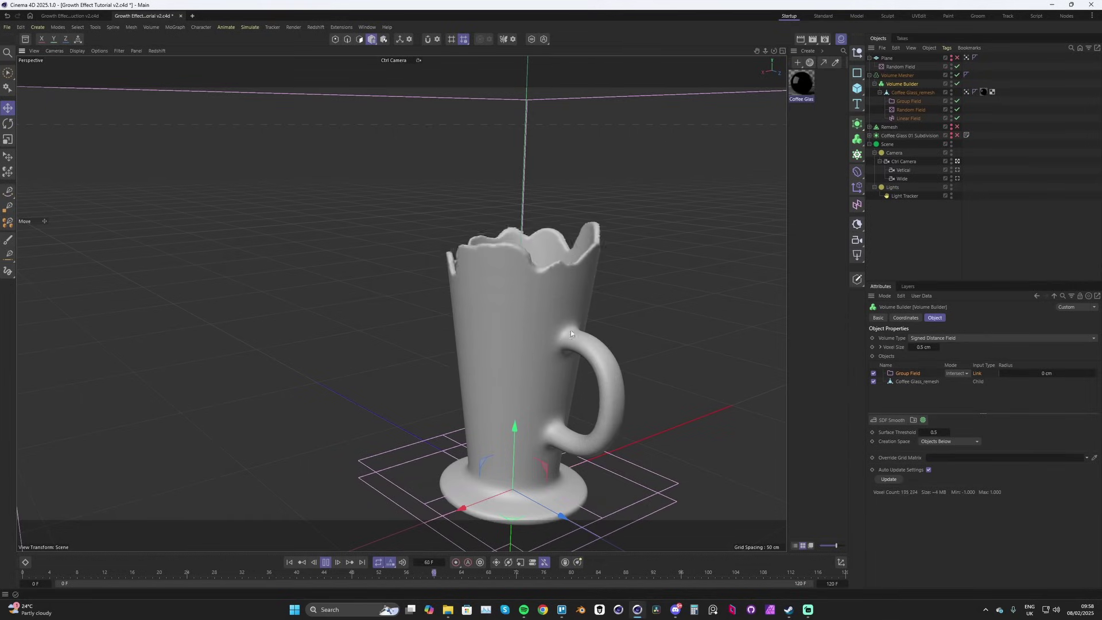
key("F8")
scroll(527, 282, "up", 3)
left_click_drag(528, 282, 862, 203, "alt")
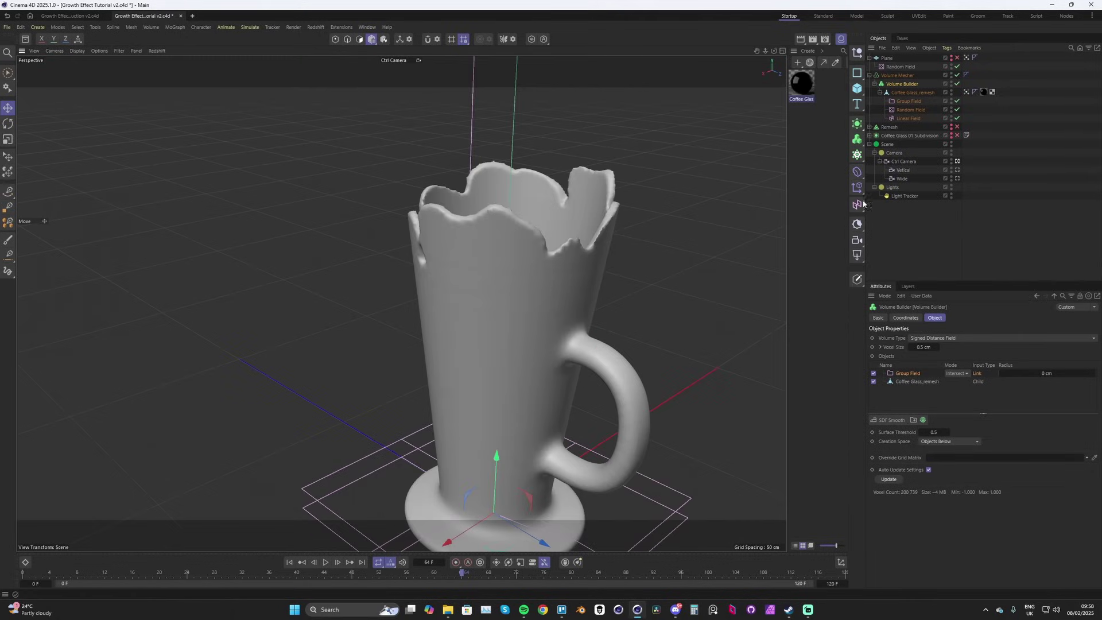
left_click(966, 93)
At frame 0, raise the Freeze layer's Random Field scale to 144%
left_click(895, 398)
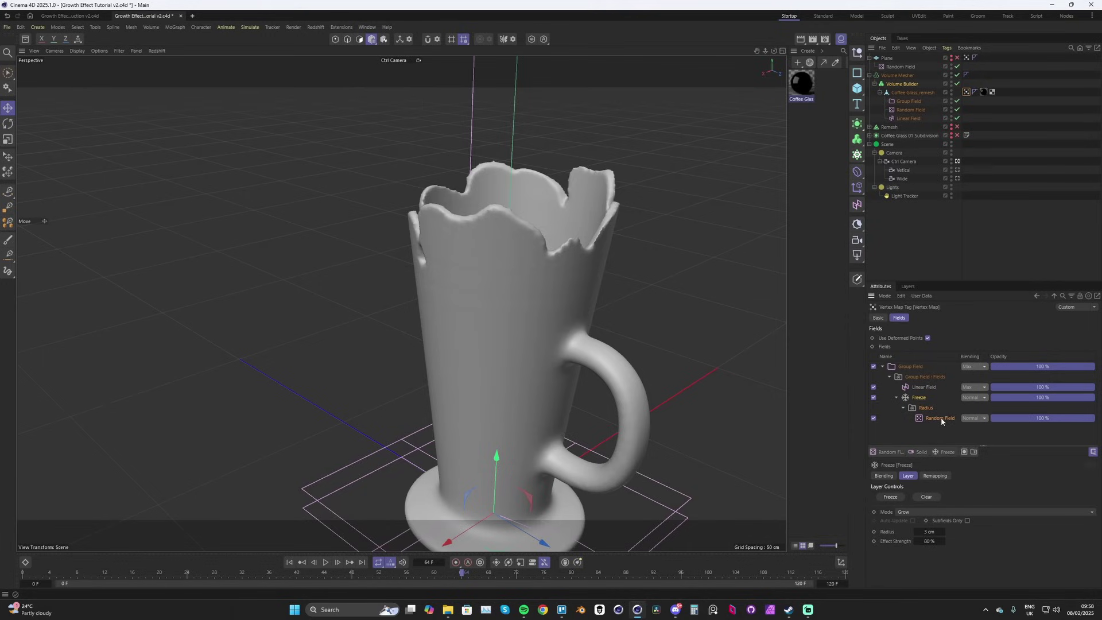
scroll(539, 230, "down", 2)
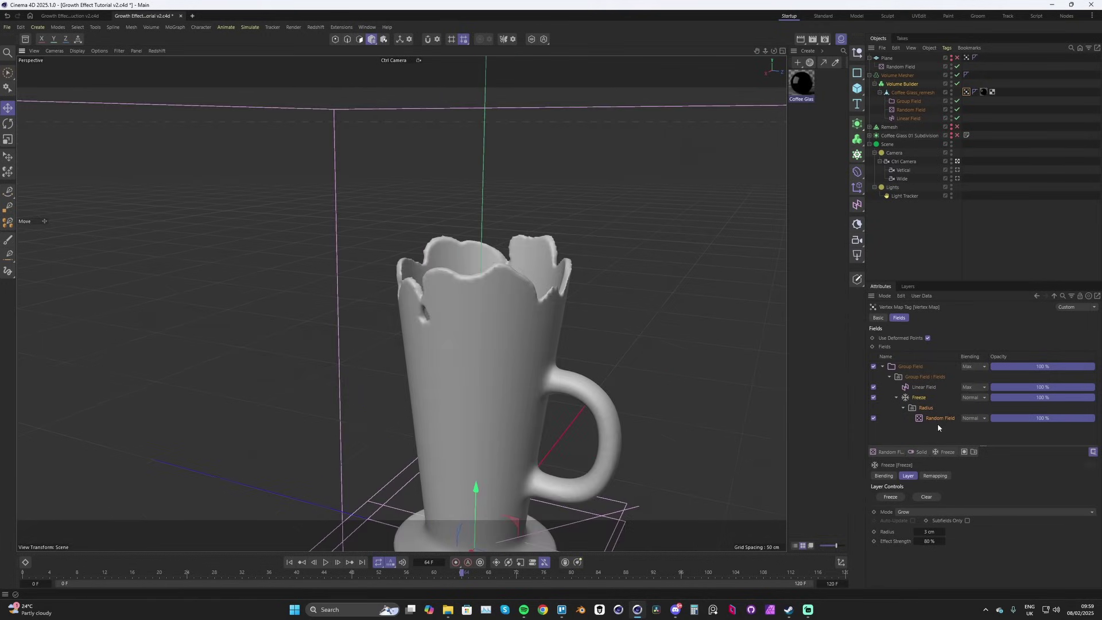
left_click(938, 419)
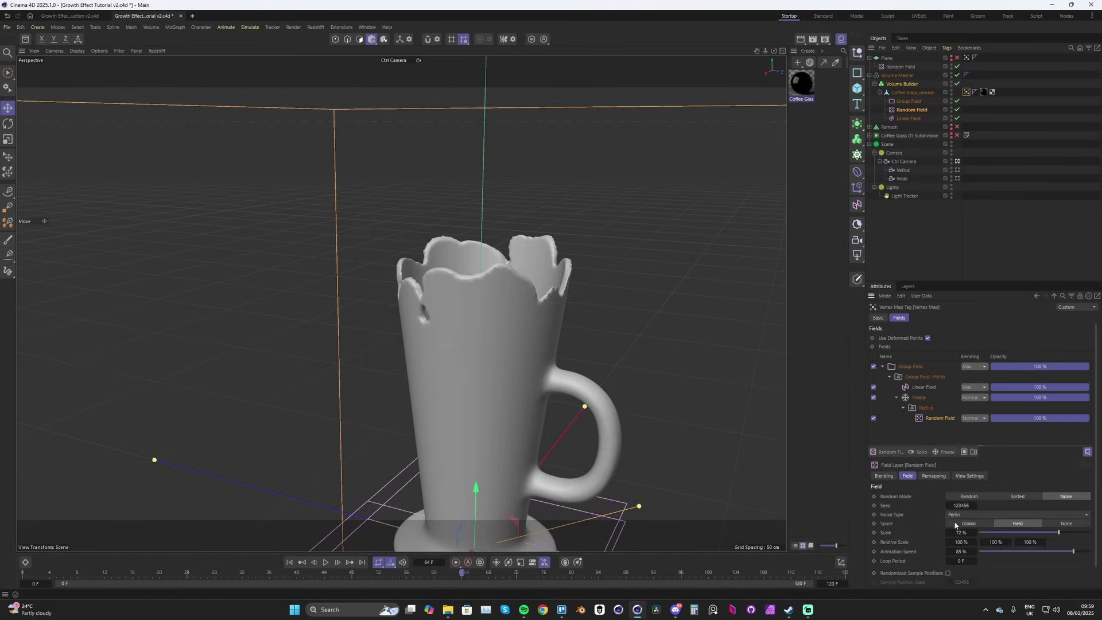
key("shift+f")
mouse_move(960, 533)
left_mouse_down()
mouse_move(987, 533)
mouse_move(962, 532)
left_mouse_up()
left_click_drag(598, 444, 574, 407, "alt")
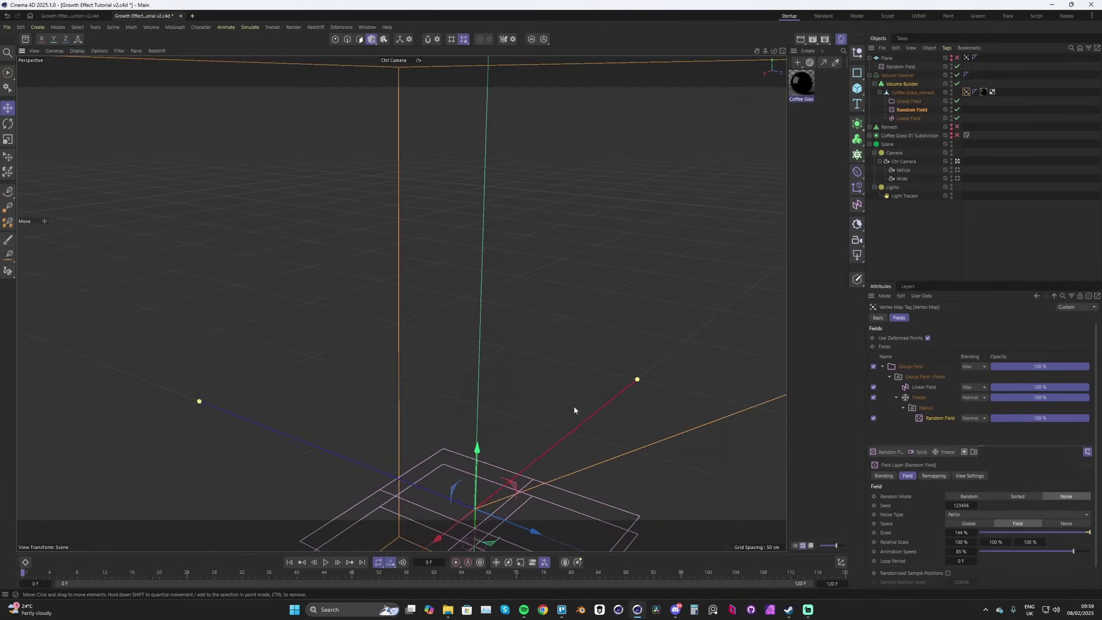
Preview the growth animation with the broader, wavier rim, then rewind to frame 0
key("F8")
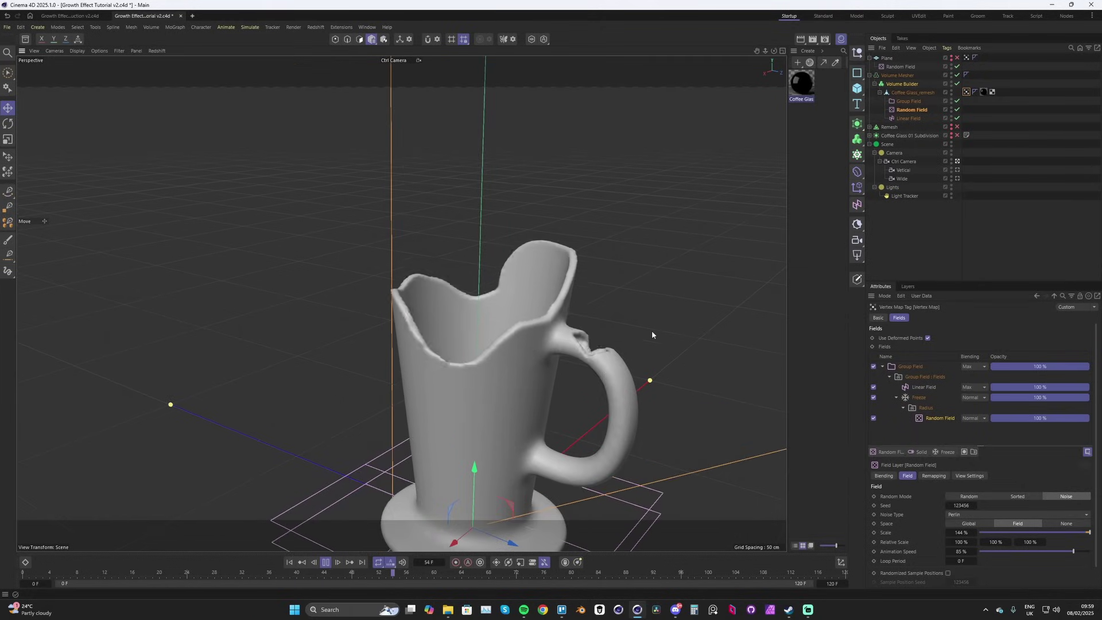
key("F8")
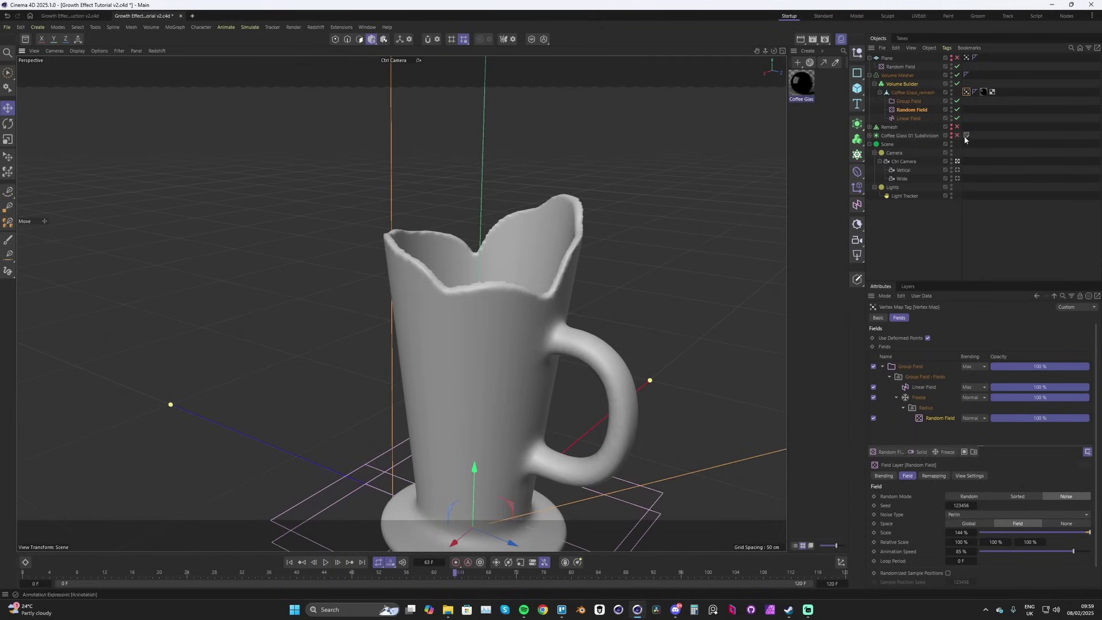
key("shift+f")
Add a Volume Builder Cache Layer at 0.2 cm voxel size for frames 0–120, then play it
left_click(899, 85)
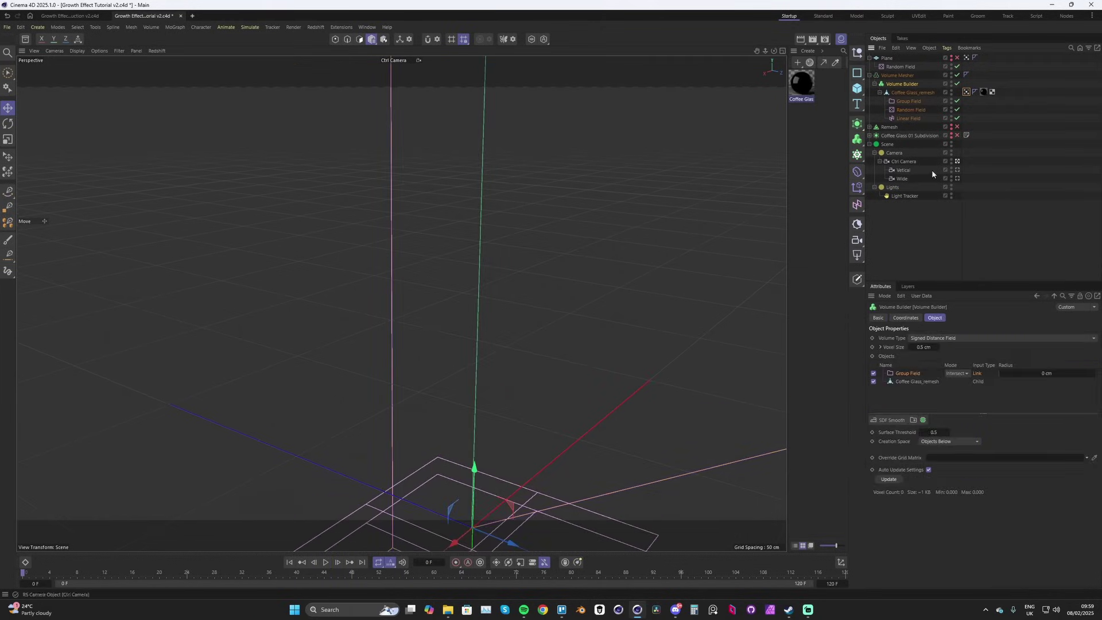
left_click(922, 419)
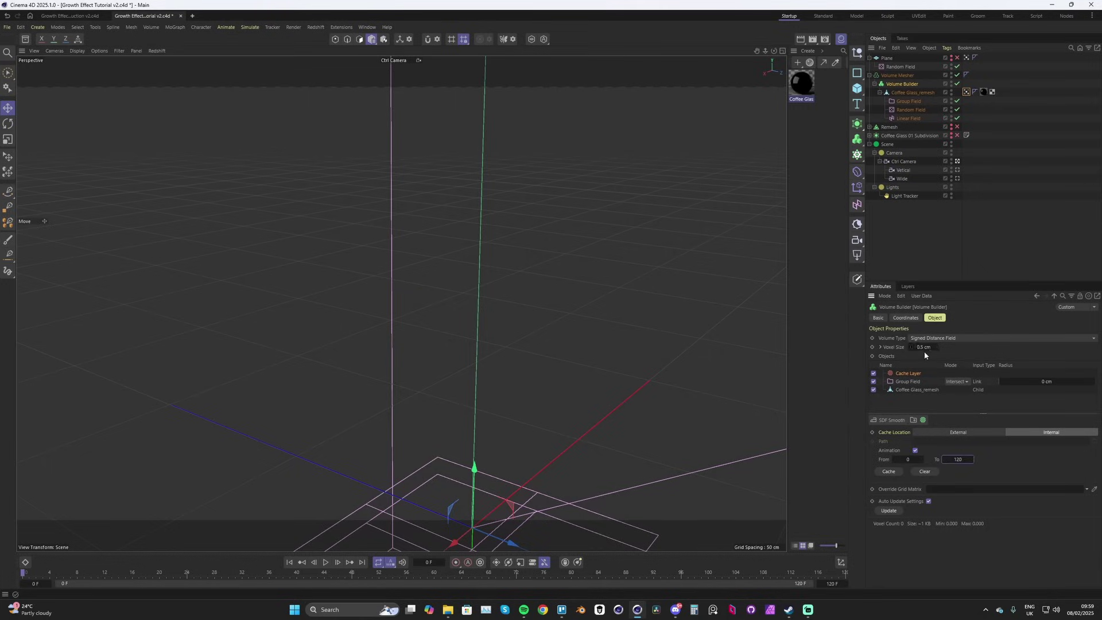
left_click_drag(910, 349, 911, 350)
type("0.2")
key("Return")
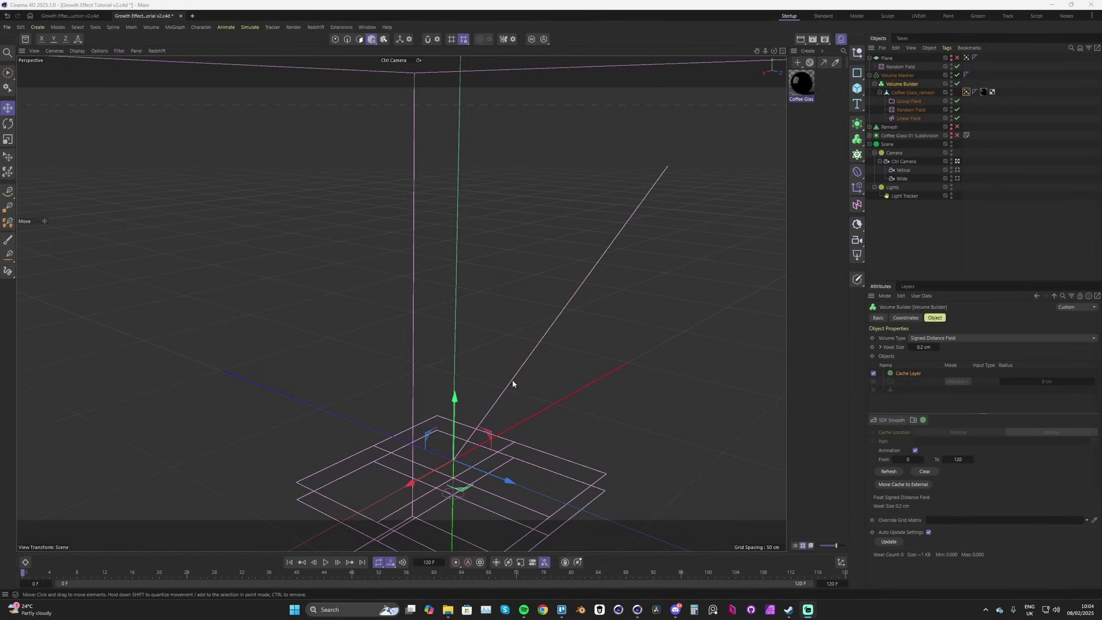
key("F8")
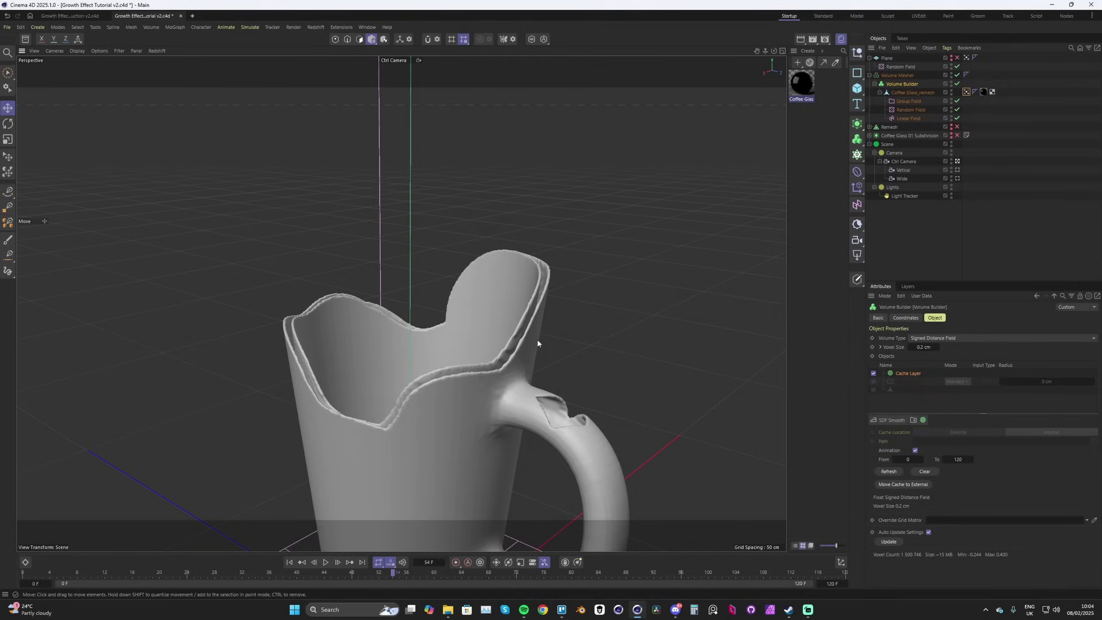
Orbit and zoom around the cup rim and replay the cached growth animation
scroll(535, 341, "up", 3)
left_click_drag(401, 303, 395, 327, "alt")
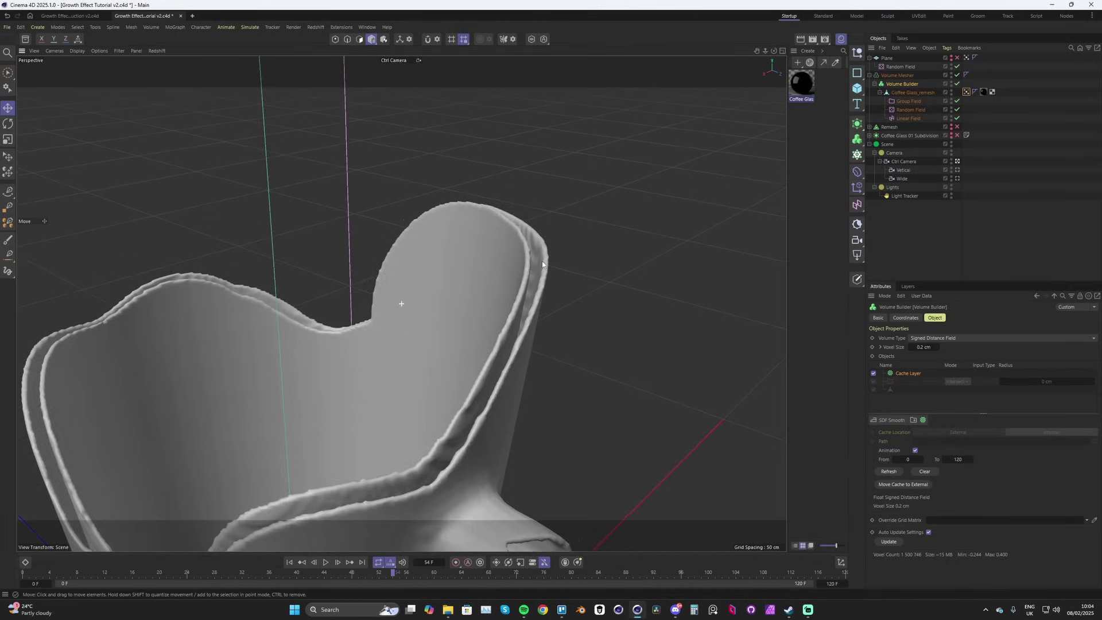
scroll(537, 272, "up", 2)
left_click_drag(509, 296, 491, 264, "alt")
right_click_drag(490, 264, 464, 263, "alt")
left_click_drag(464, 263, 465, 240, "alt")
key("F8")
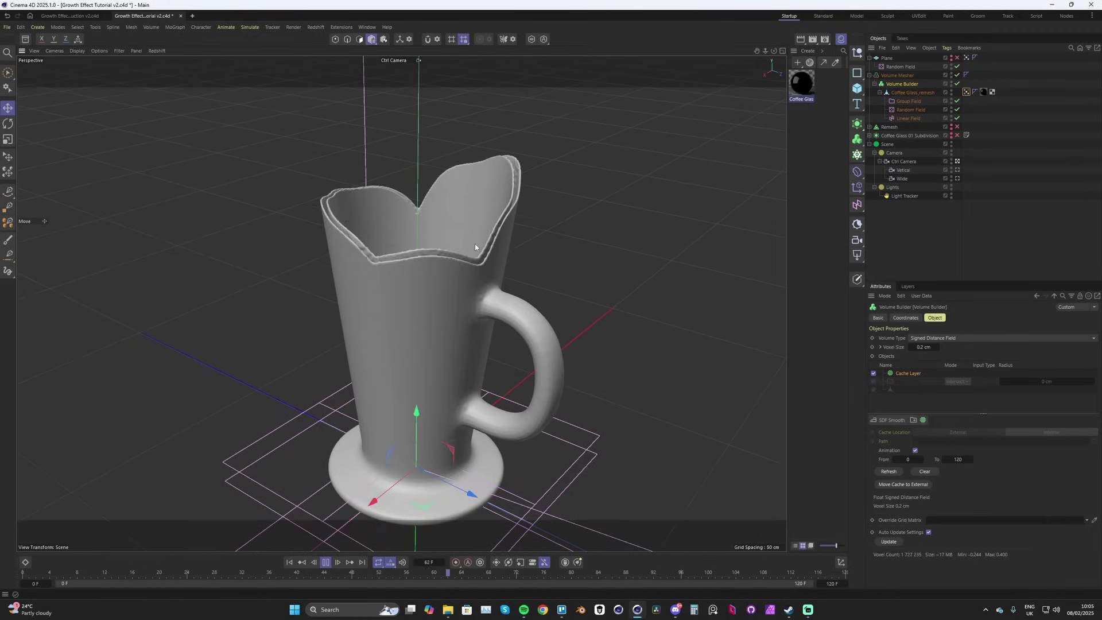
key("F8")
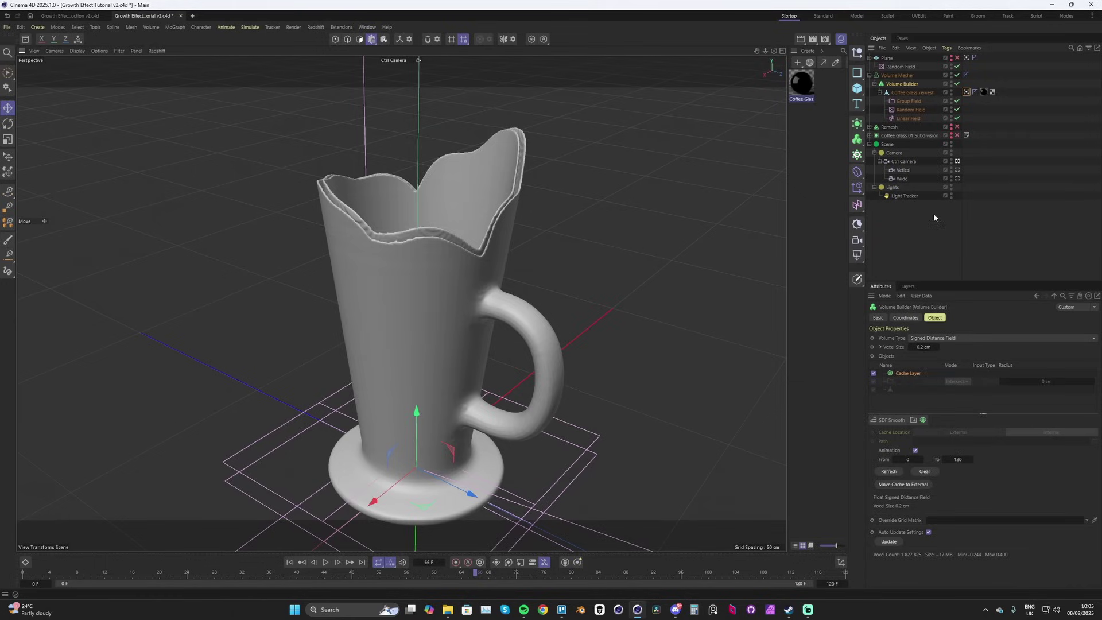
Stop the animation around frame 82, view the rim from above, and save the project
left_click_drag(427, 252, 450, 246, "alt")
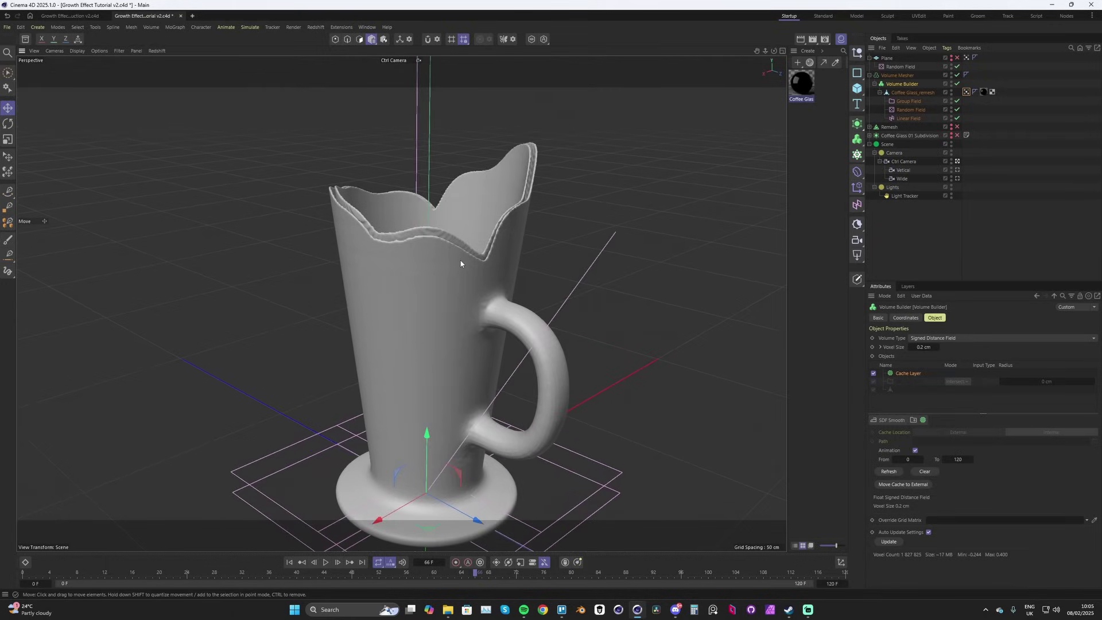
key("F8")
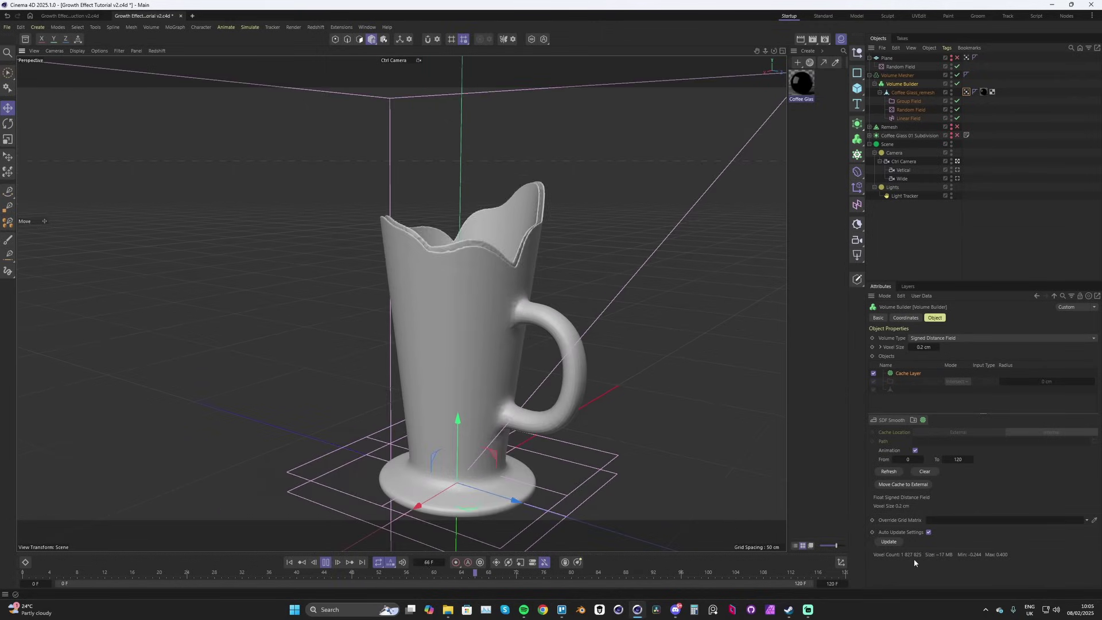
key("F8")
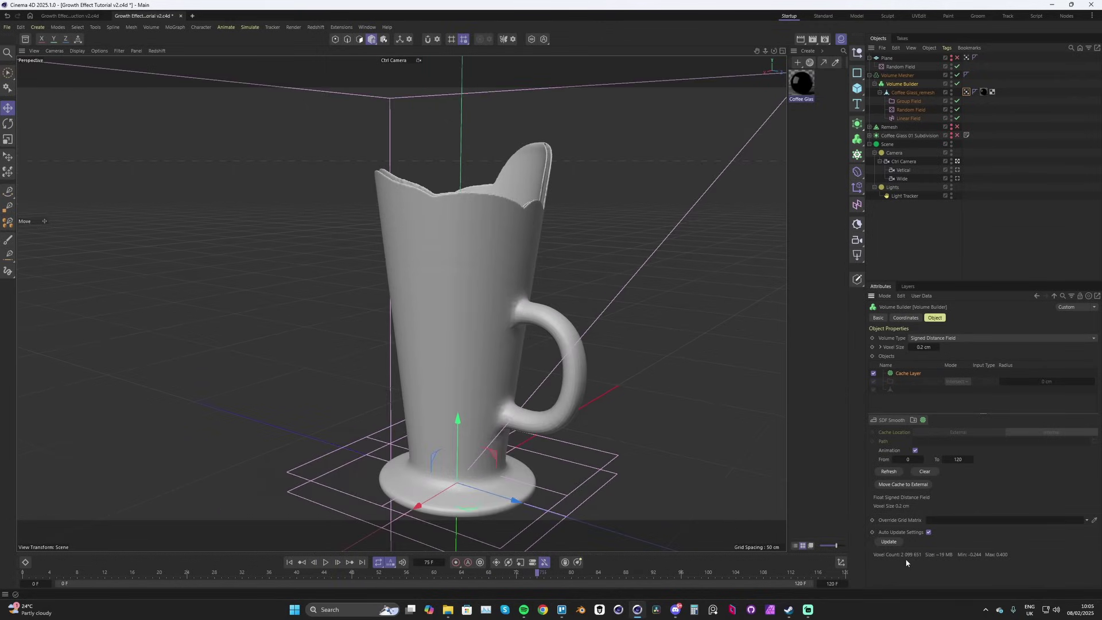
key("F8")
key("F8")
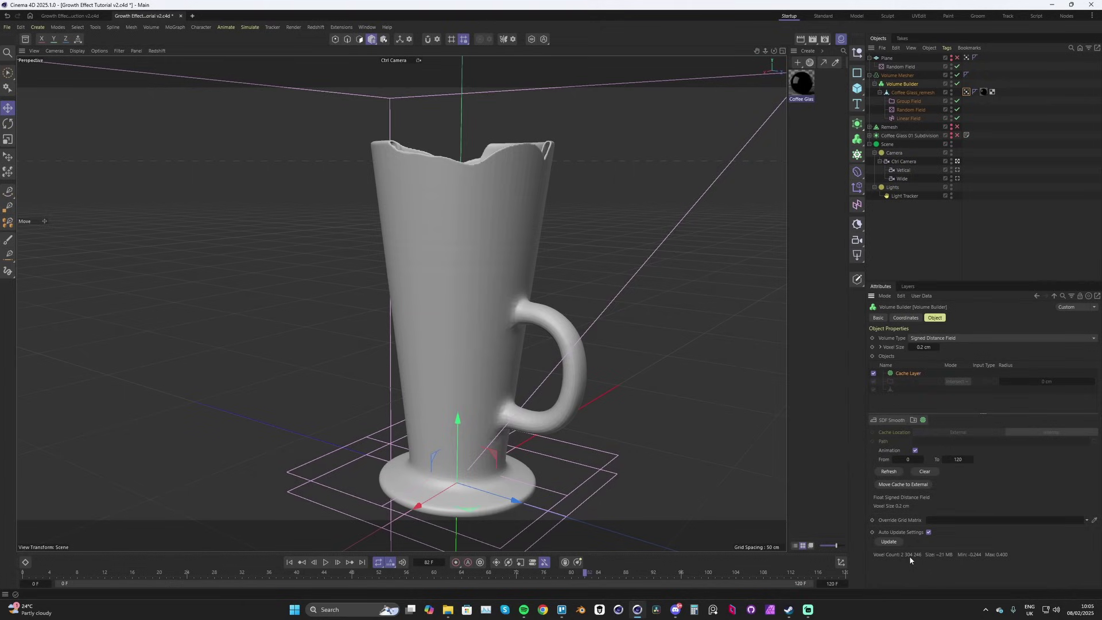
left_click_drag(449, 169, 401, 303, "alt")
middle_click_drag(445, 127, 433, 254, "alt")
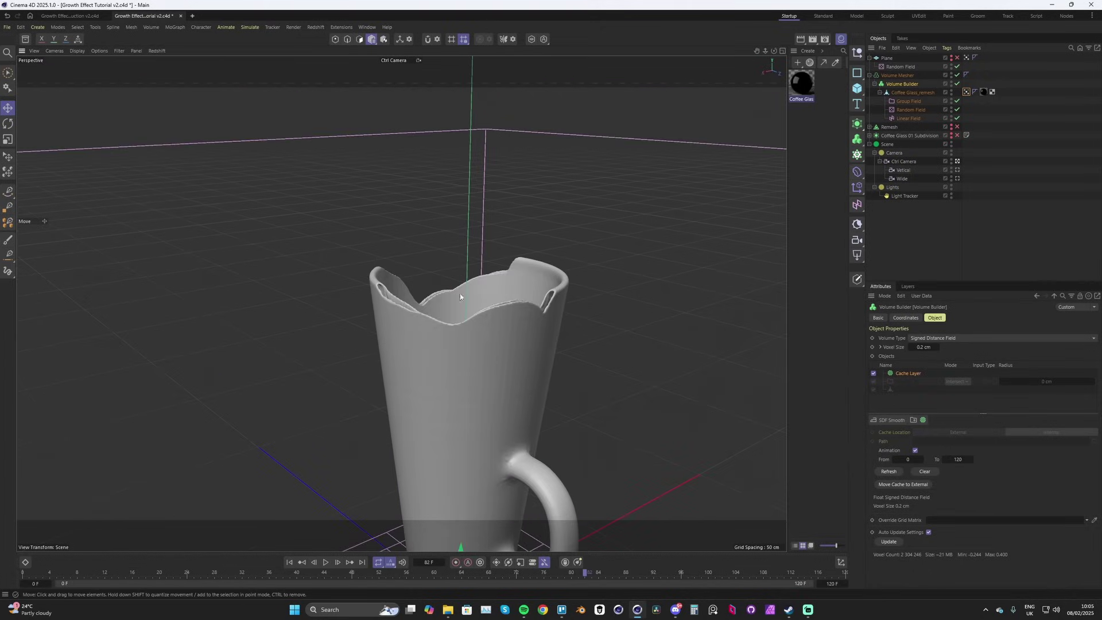
key("ctrl+s")
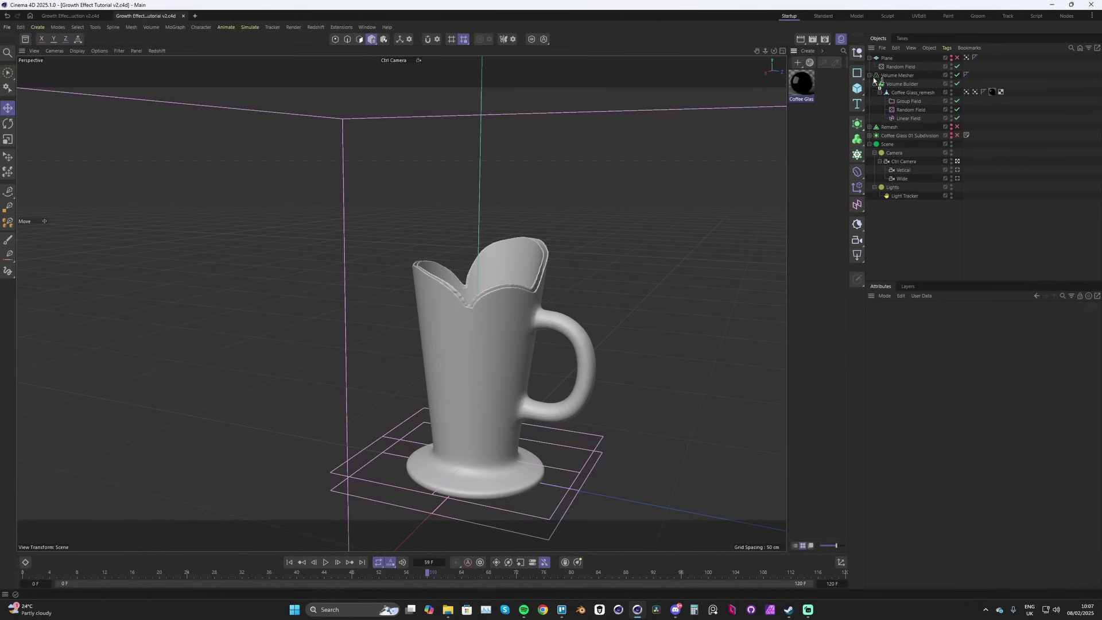
Apply the Coffee Glass 01 - Glass material to the Volume Mesher and replay the growth
left_click_drag(899, 74, 899, 75)
scroll(470, 339, "up", 4)
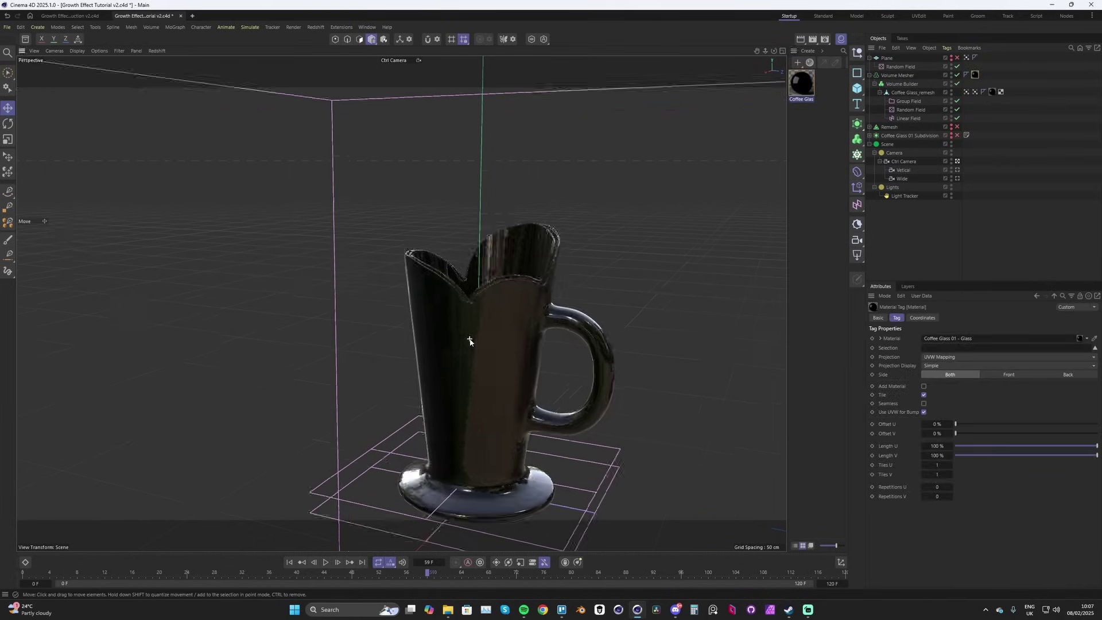
mouse_move(416, 573)
left_mouse_down()
mouse_move(211, 584)
mouse_move(453, 569)
mouse_move(426, 571)
left_mouse_up()
left_click_drag(432, 454, 608, 295, "alt")
key("F8")
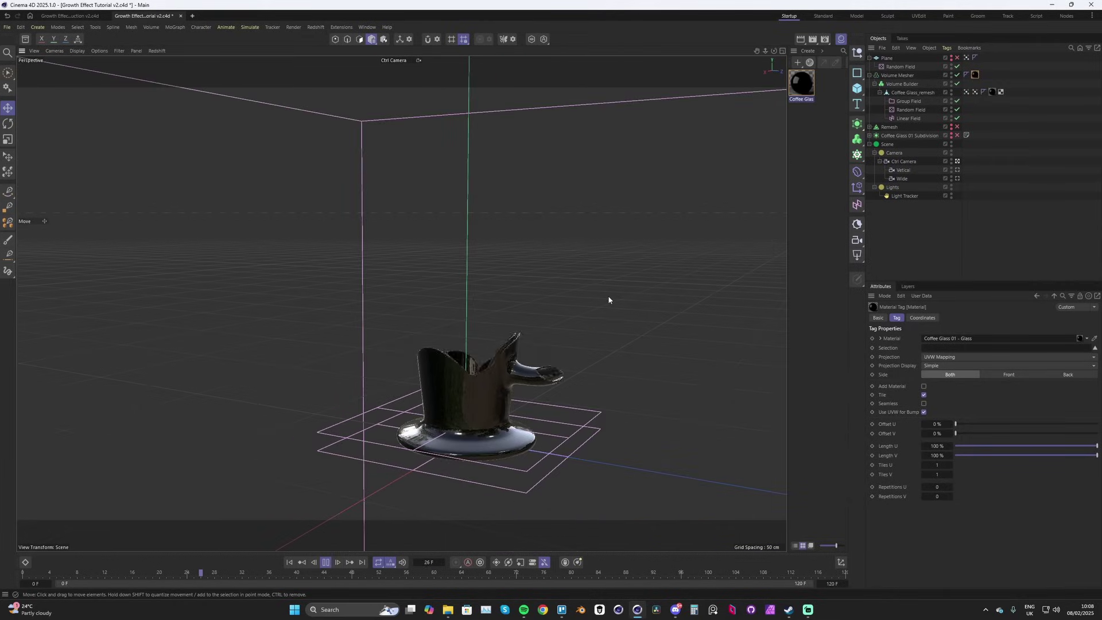